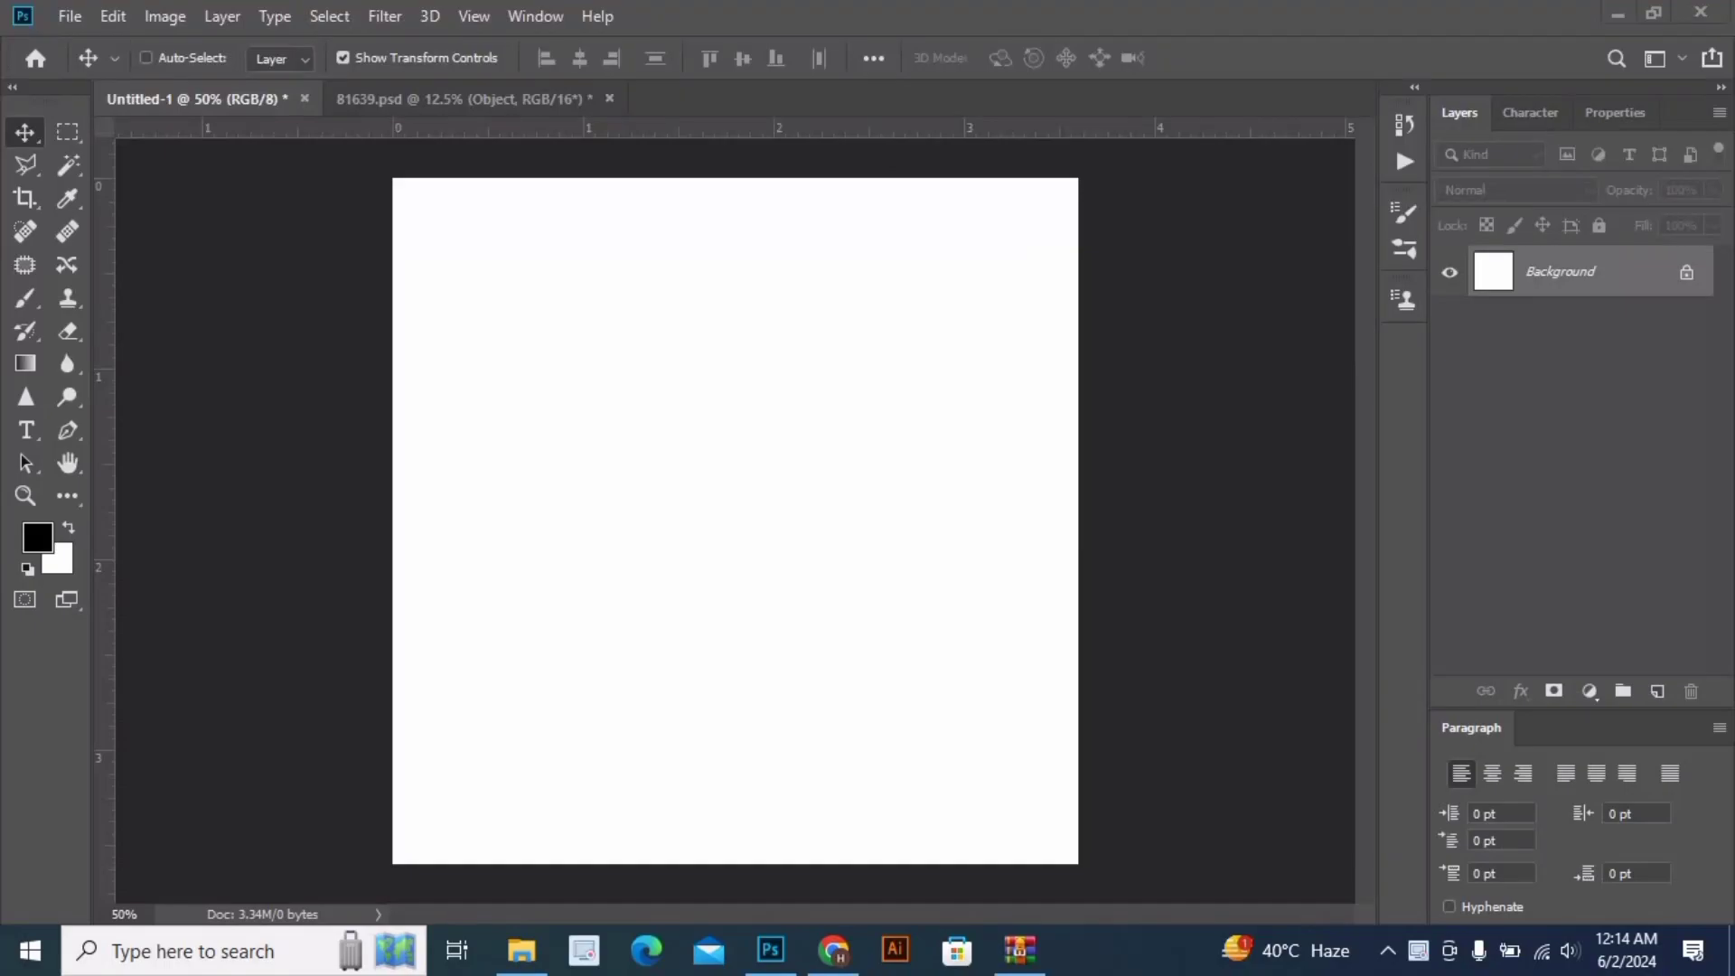
# - Place the sunset silhouette photo on the square canvas, stretched to span its full width
pyautogui.click(521, 949)
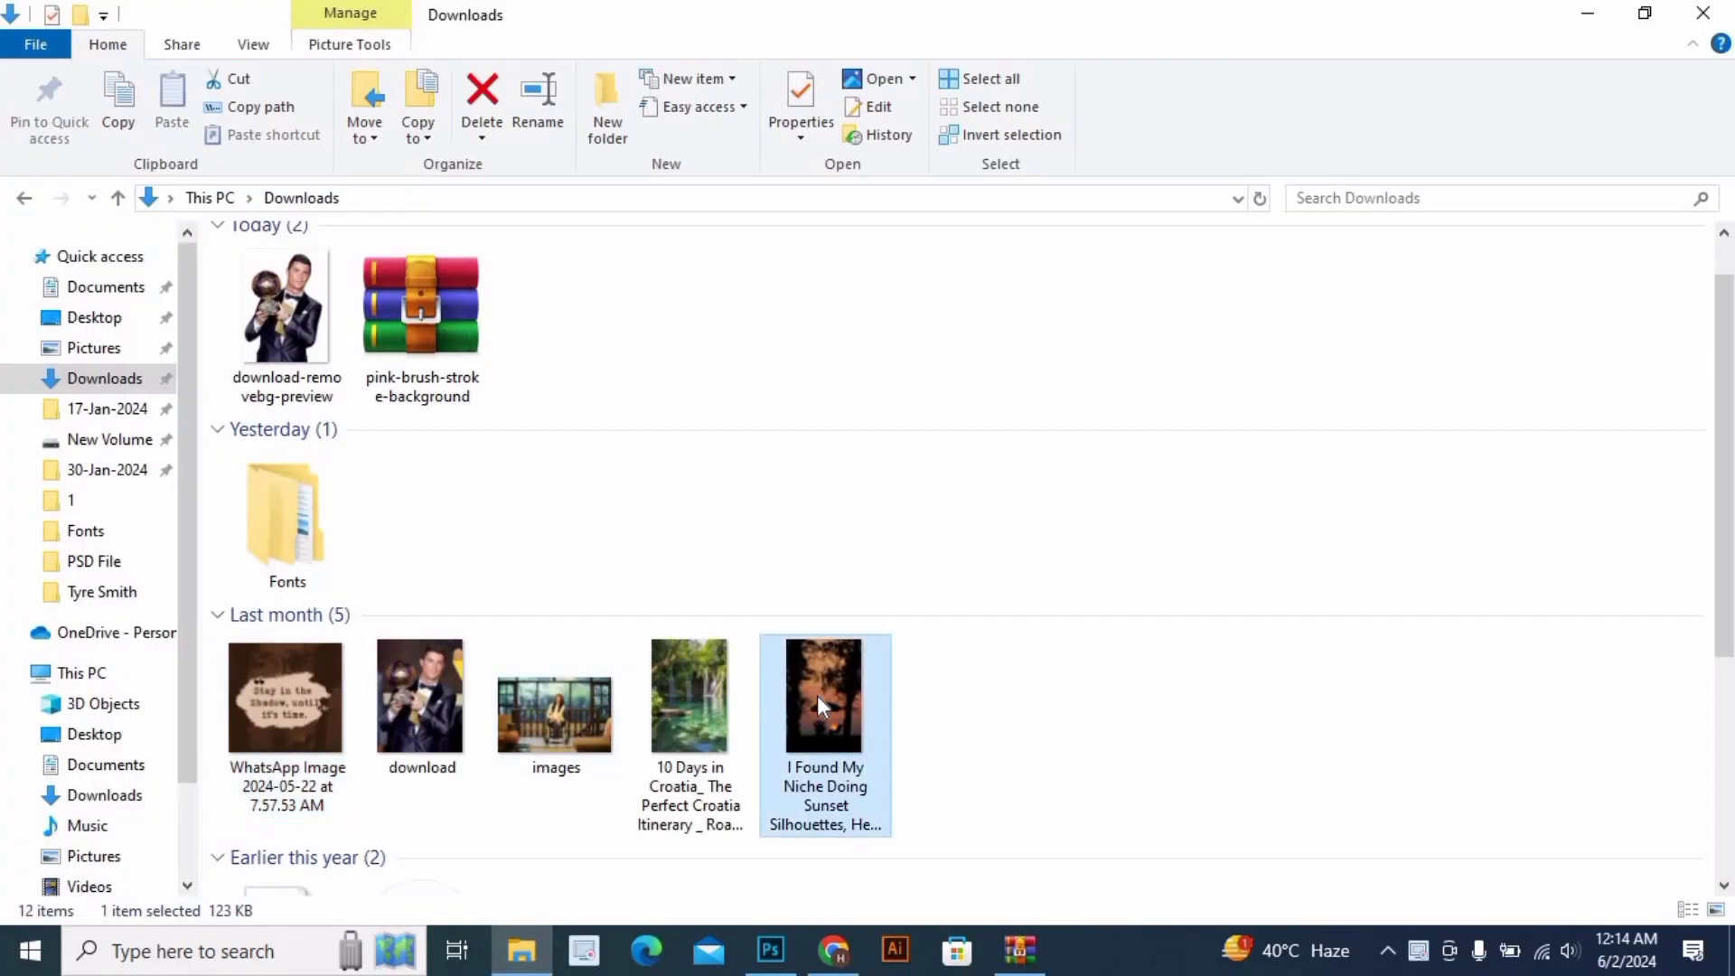
pyautogui.moveTo(818, 696)
pyautogui.mouseDown()
pyautogui.moveTo(756, 958)
pyautogui.moveTo(696, 581)
pyautogui.mouseUp()
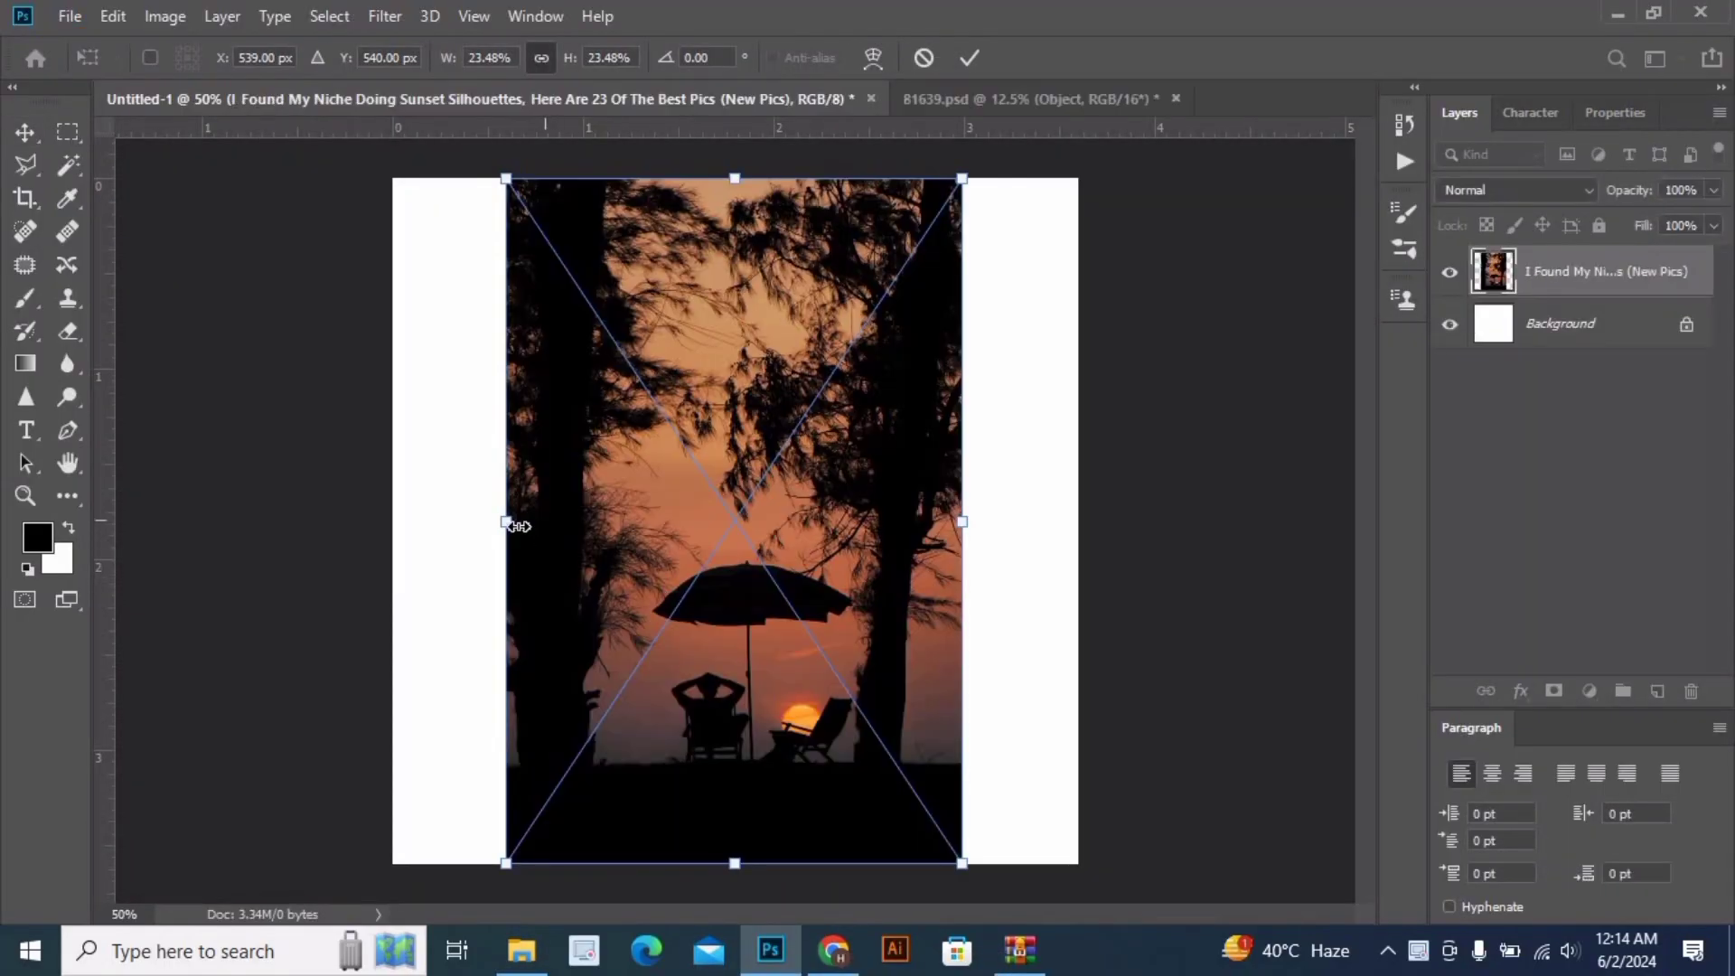
pyautogui.moveTo(504, 520)
pyautogui.mouseDown()
pyautogui.moveTo(403, 535)
pyautogui.moveTo(393, 521)
pyautogui.mouseUp()
pyautogui.moveTo(961, 519); pyautogui.dragTo(1077, 521)
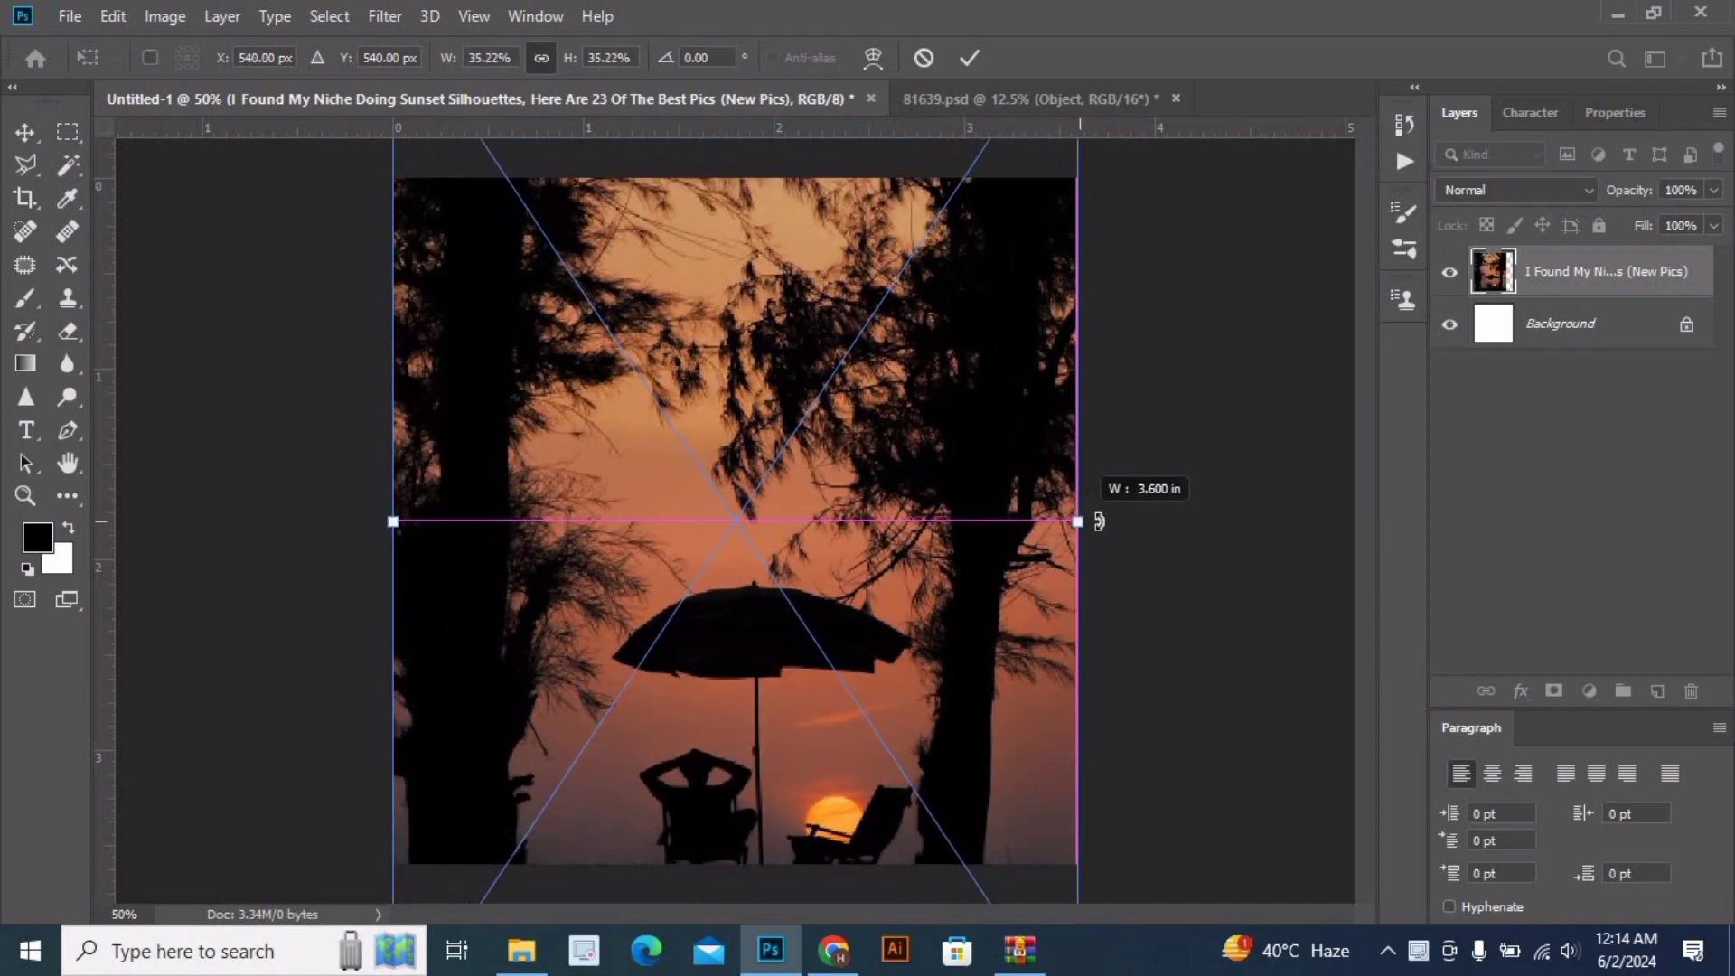
pyautogui.press('Return')
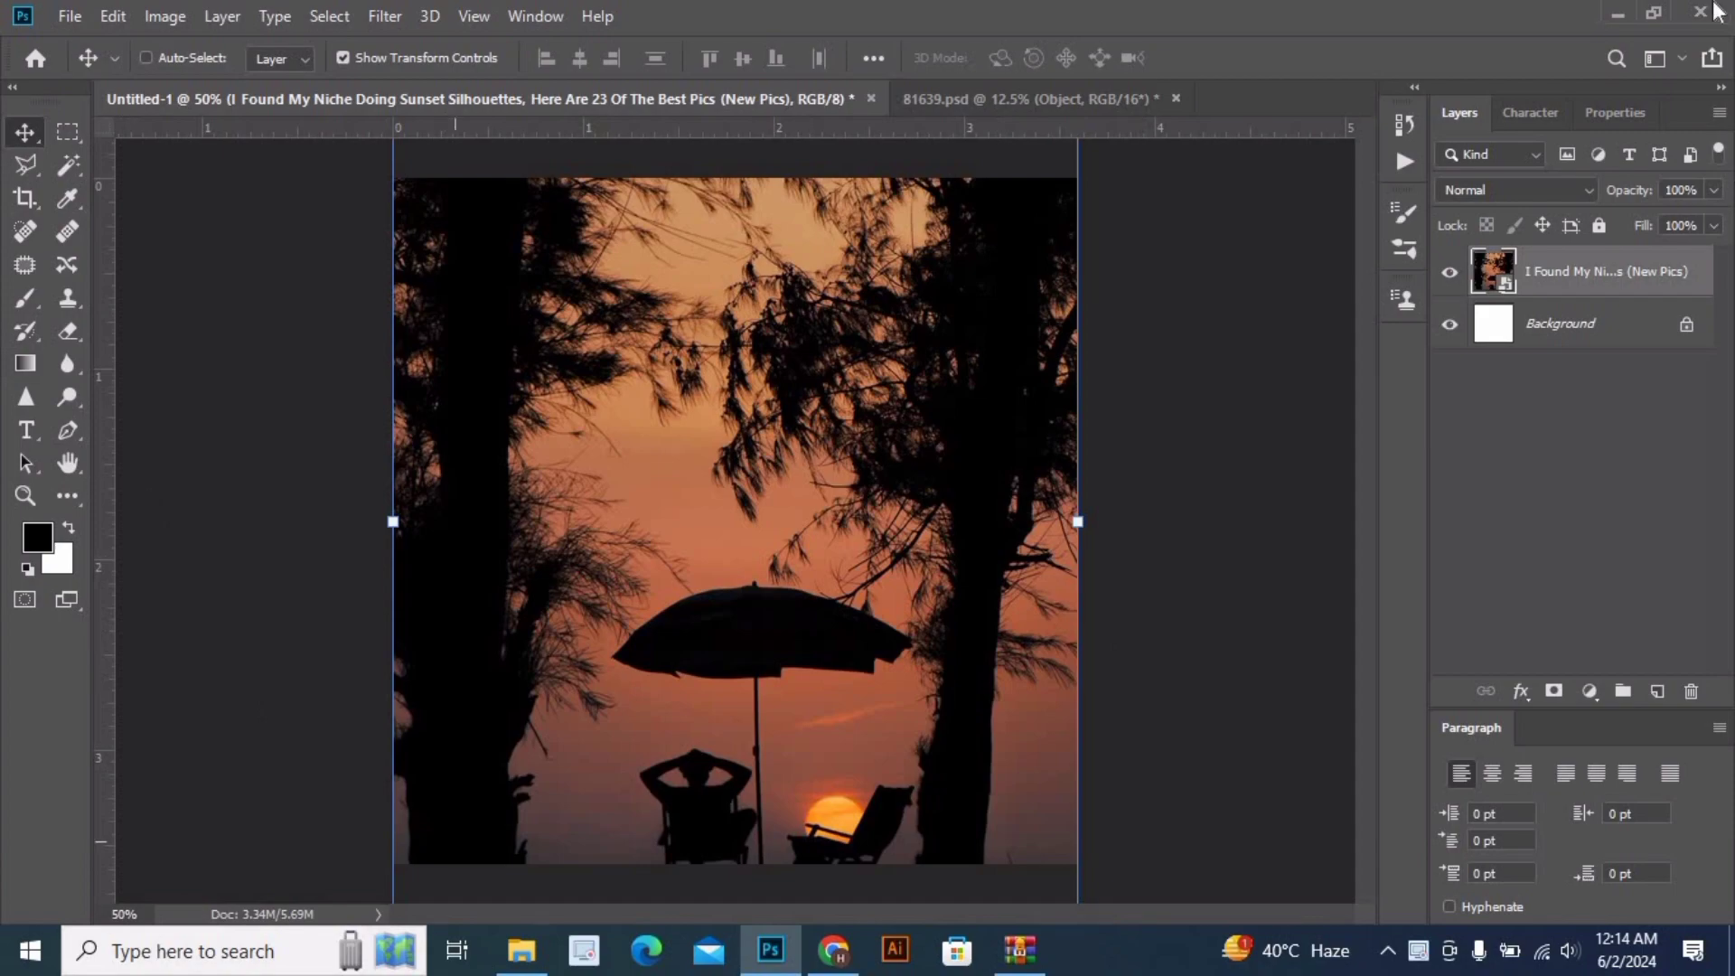
# - Draw a rectangle over the photo and align it to the canvas's left and top edges
pyautogui.click(65, 499)
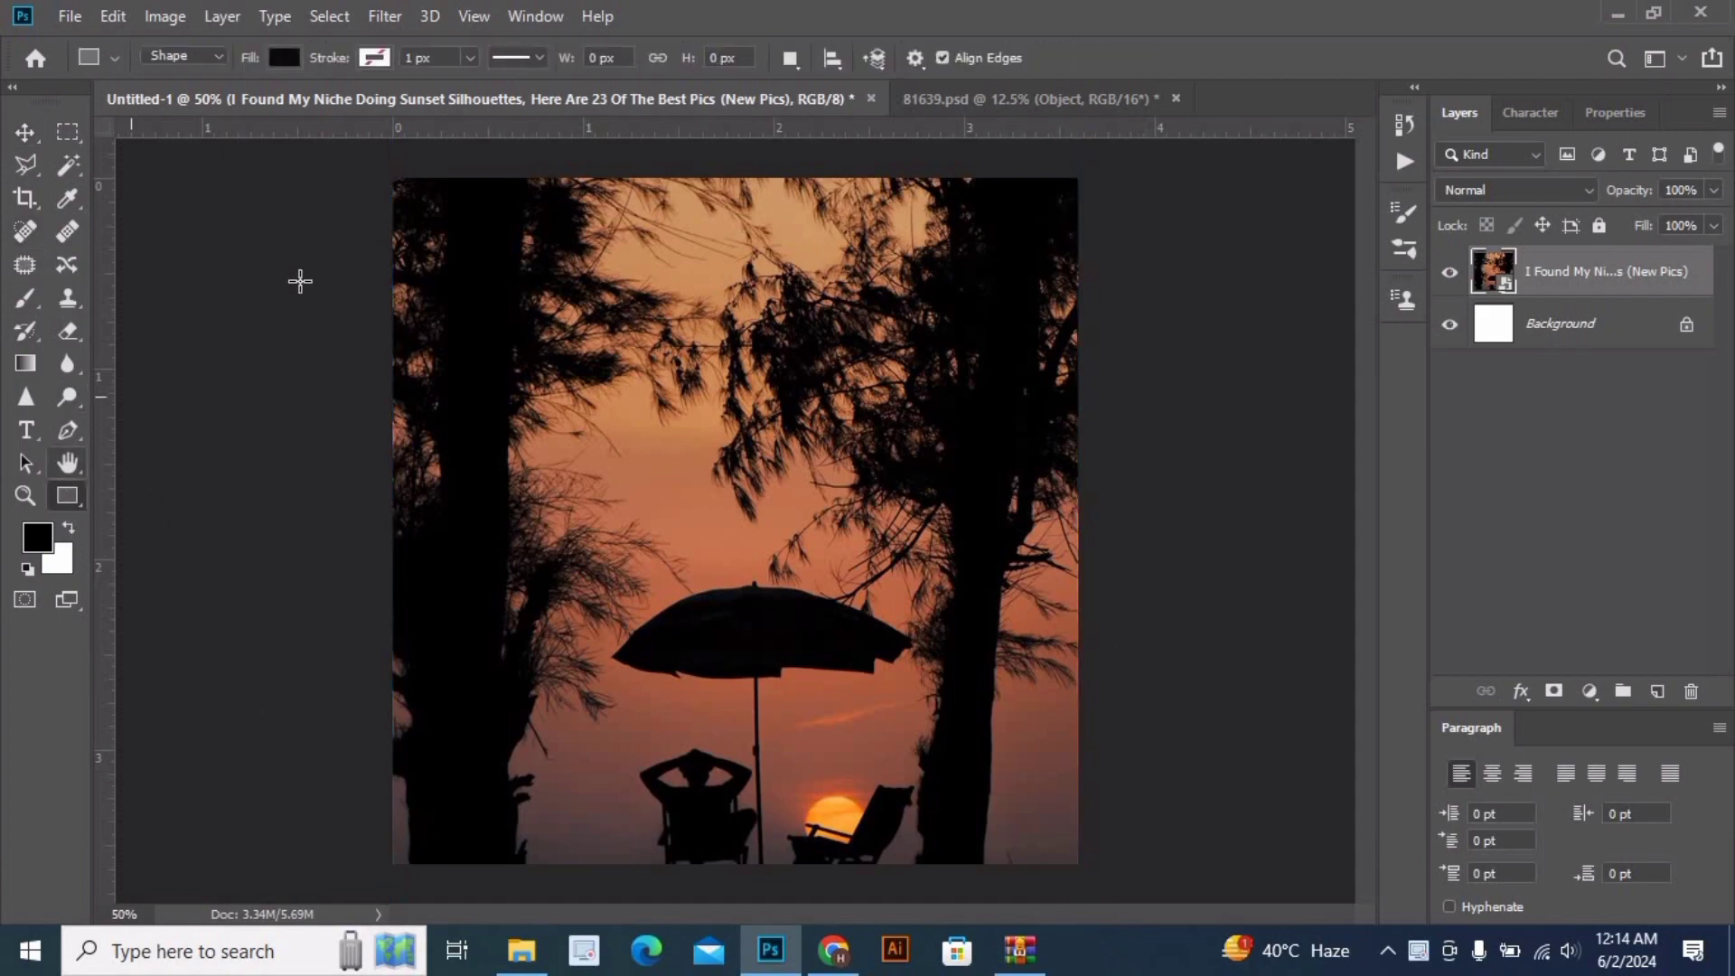
pyautogui.moveTo(390, 178); pyautogui.dragTo(1087, 870)
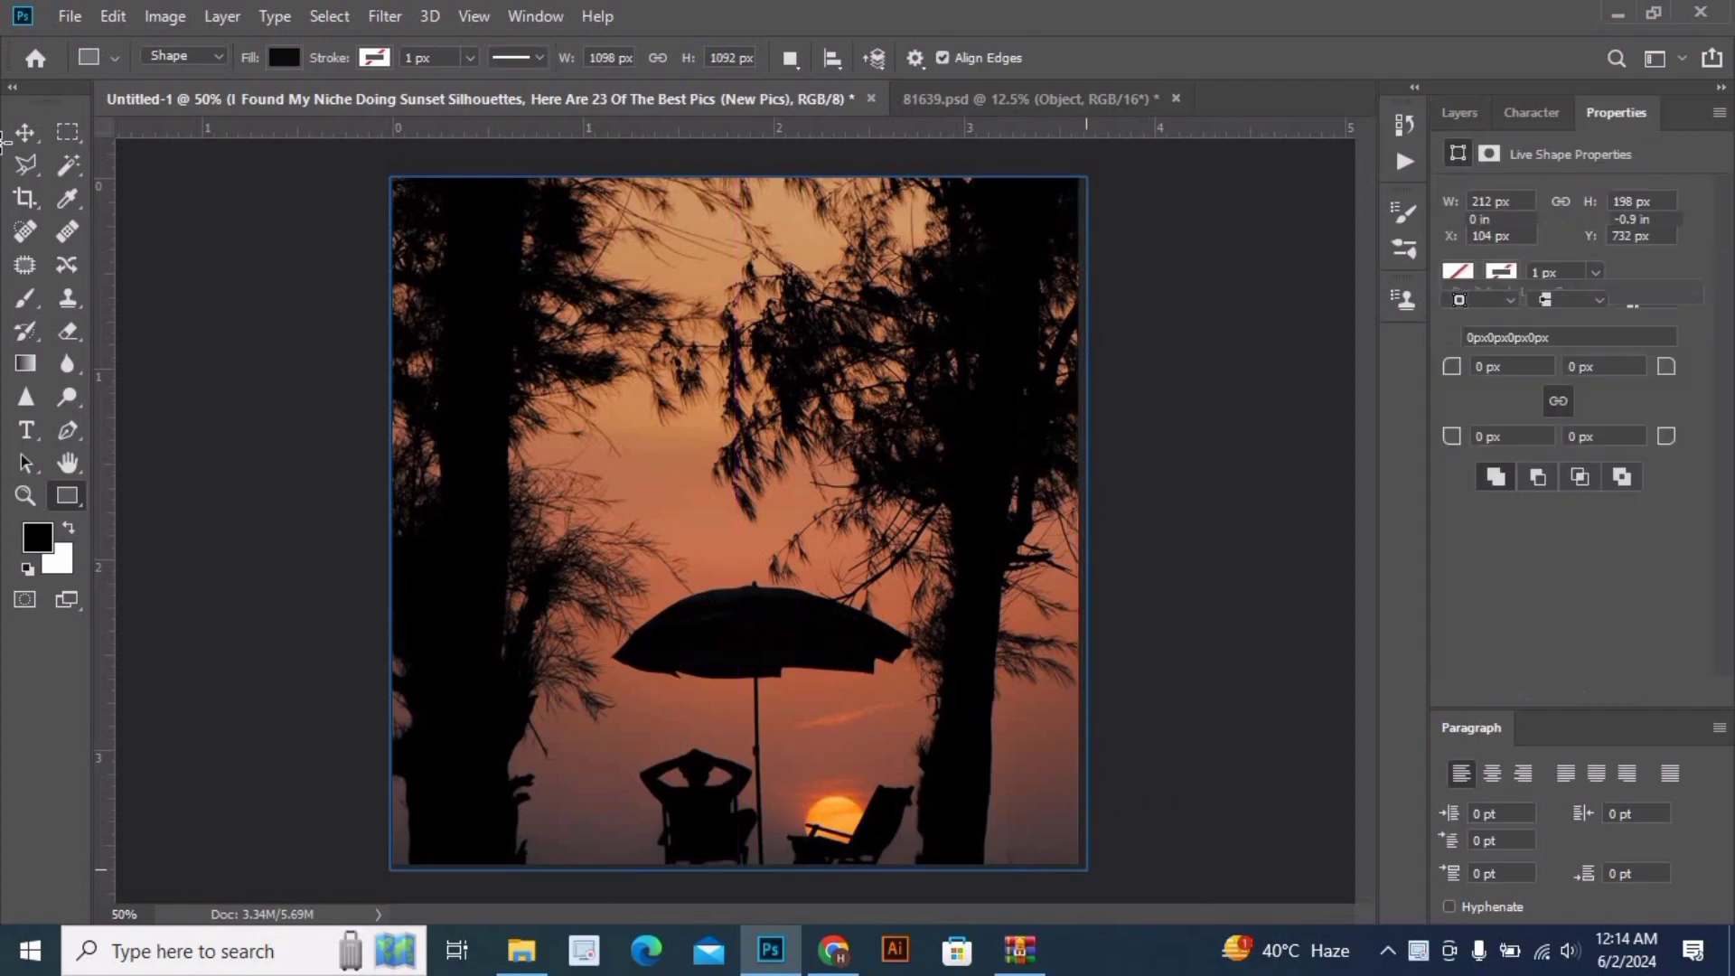
pyautogui.click(24, 137)
pyautogui.click(872, 59)
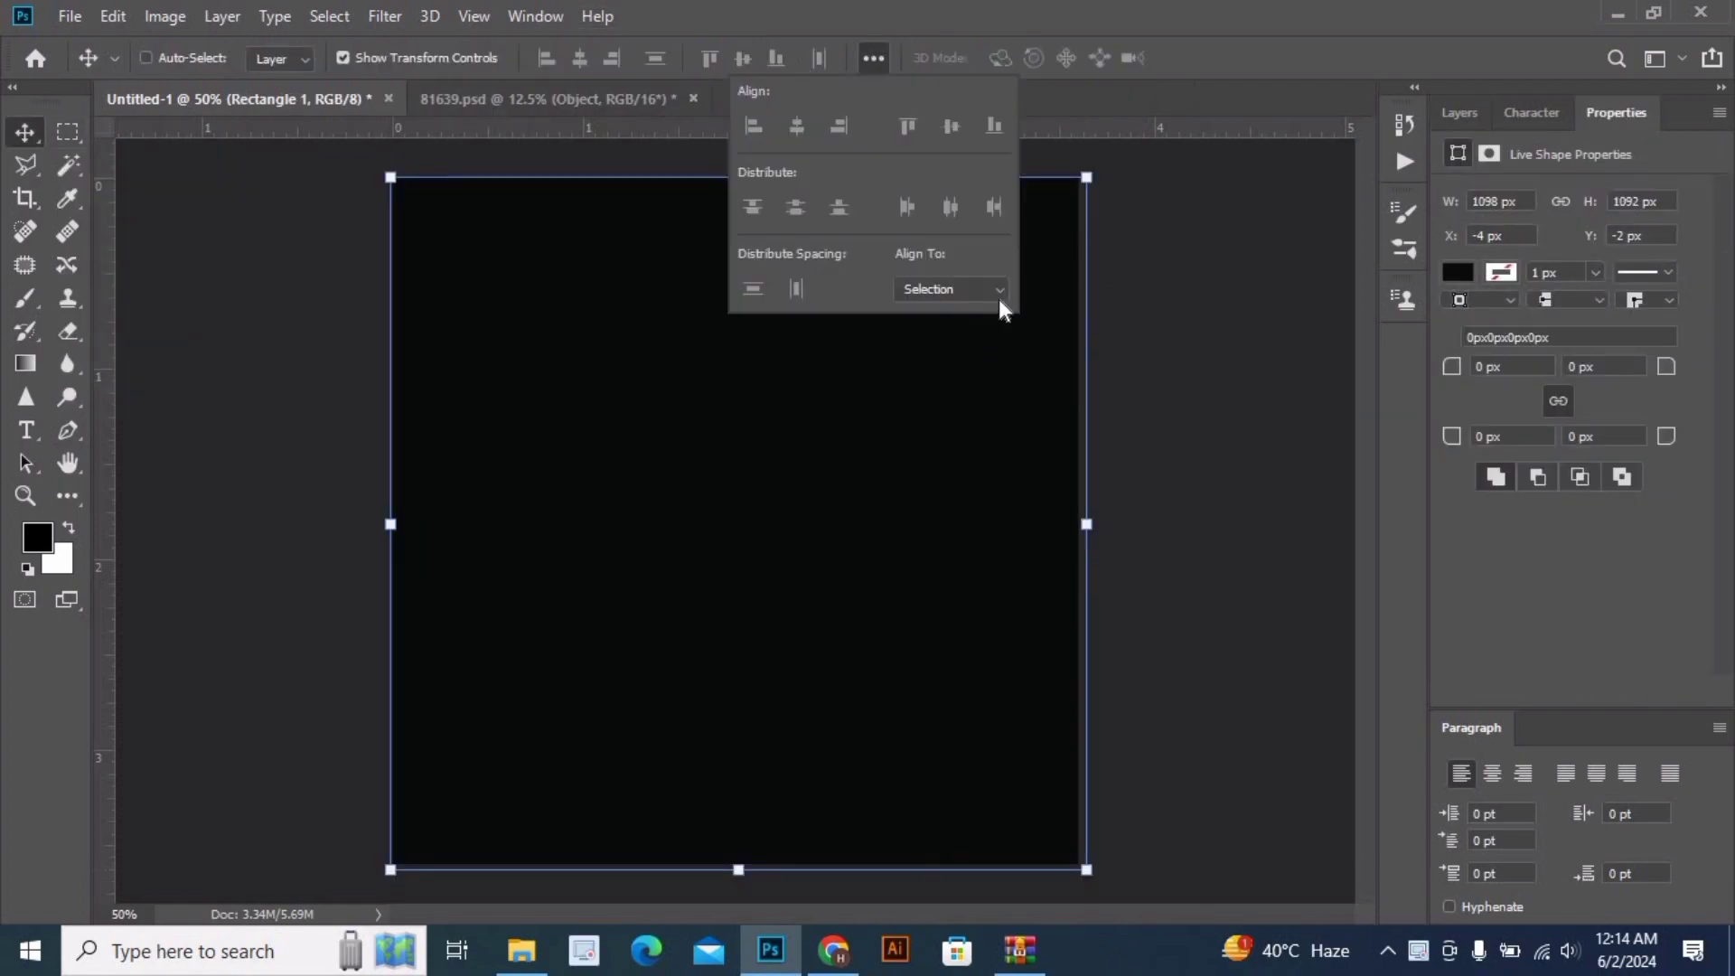
pyautogui.click(1000, 298)
pyautogui.click(971, 328)
pyautogui.click(753, 126)
pyautogui.click(908, 128)
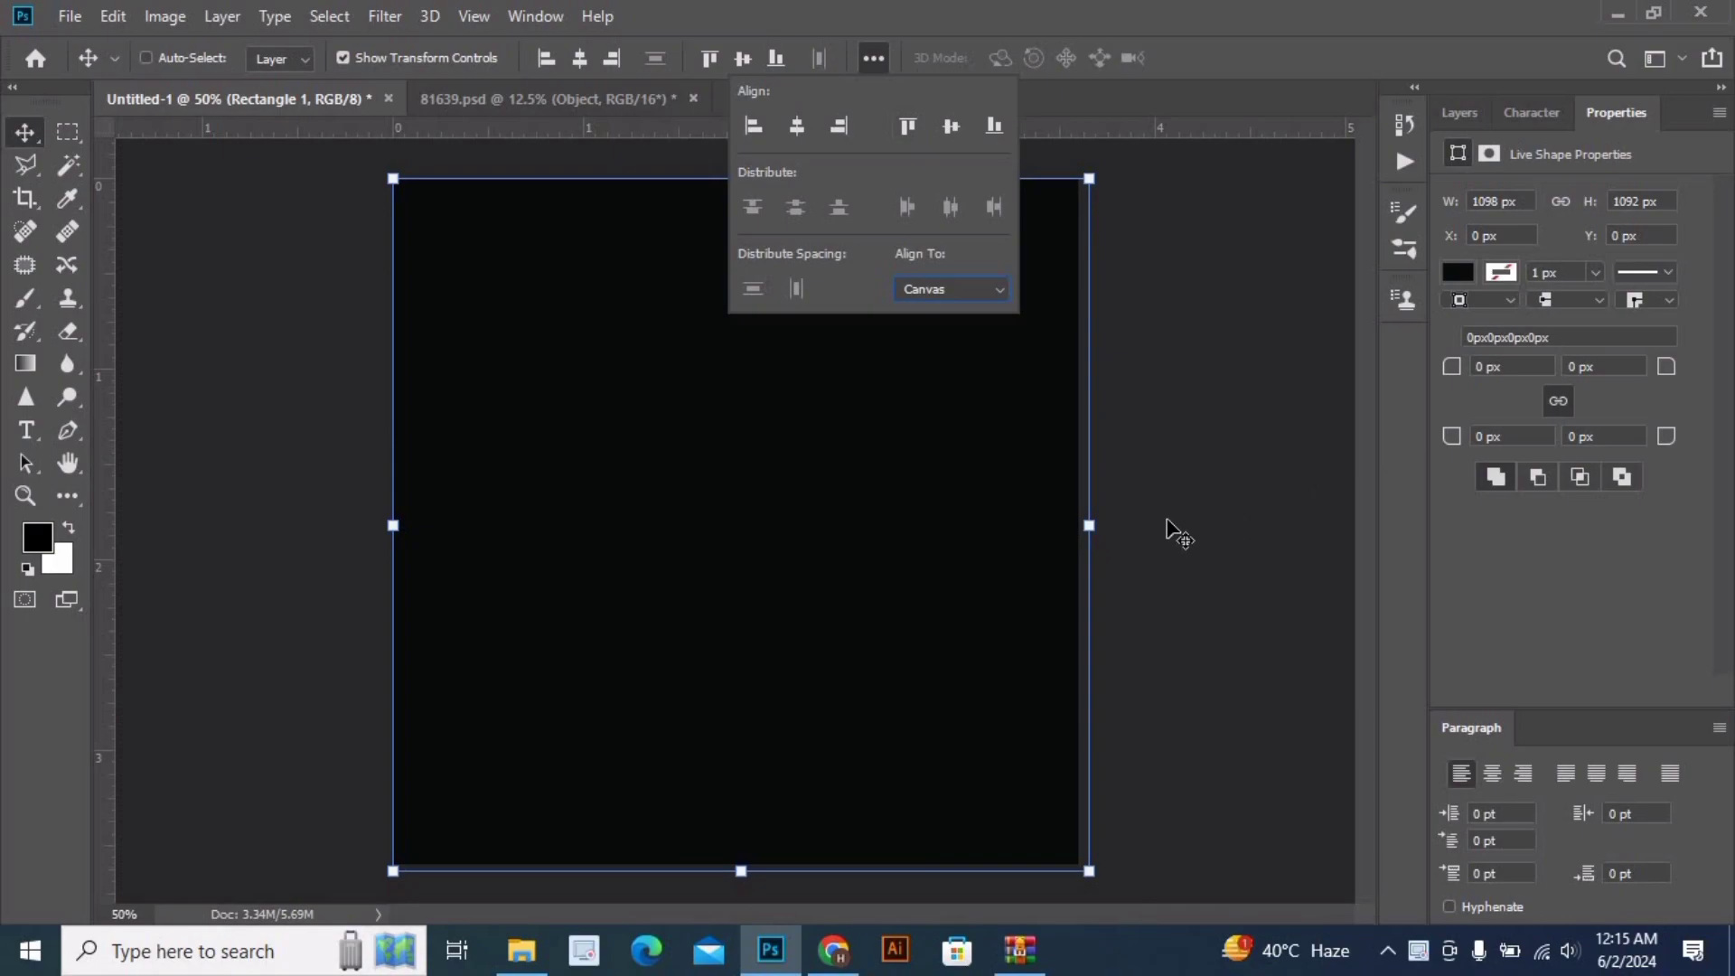
# - Fill the rectangle with dark brown #311e10 and set its opacity to 64%
pyautogui.click(1459, 112)
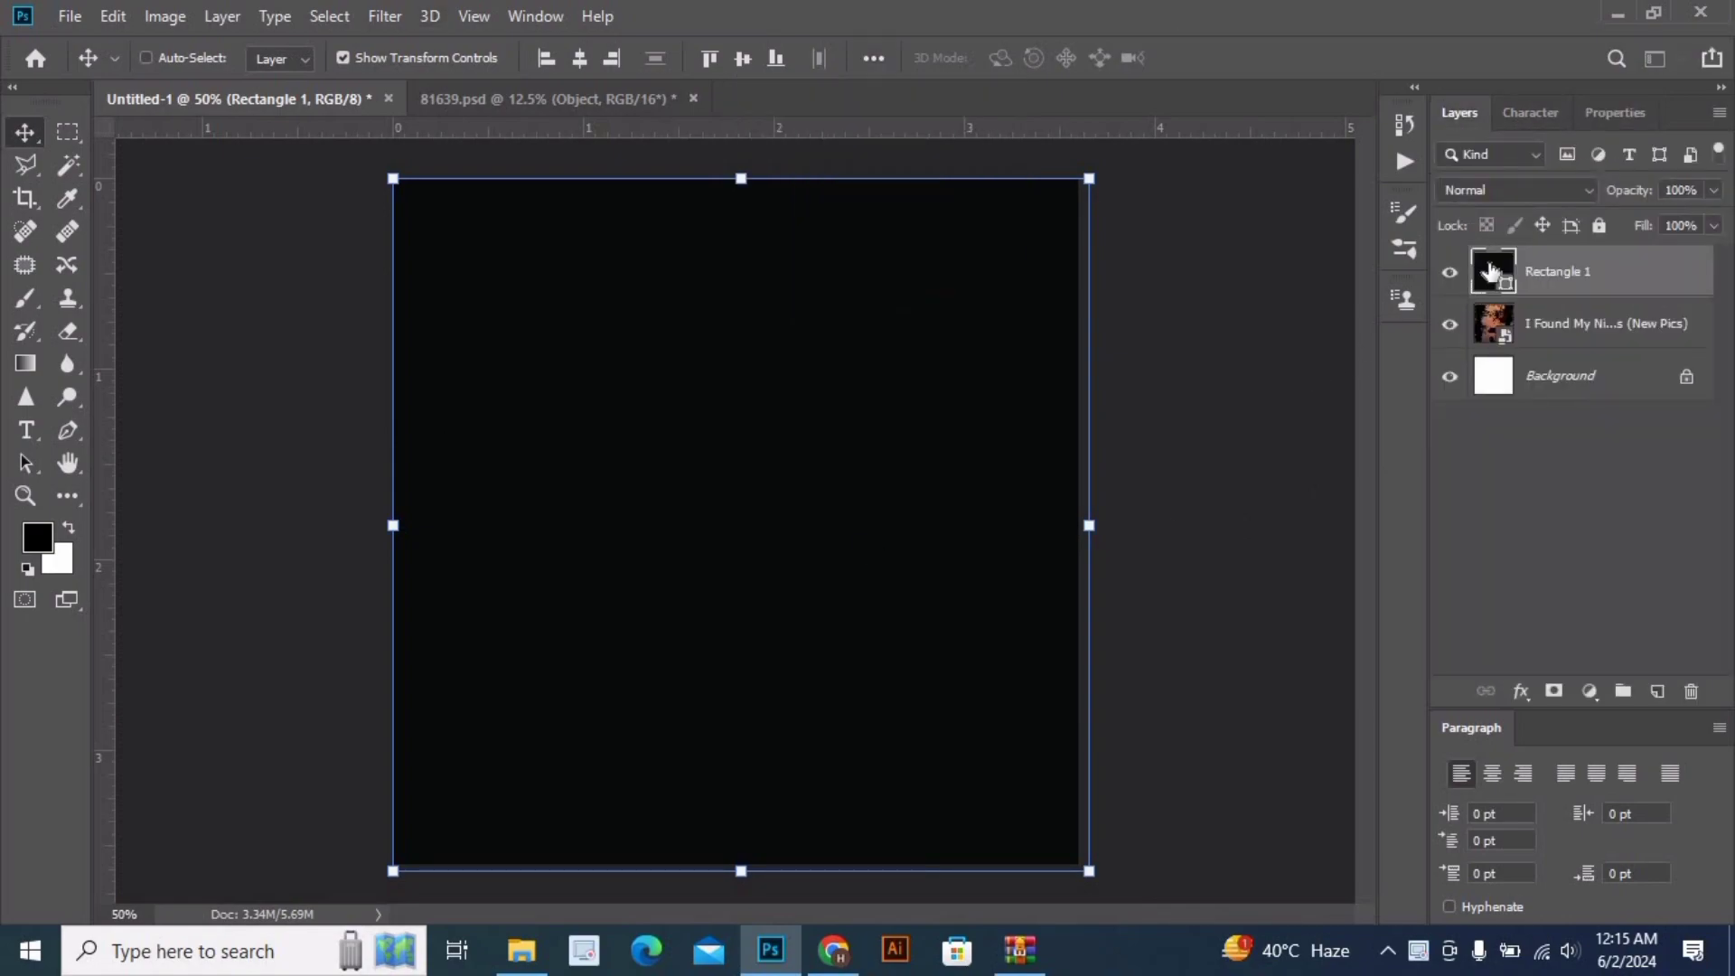
pyautogui.doubleClick(1493, 271)
pyautogui.write('311e10')
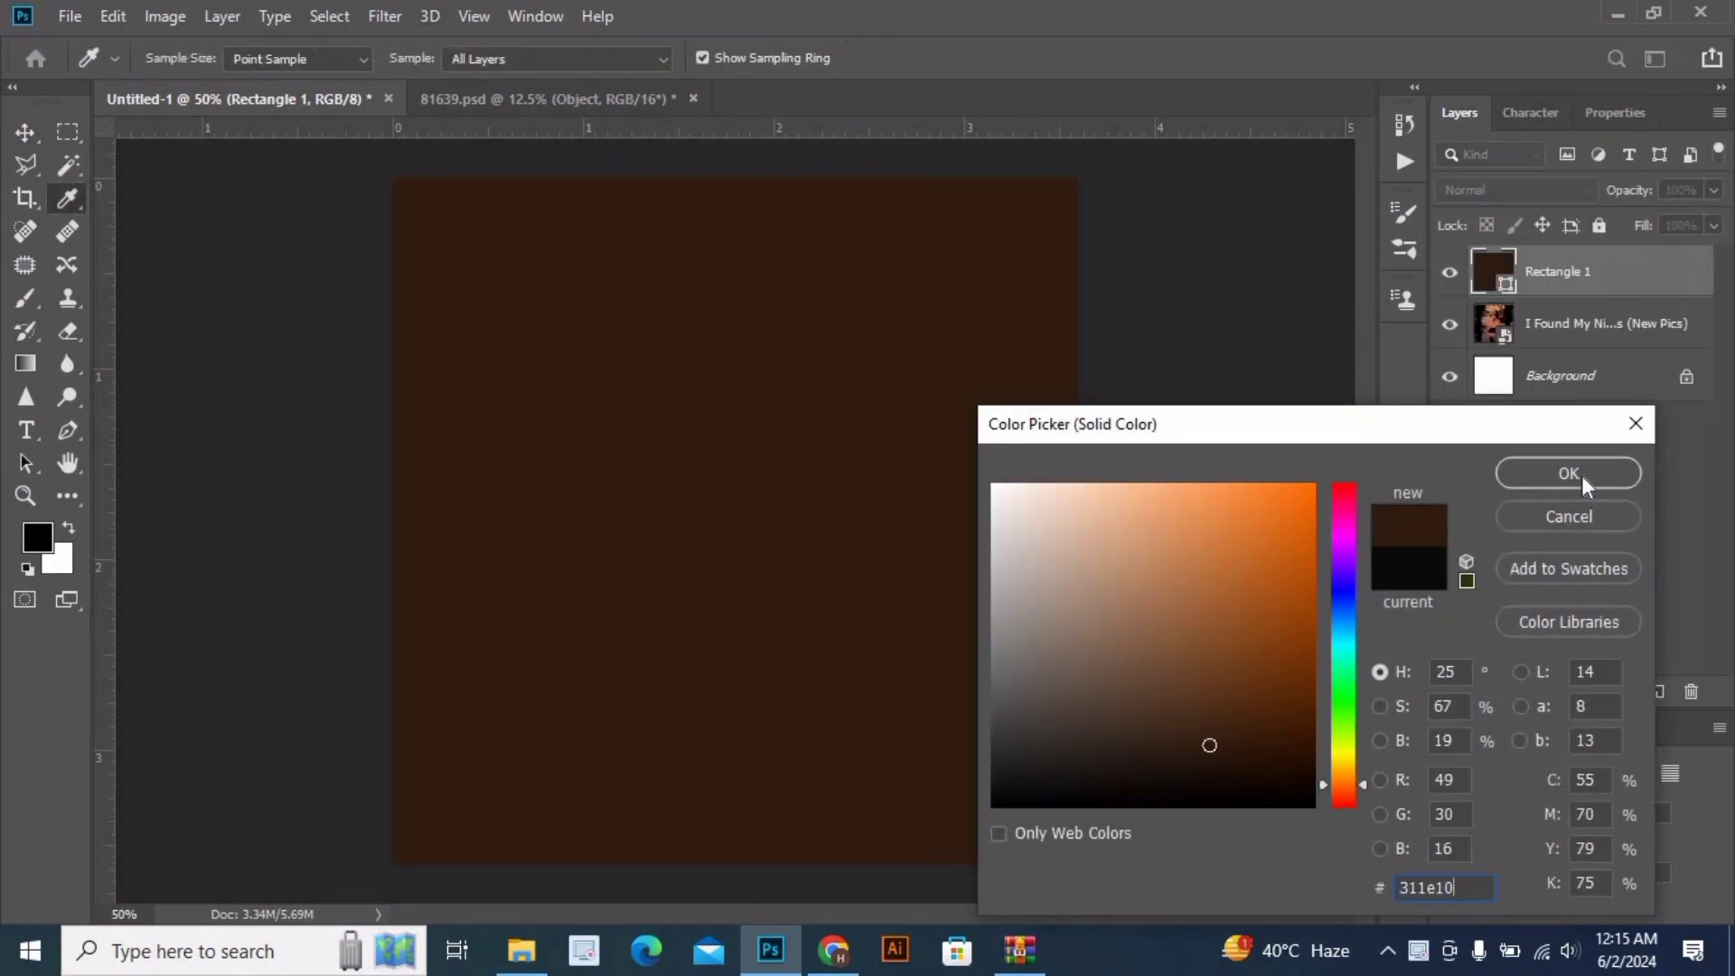
pyautogui.click(1569, 474)
pyautogui.moveTo(1659, 217); pyautogui.dragTo(1663, 221)
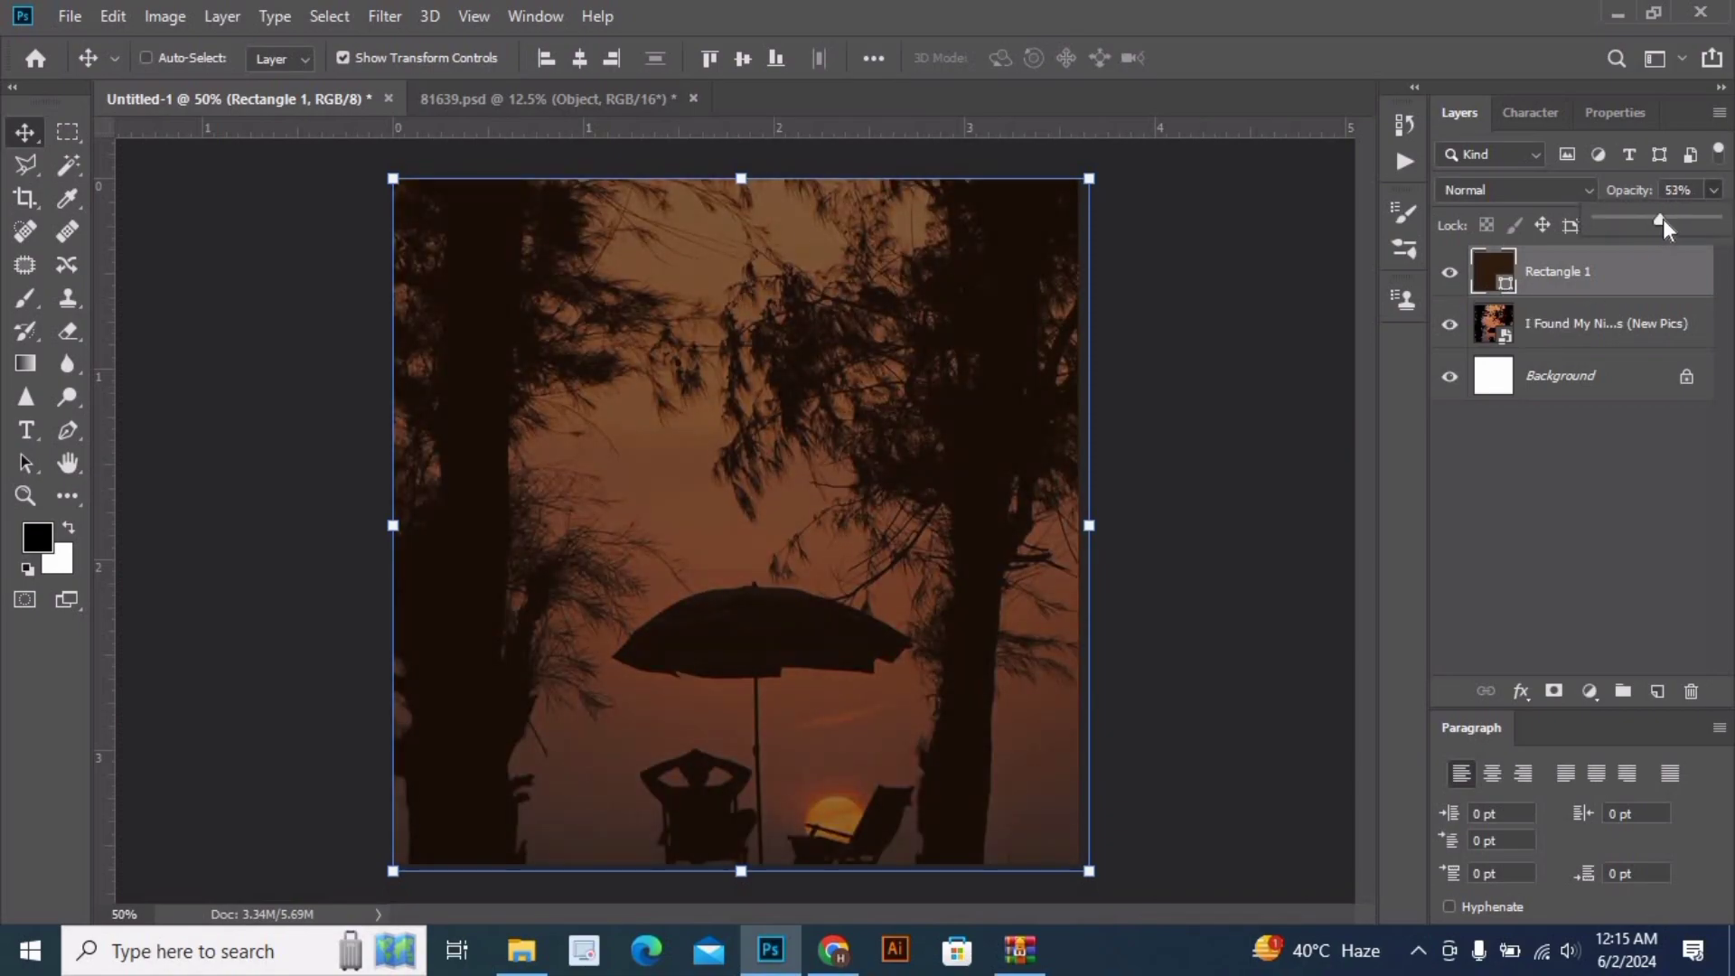
pyautogui.moveTo(1665, 220); pyautogui.dragTo(1673, 220)
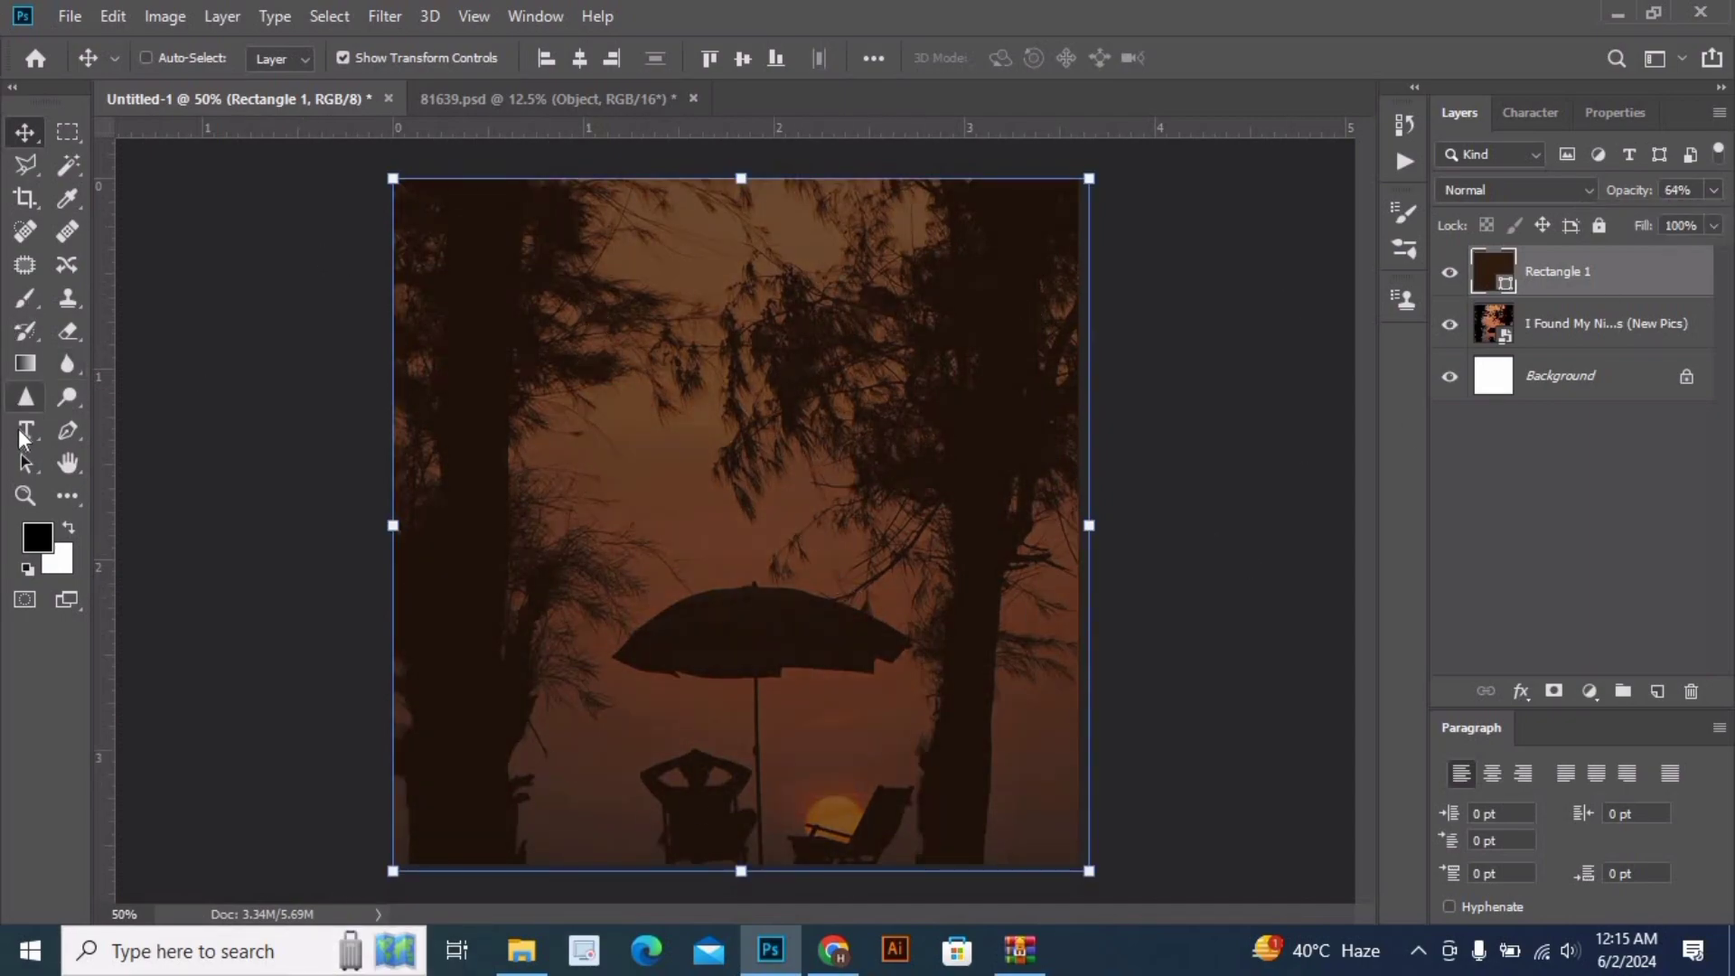
pyautogui.click(542, 99)
# - Bring the pink Object layer from 81639.psd into Untitled-1, scaled to about 19% at upper centre
pyautogui.moveTo(849, 485)
pyautogui.mouseDown()
pyautogui.moveTo(295, 203)
pyautogui.moveTo(740, 481)
pyautogui.mouseUp()
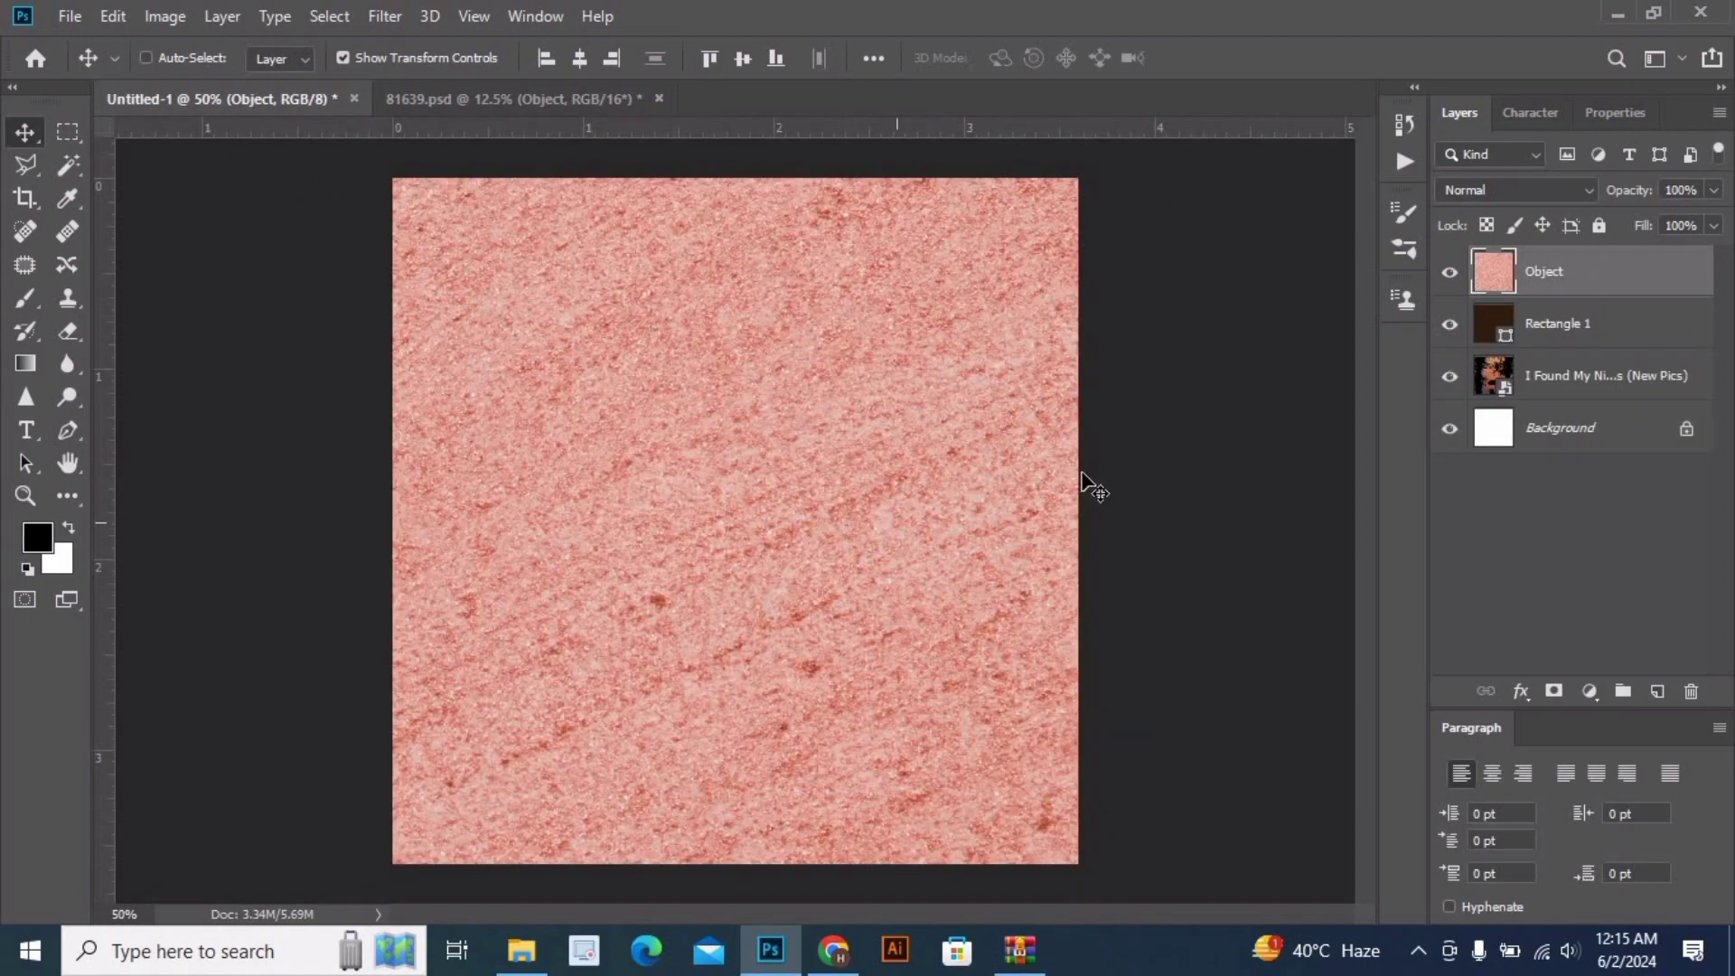
pyautogui.moveTo(841, 452)
pyautogui.mouseDown()
pyautogui.moveTo(714, 390)
pyautogui.moveTo(705, 155)
pyautogui.mouseUp()
pyautogui.hotkey('ctrl', 't')
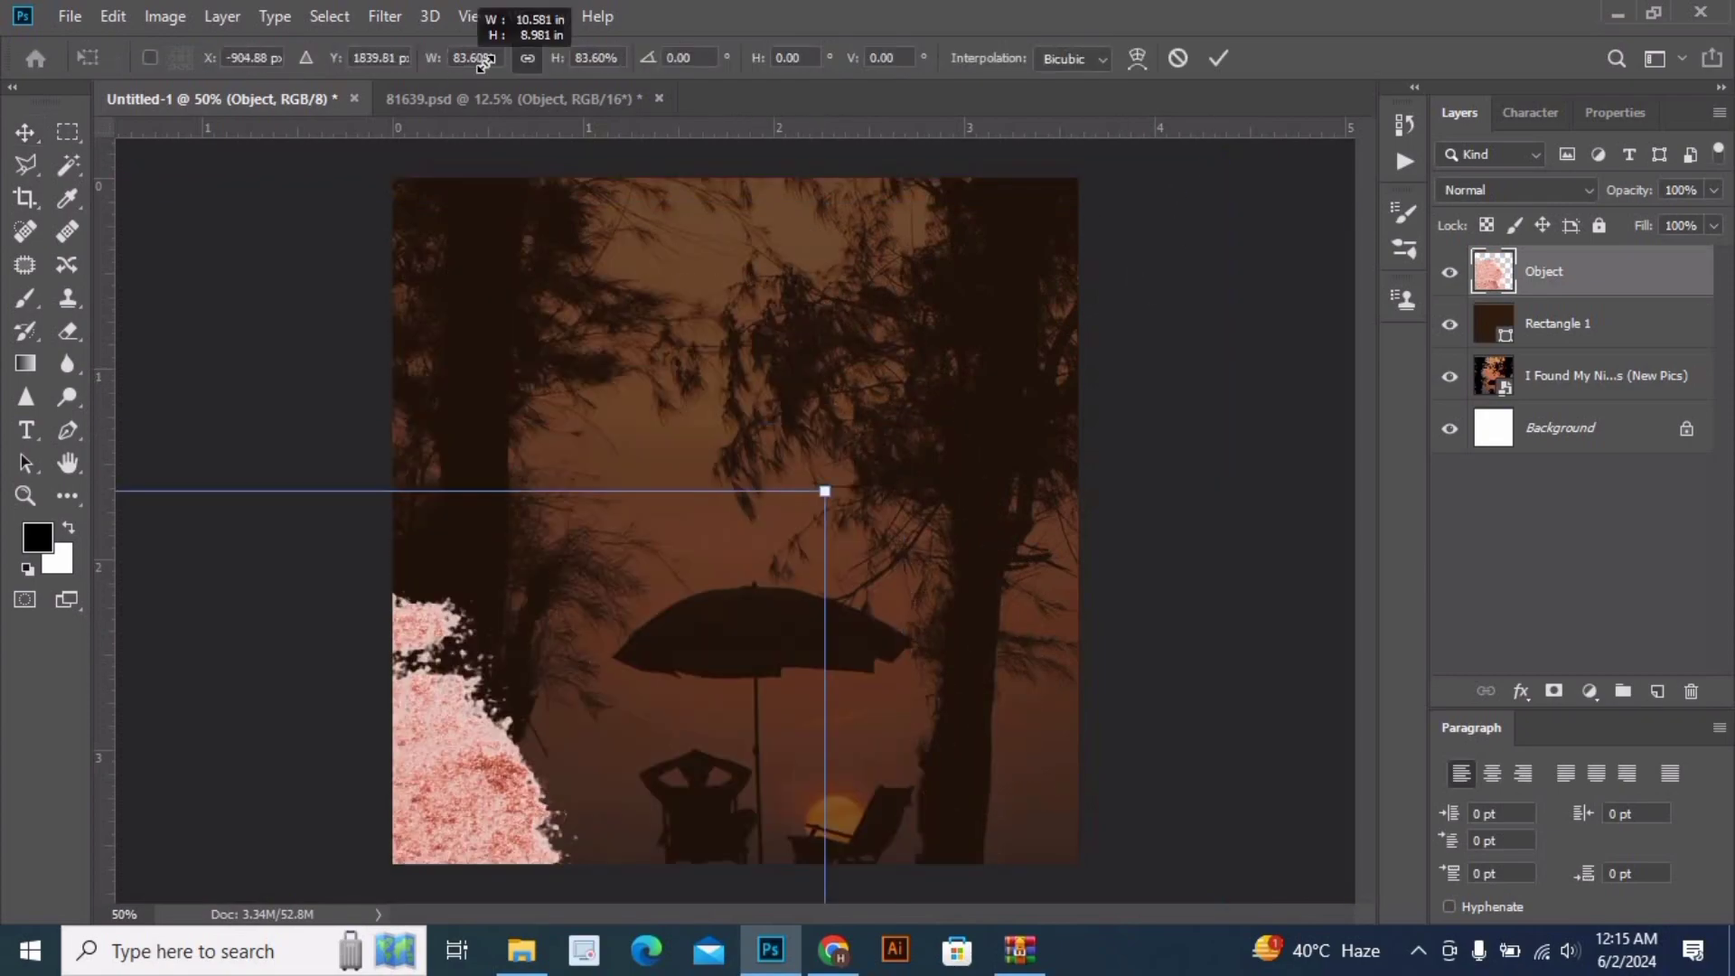
pyautogui.moveTo(1212, 155); pyautogui.dragTo(1078, 287)
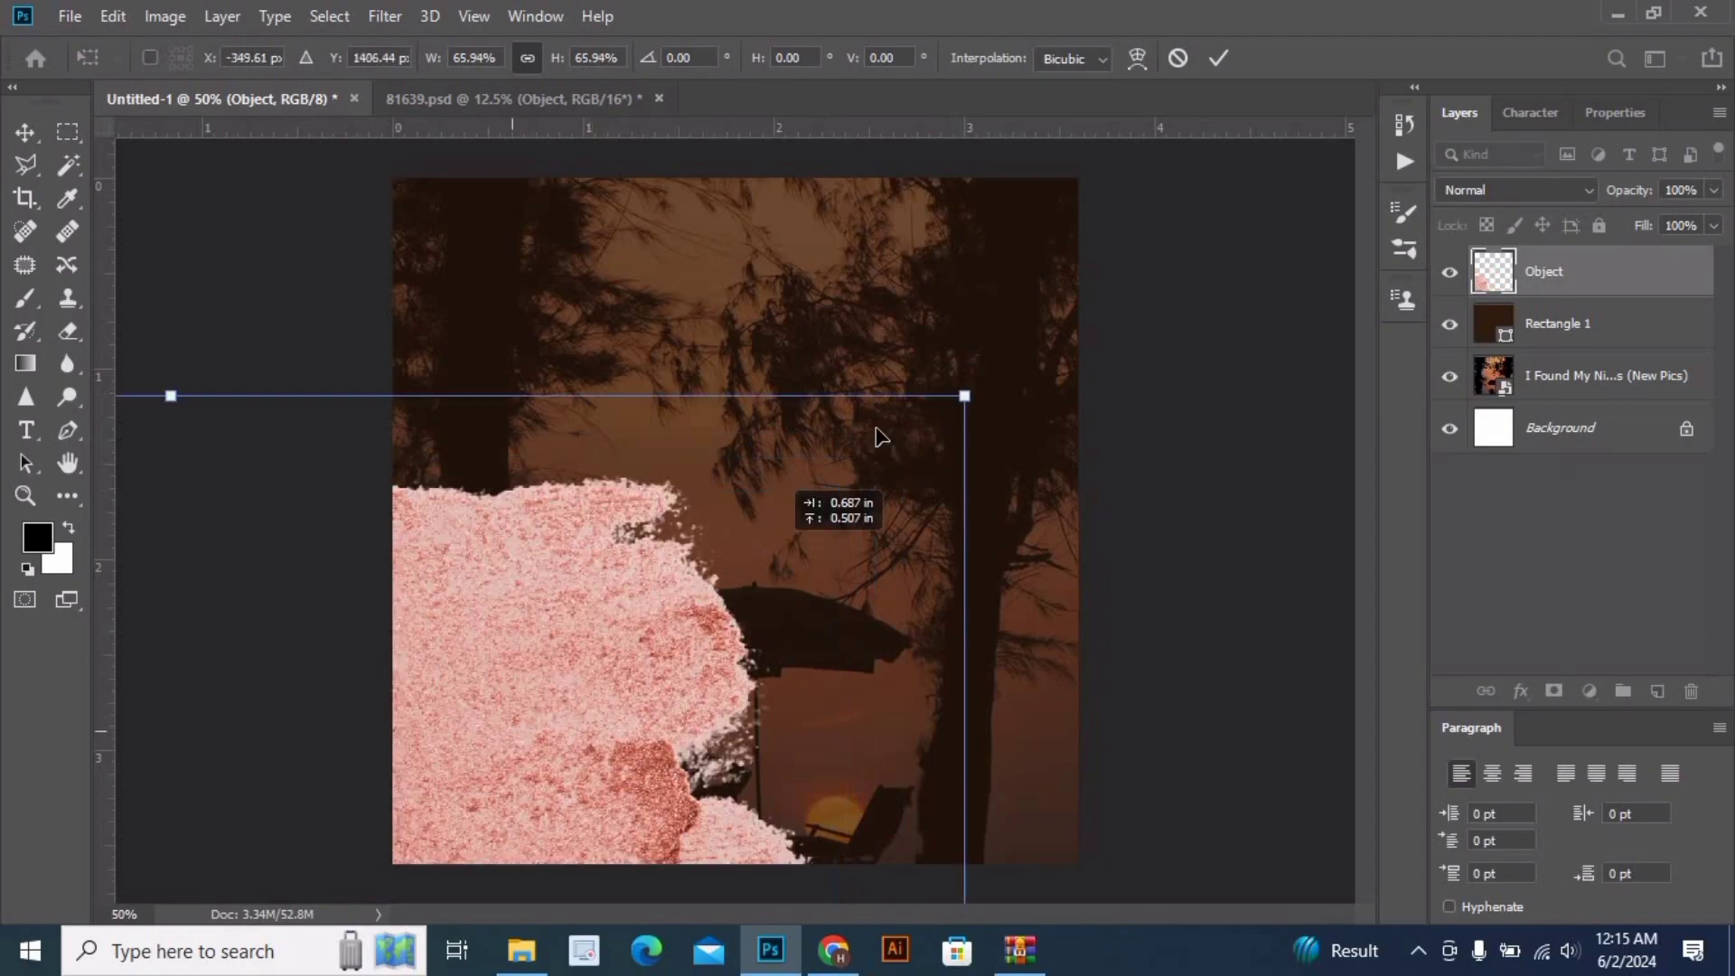
pyautogui.moveTo(1082, 283); pyautogui.dragTo(1173, 201)
pyautogui.moveTo(1033, 333); pyautogui.dragTo(1207, 176)
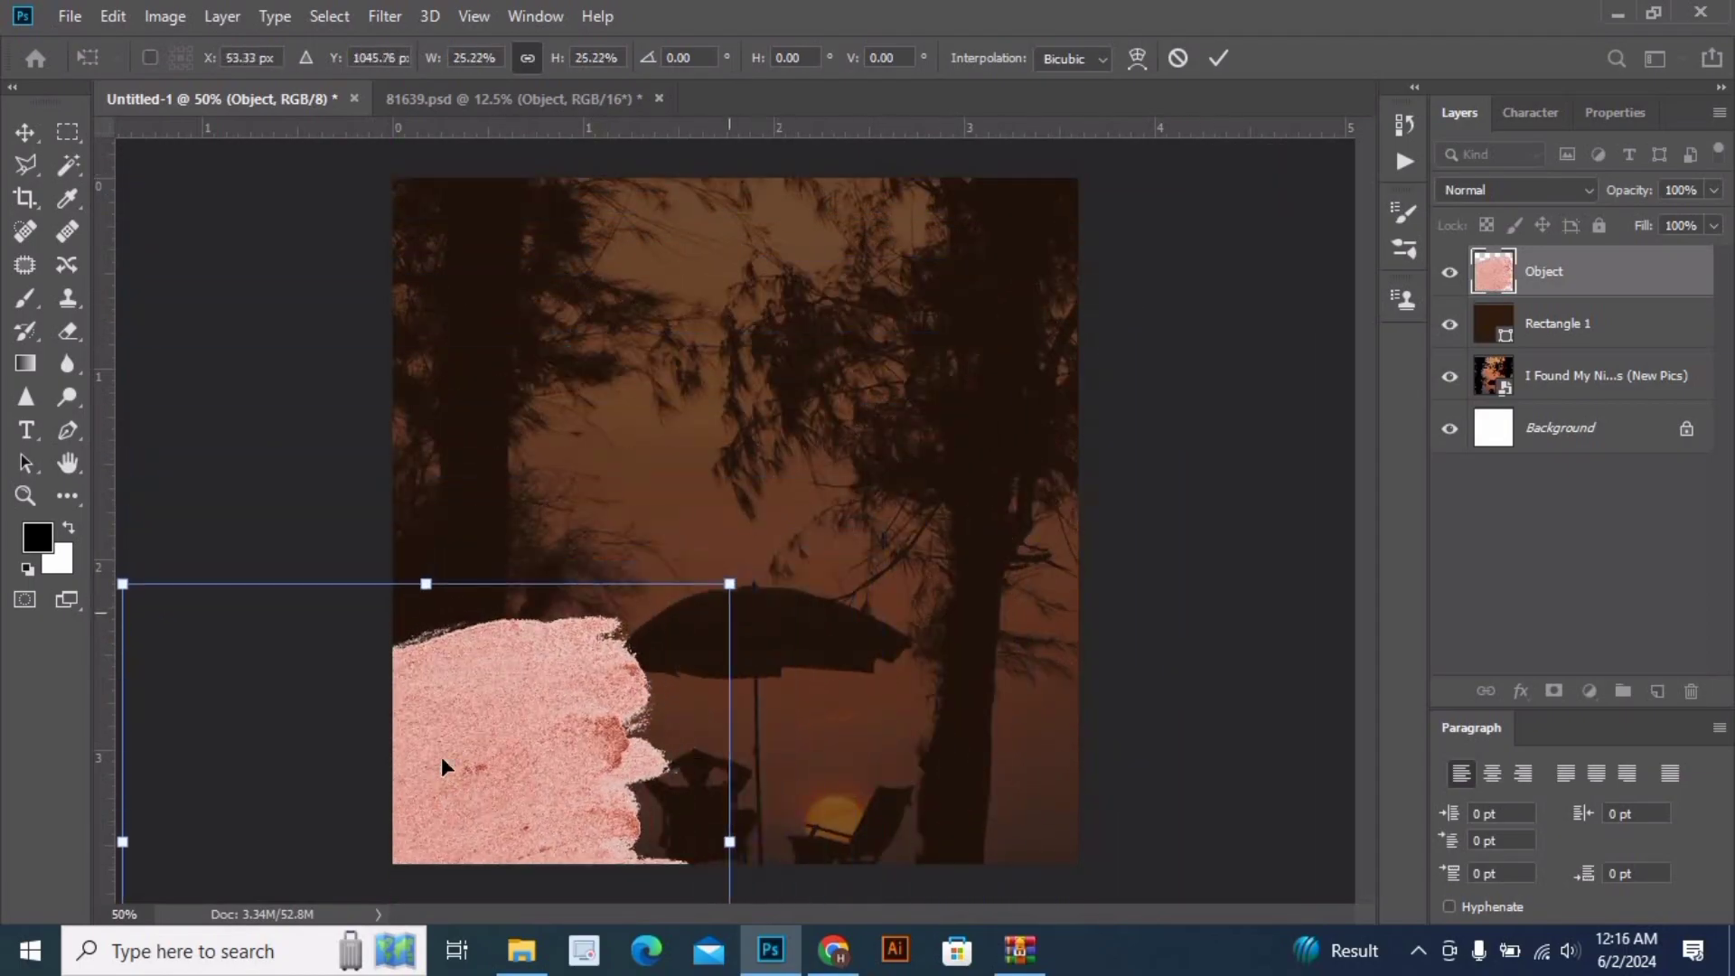
pyautogui.moveTo(1208, 175); pyautogui.dragTo(946, 372)
pyautogui.moveTo(749, 564); pyautogui.dragTo(778, 496)
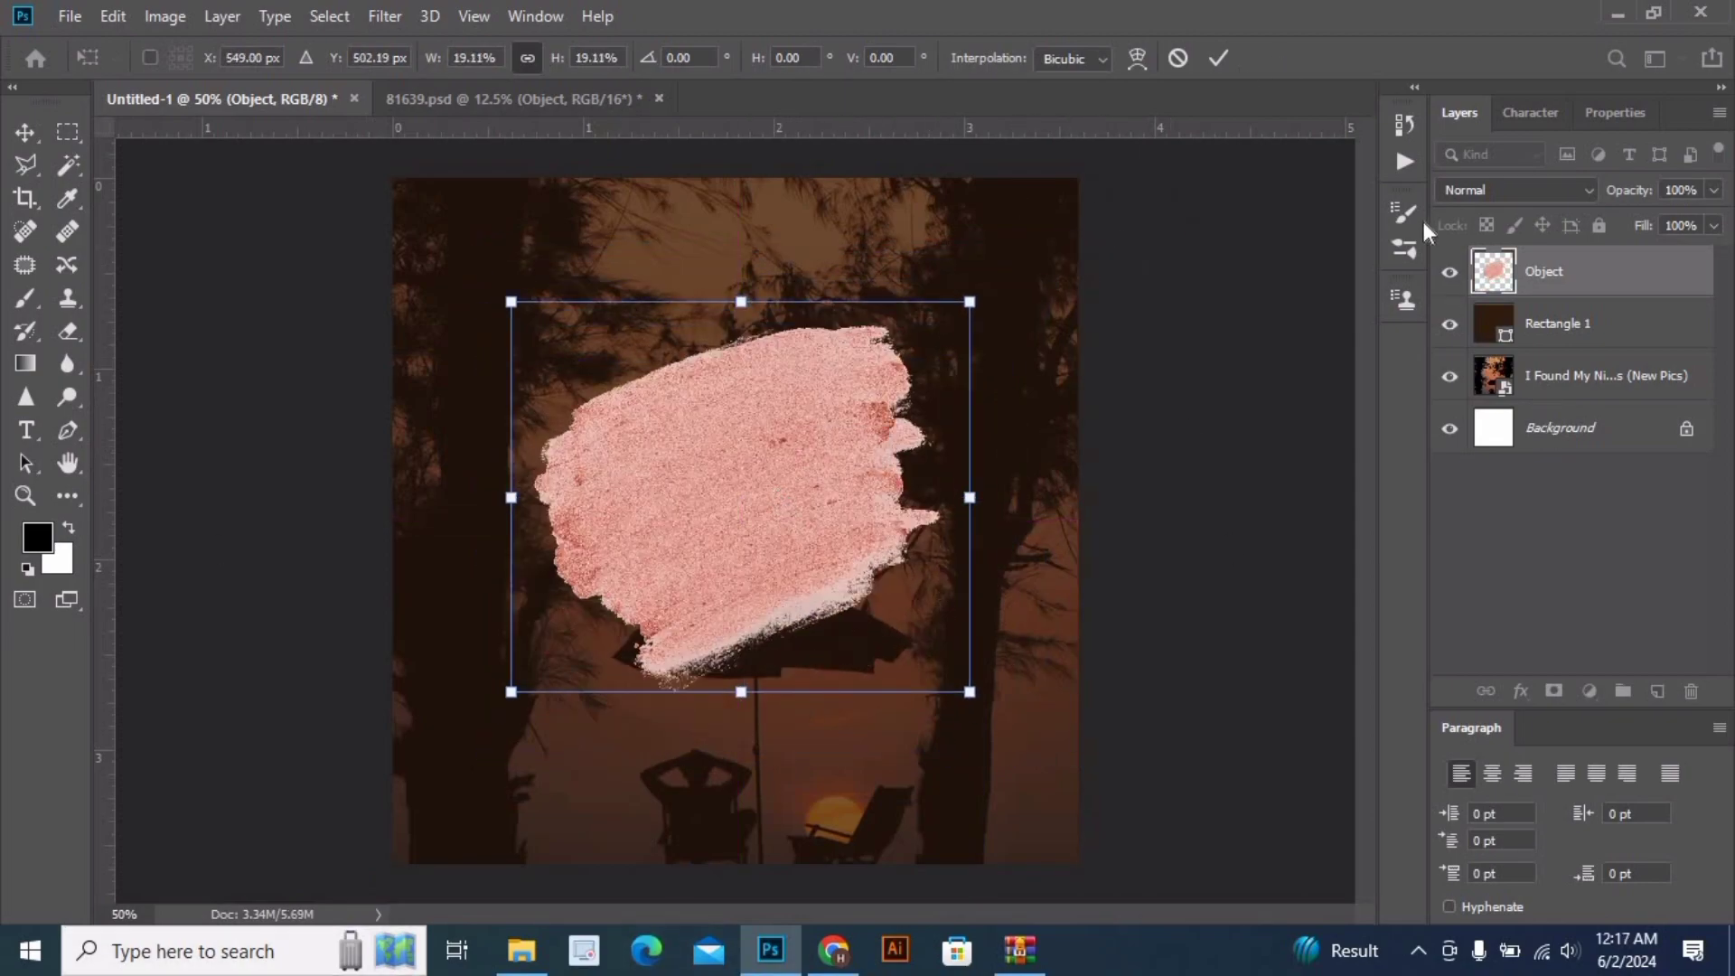
# - Give the brush-stroke layer a Color Overlay style in light beige #d8b79e
pyautogui.doubleClick(1494, 291)
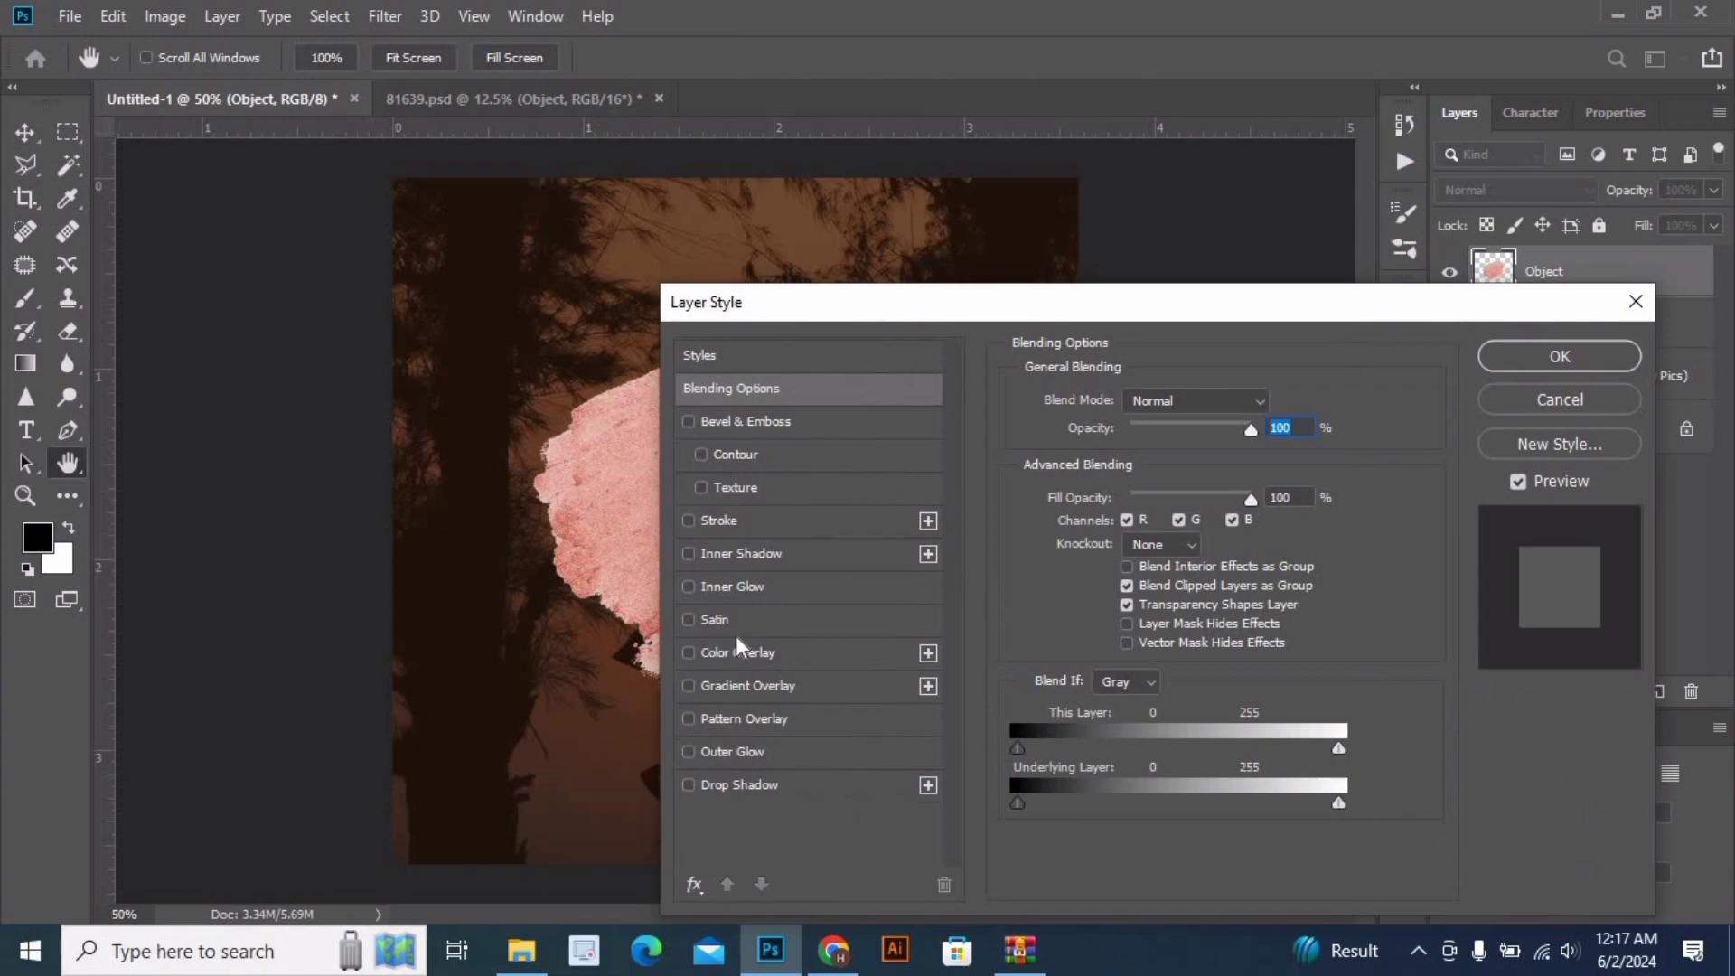
pyautogui.click(746, 654)
pyautogui.click(1276, 403)
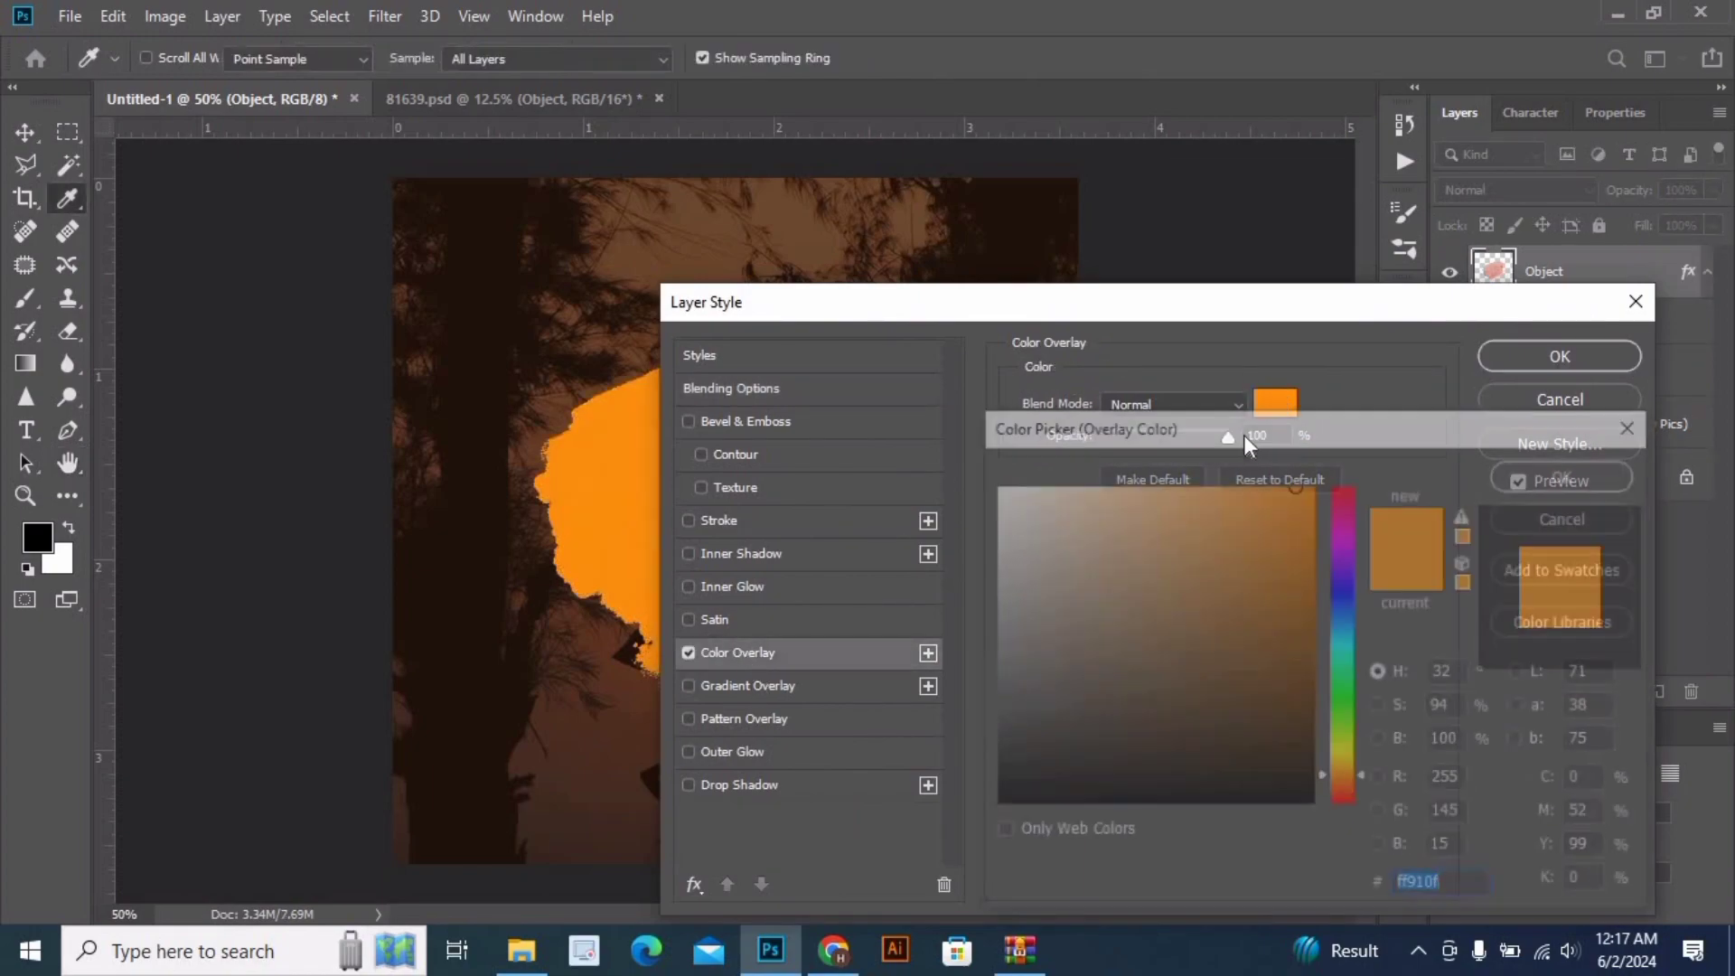
pyautogui.click(1006, 515)
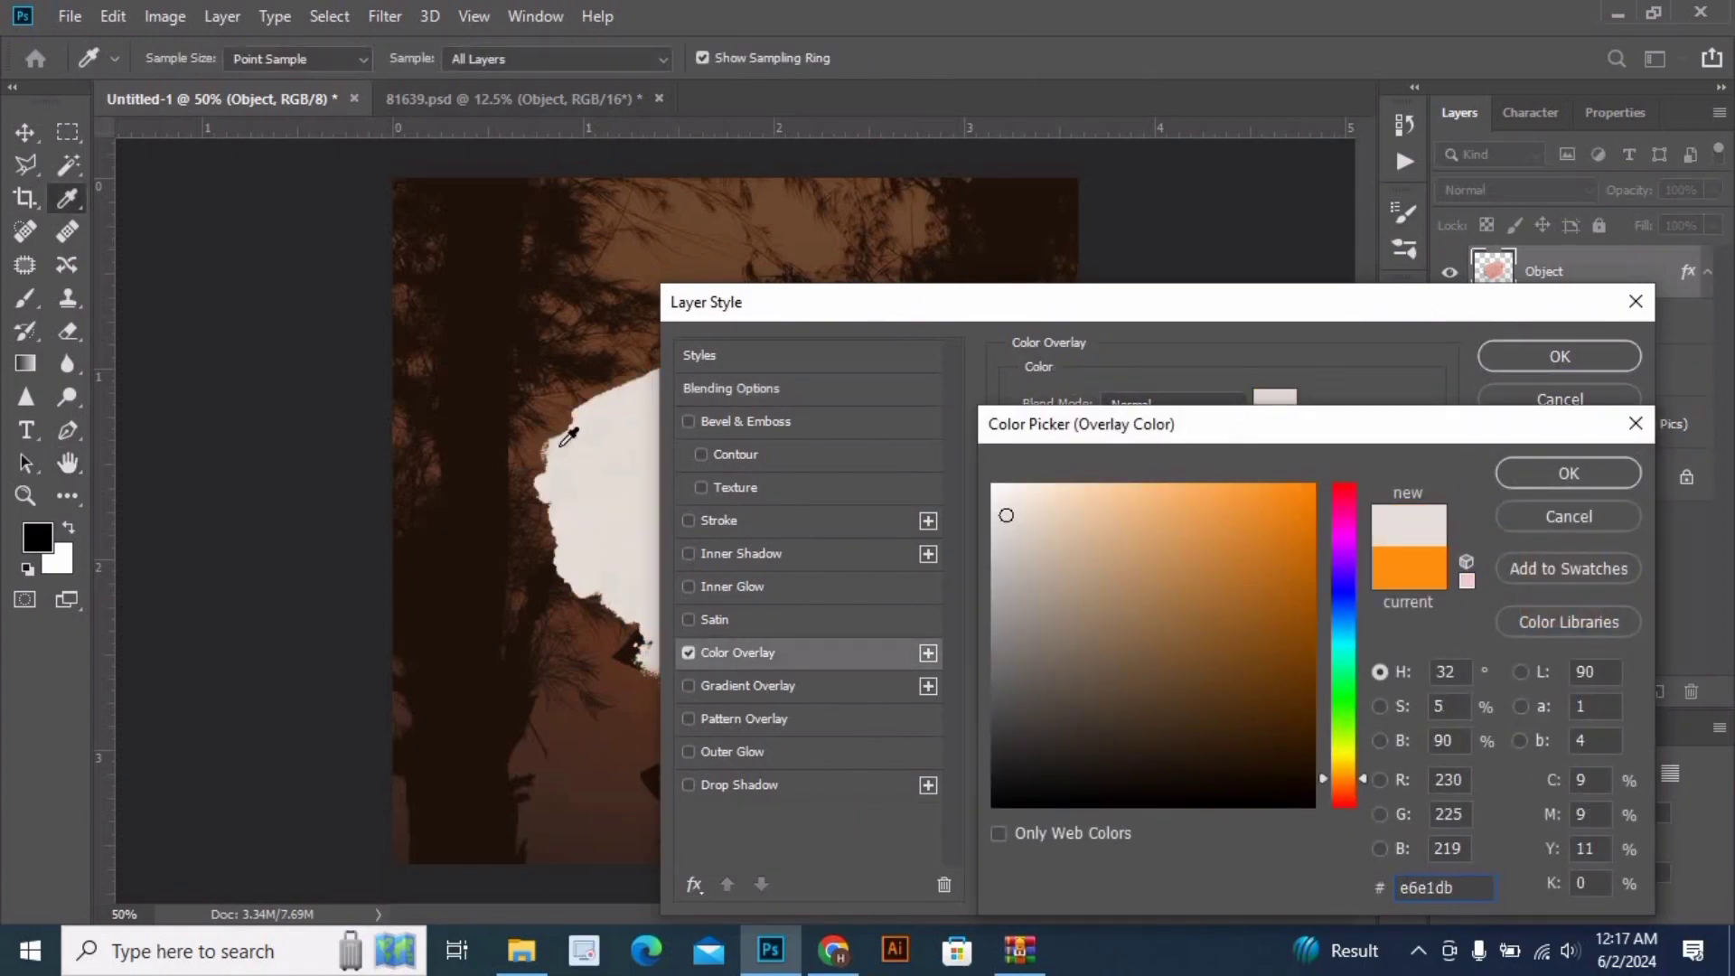
pyautogui.click(517, 371)
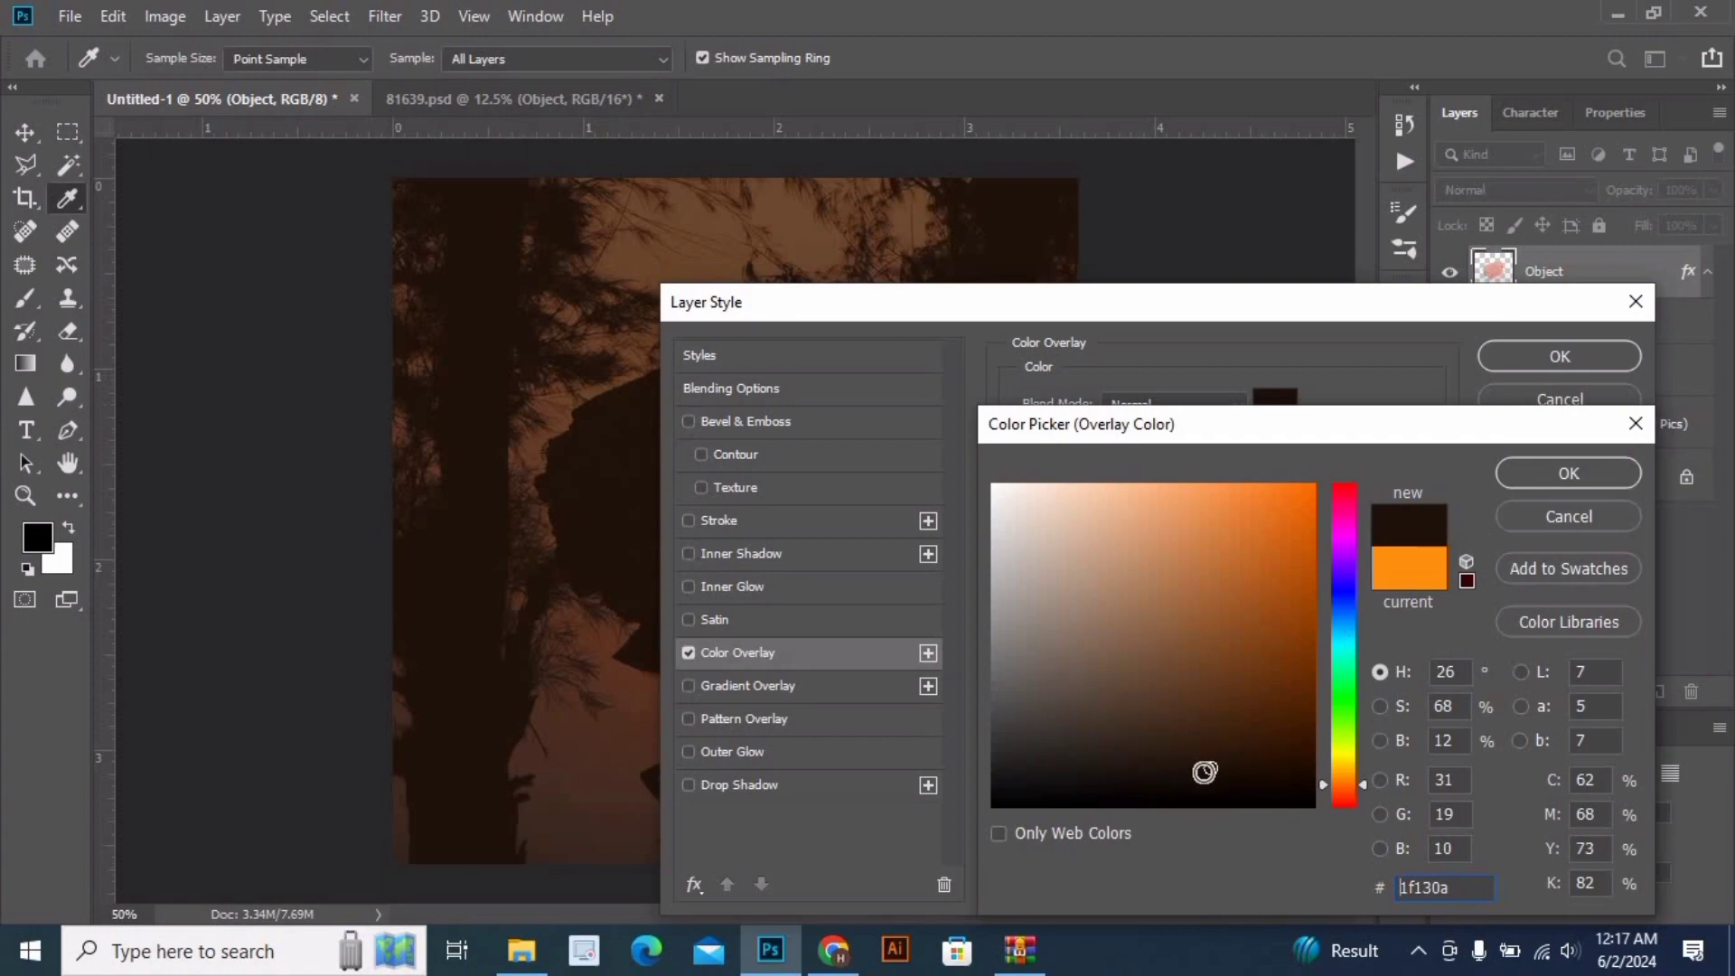
pyautogui.moveTo(1208, 713)
pyautogui.mouseDown()
pyautogui.moveTo(1089, 573)
pyautogui.moveTo(1072, 526)
pyautogui.mouseUp()
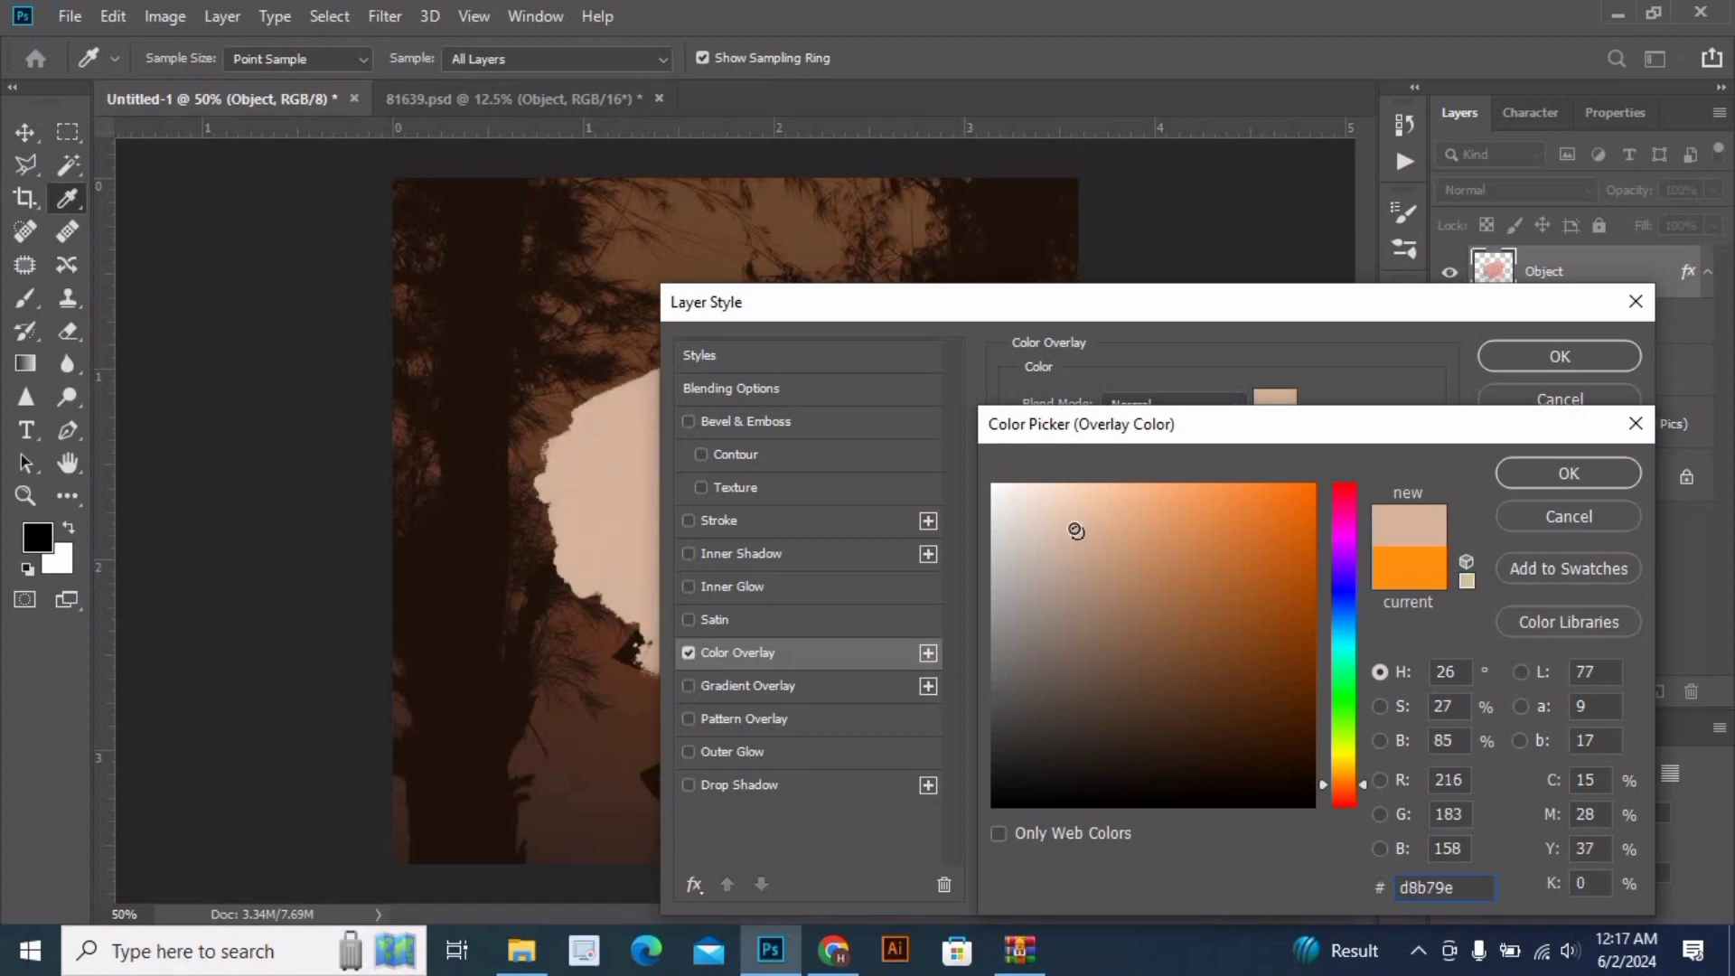
pyautogui.click(1533, 479)
pyautogui.click(1560, 358)
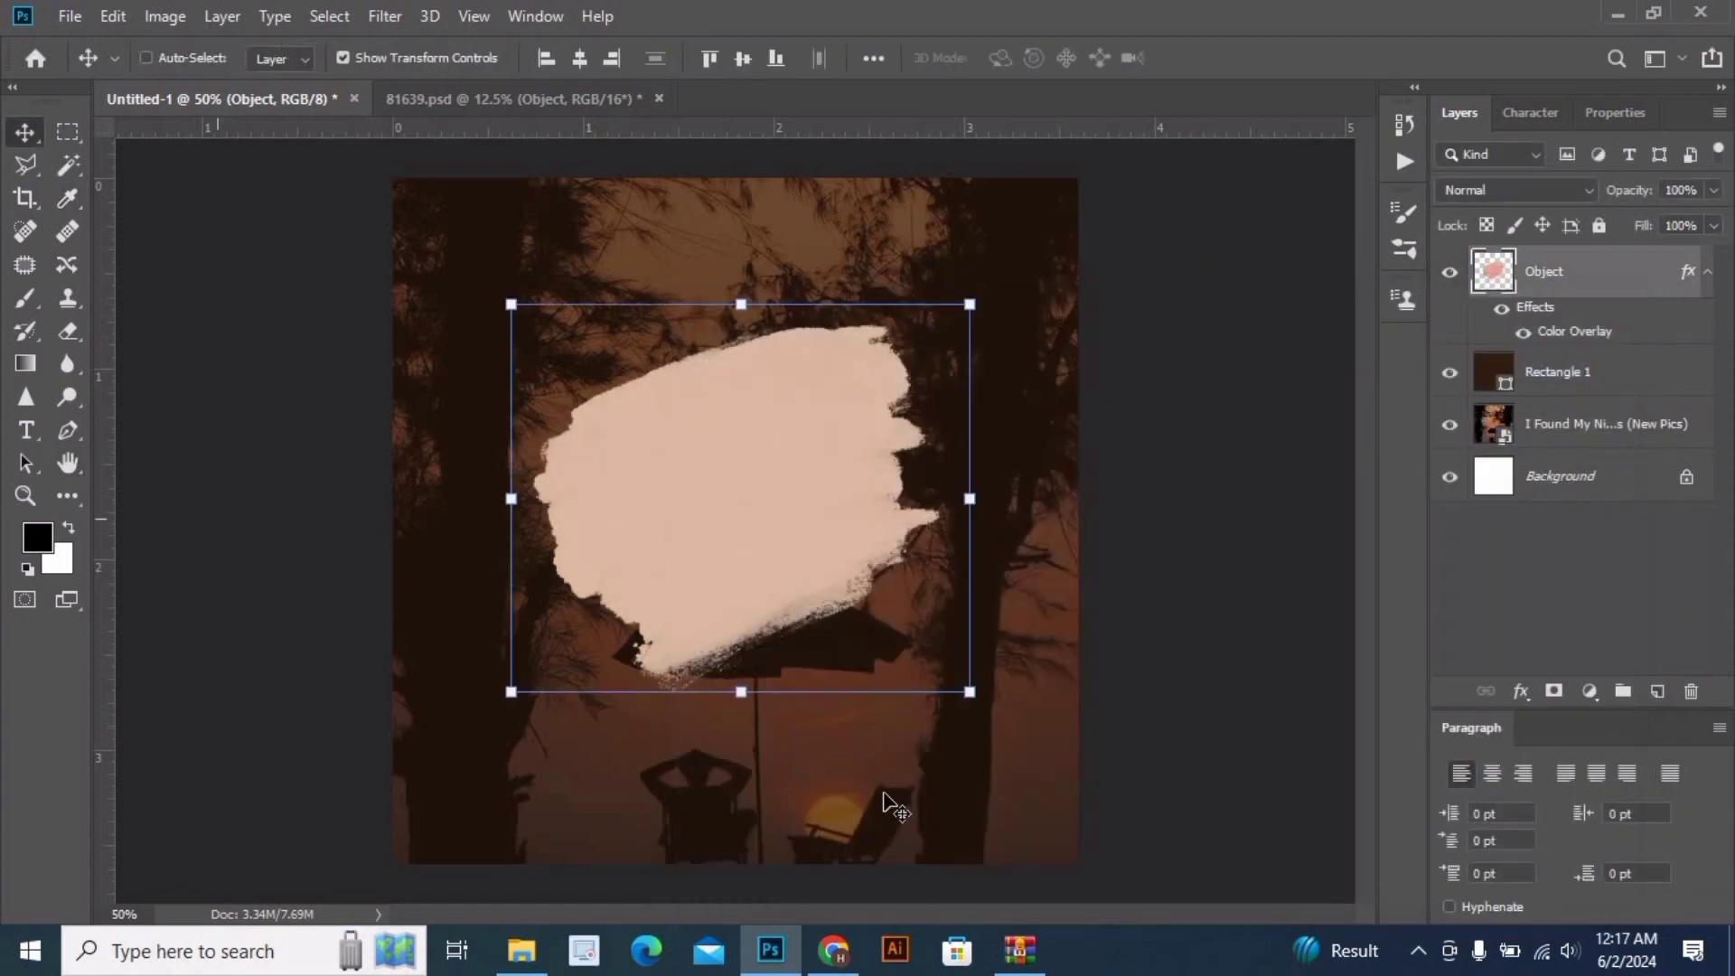
# - Centre the brush stroke vertically on Rectangle 1, aligning to the selection
pyautogui.click(1552, 383)
pyautogui.click(874, 58)
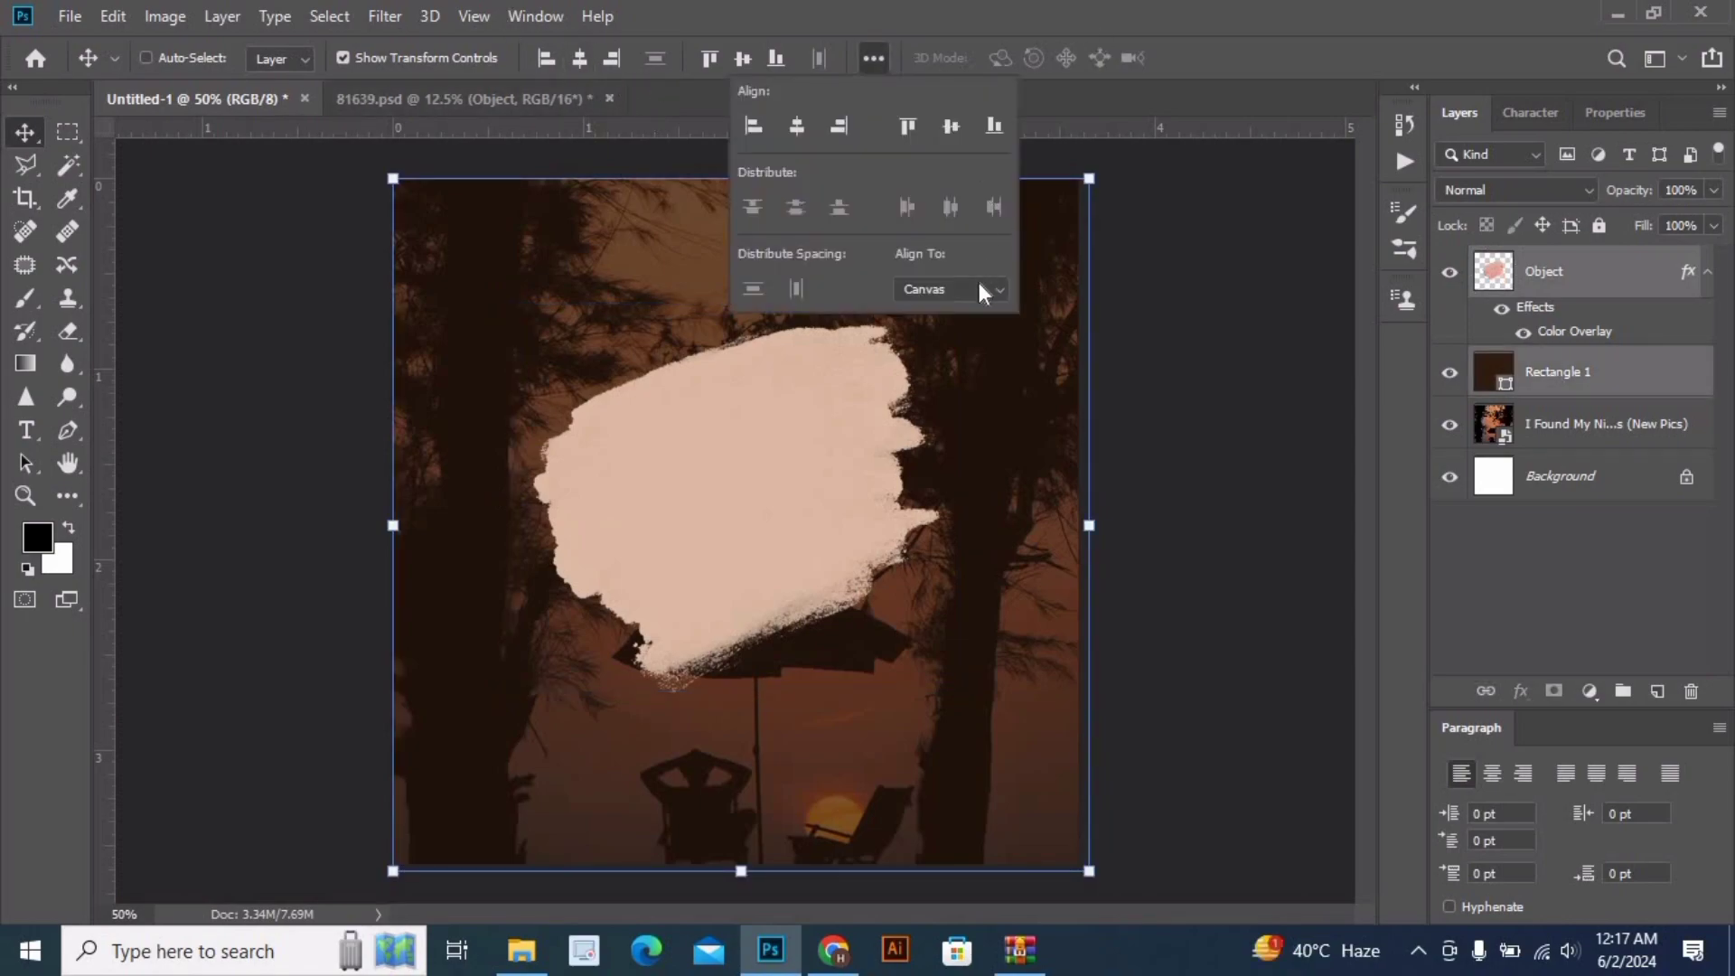
pyautogui.click(980, 287)
pyautogui.click(743, 58)
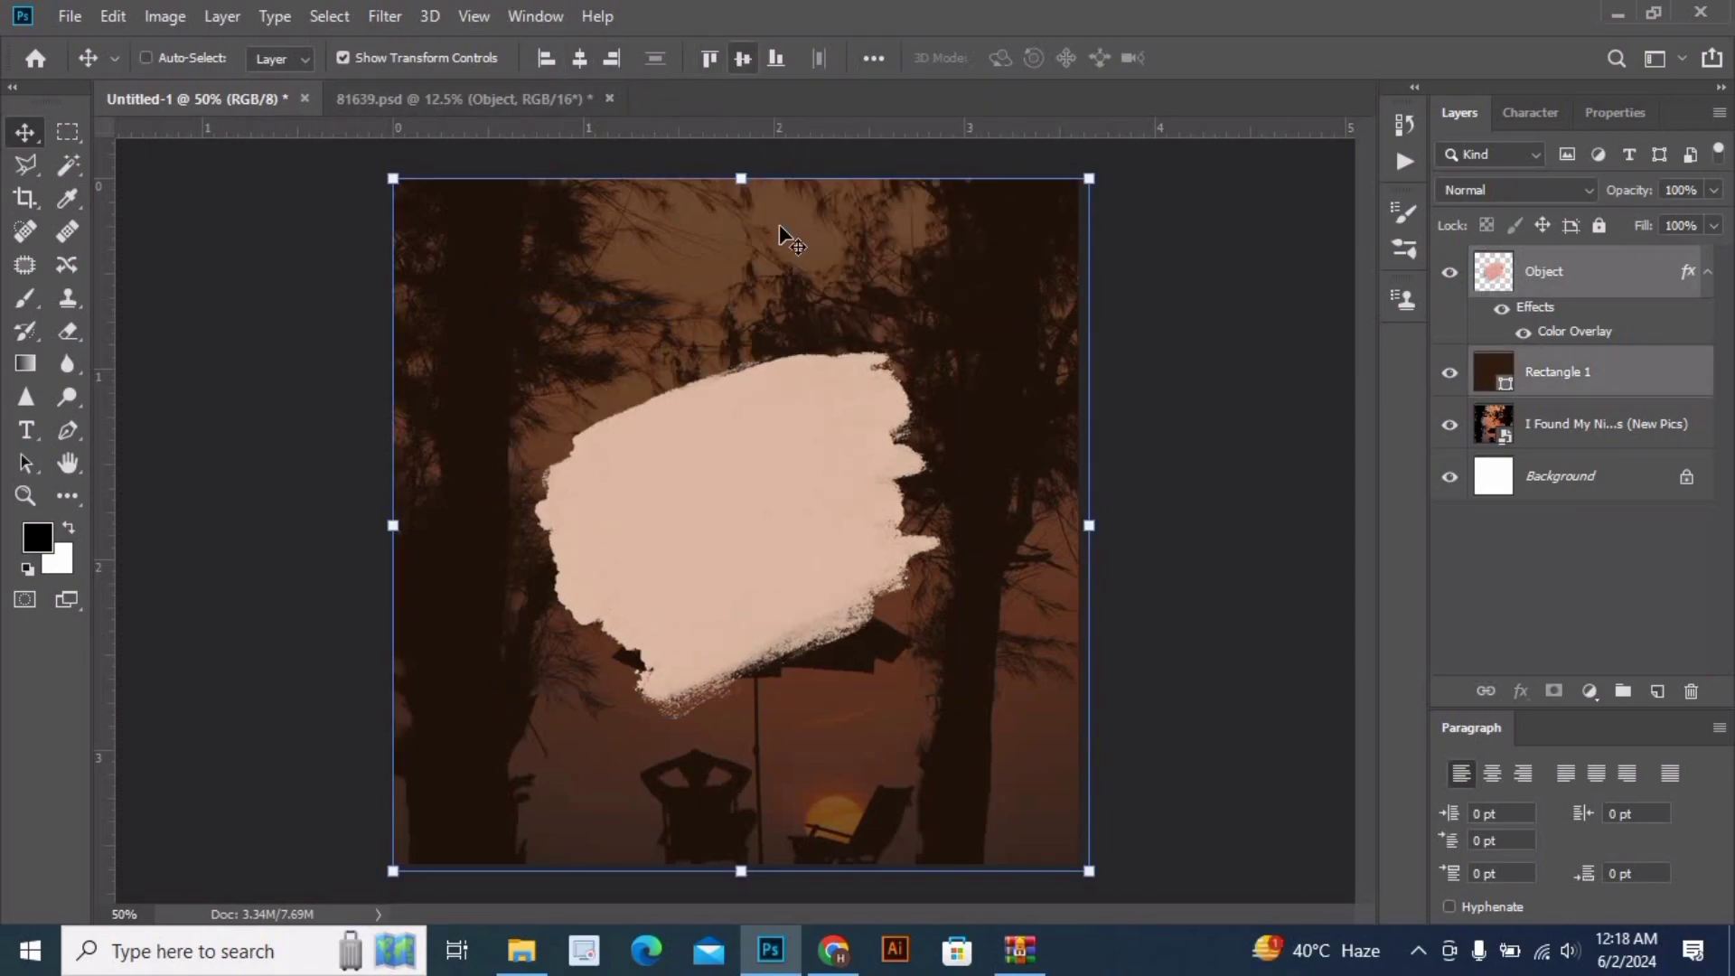
# - Transform the brush stroke wider and flatter, then re-centre it on the rectangle
pyautogui.click(1577, 285)
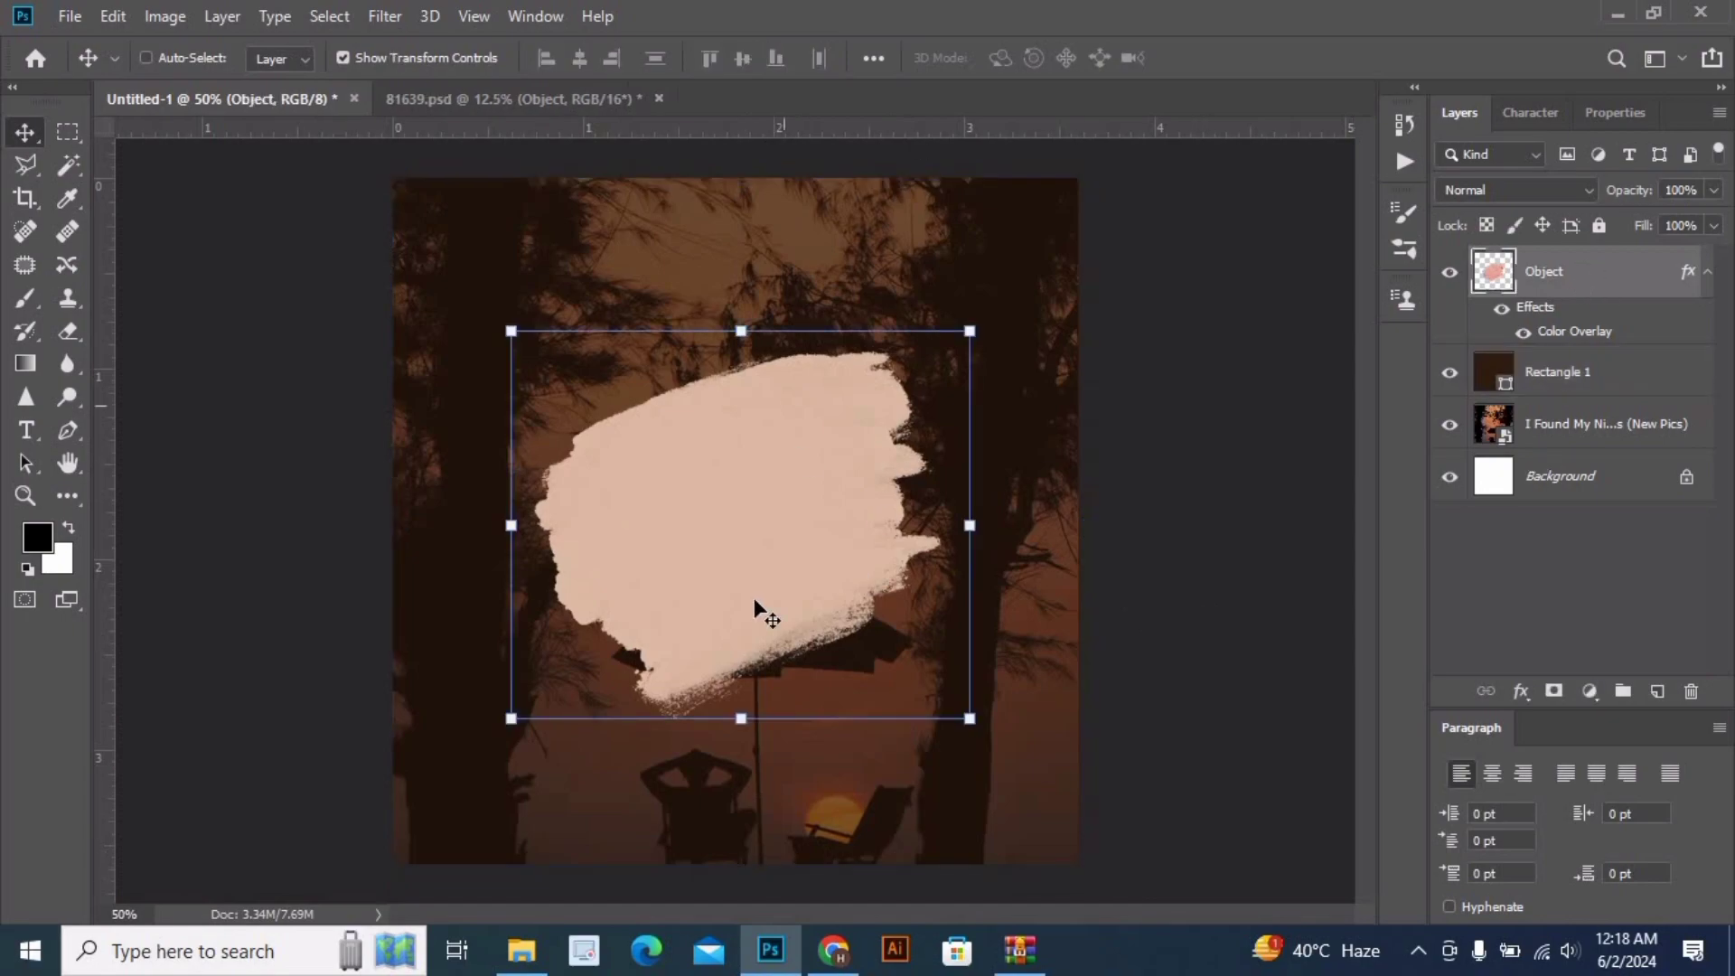
pyautogui.moveTo(969, 527); pyautogui.dragTo(1052, 527)
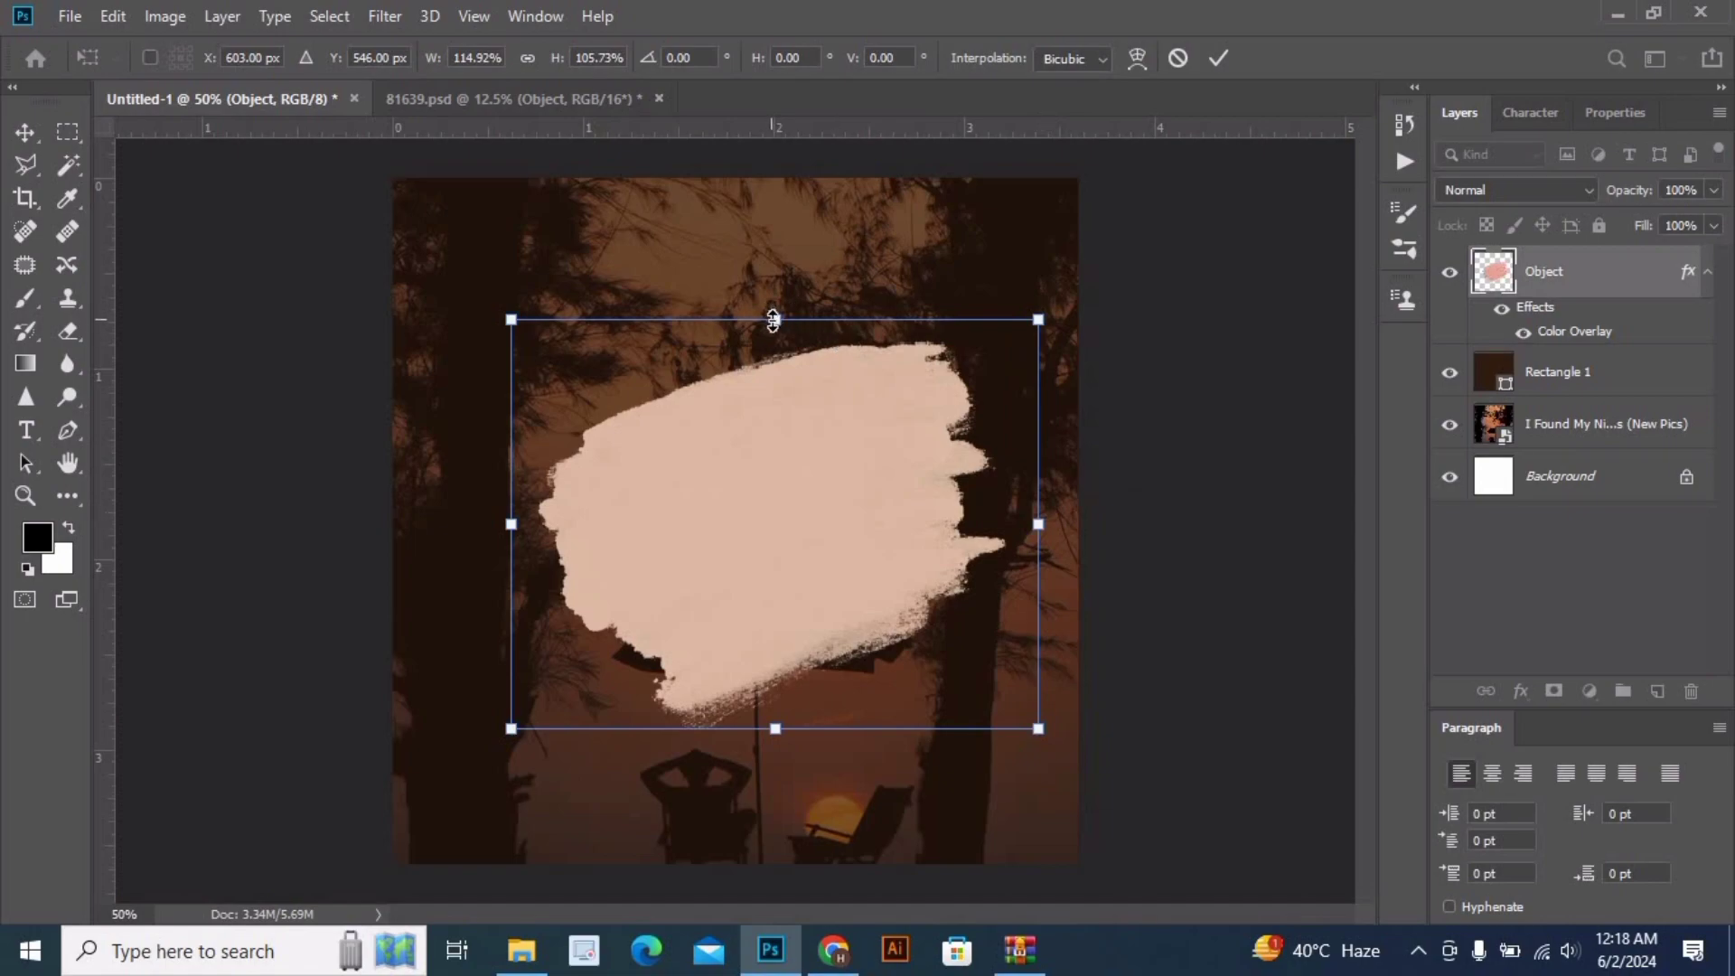
pyautogui.moveTo(773, 320); pyautogui.dragTo(775, 384)
pyautogui.moveTo(763, 566); pyautogui.dragTo(747, 547)
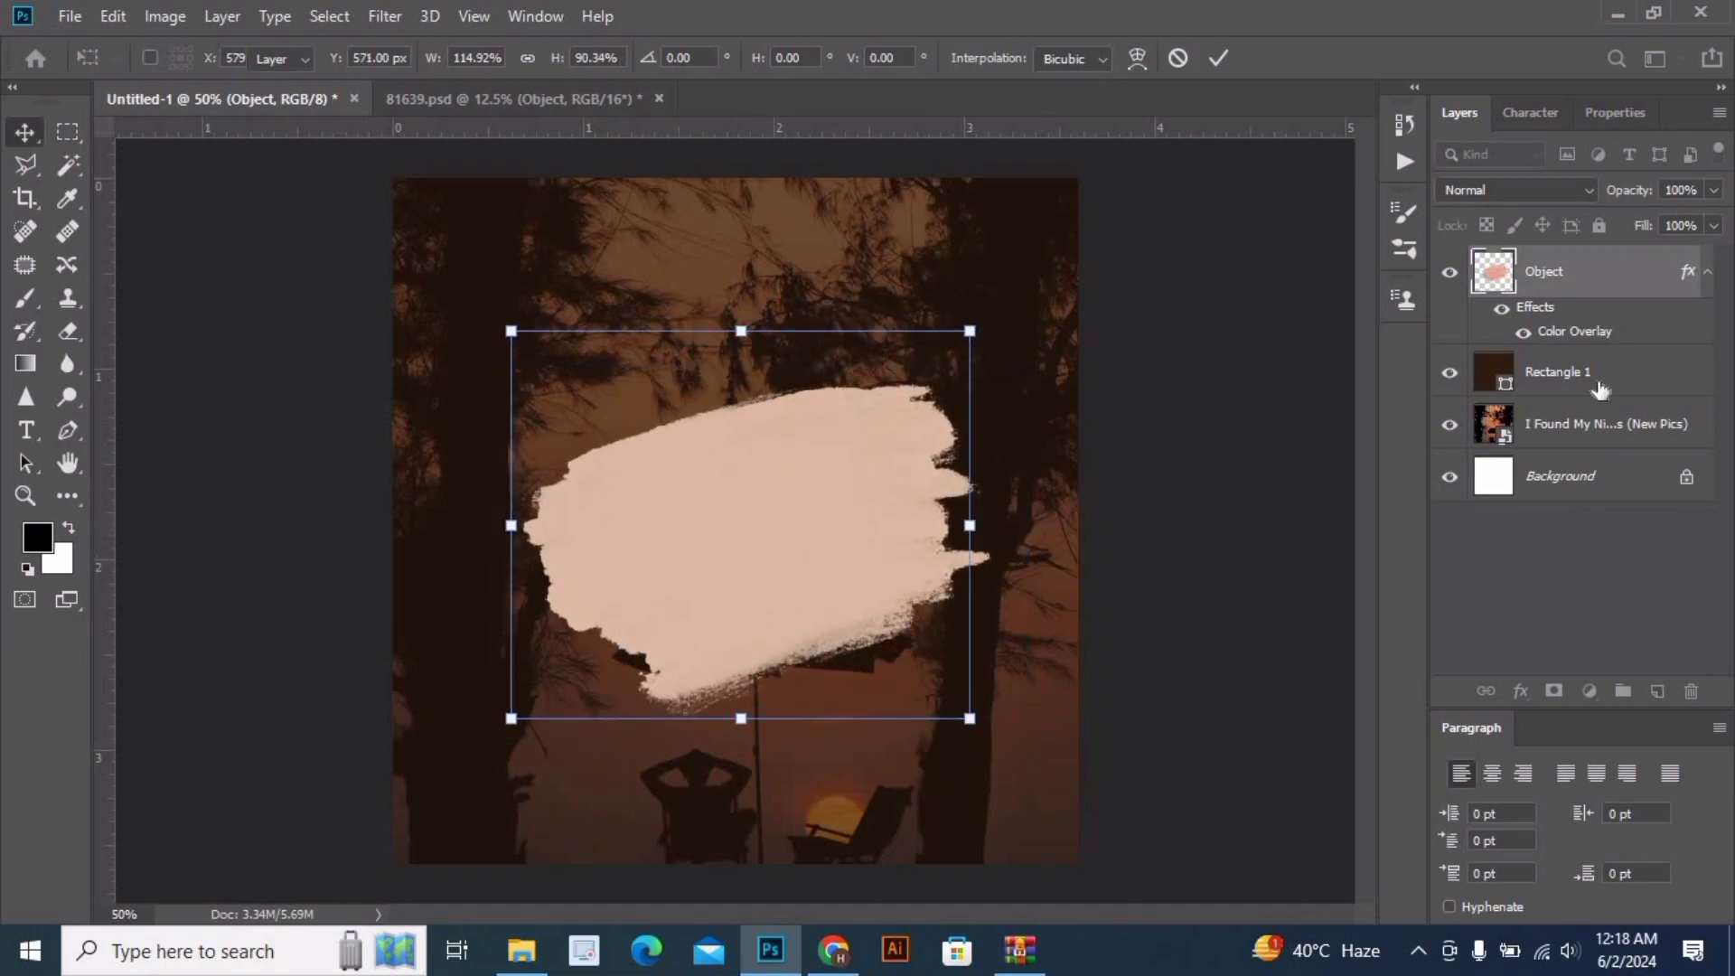
pyautogui.keyDown('shift'); pyautogui.click(1598, 389); pyautogui.keyUp('shift')
pyautogui.click(581, 58)
pyautogui.click(742, 58)
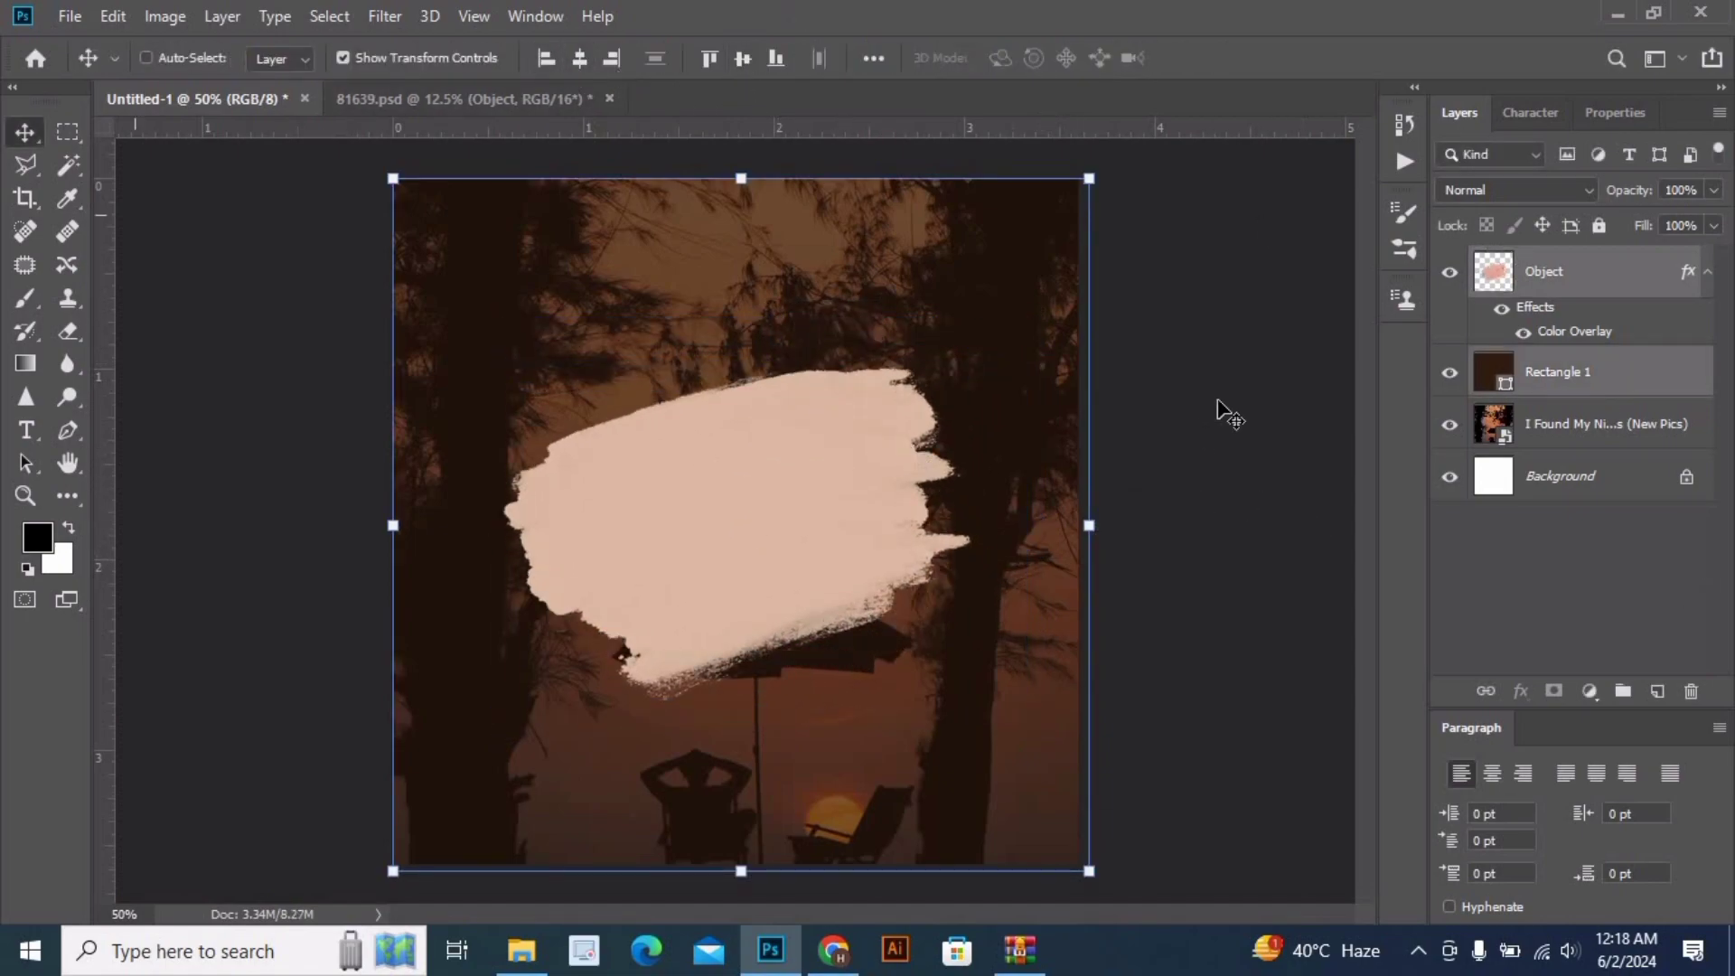
pyautogui.click(1511, 298)
# - Paste the quote text, centre-align its lines, and scale it onto the brush stroke's middle
pyautogui.hotkey('ctrl', 'v')
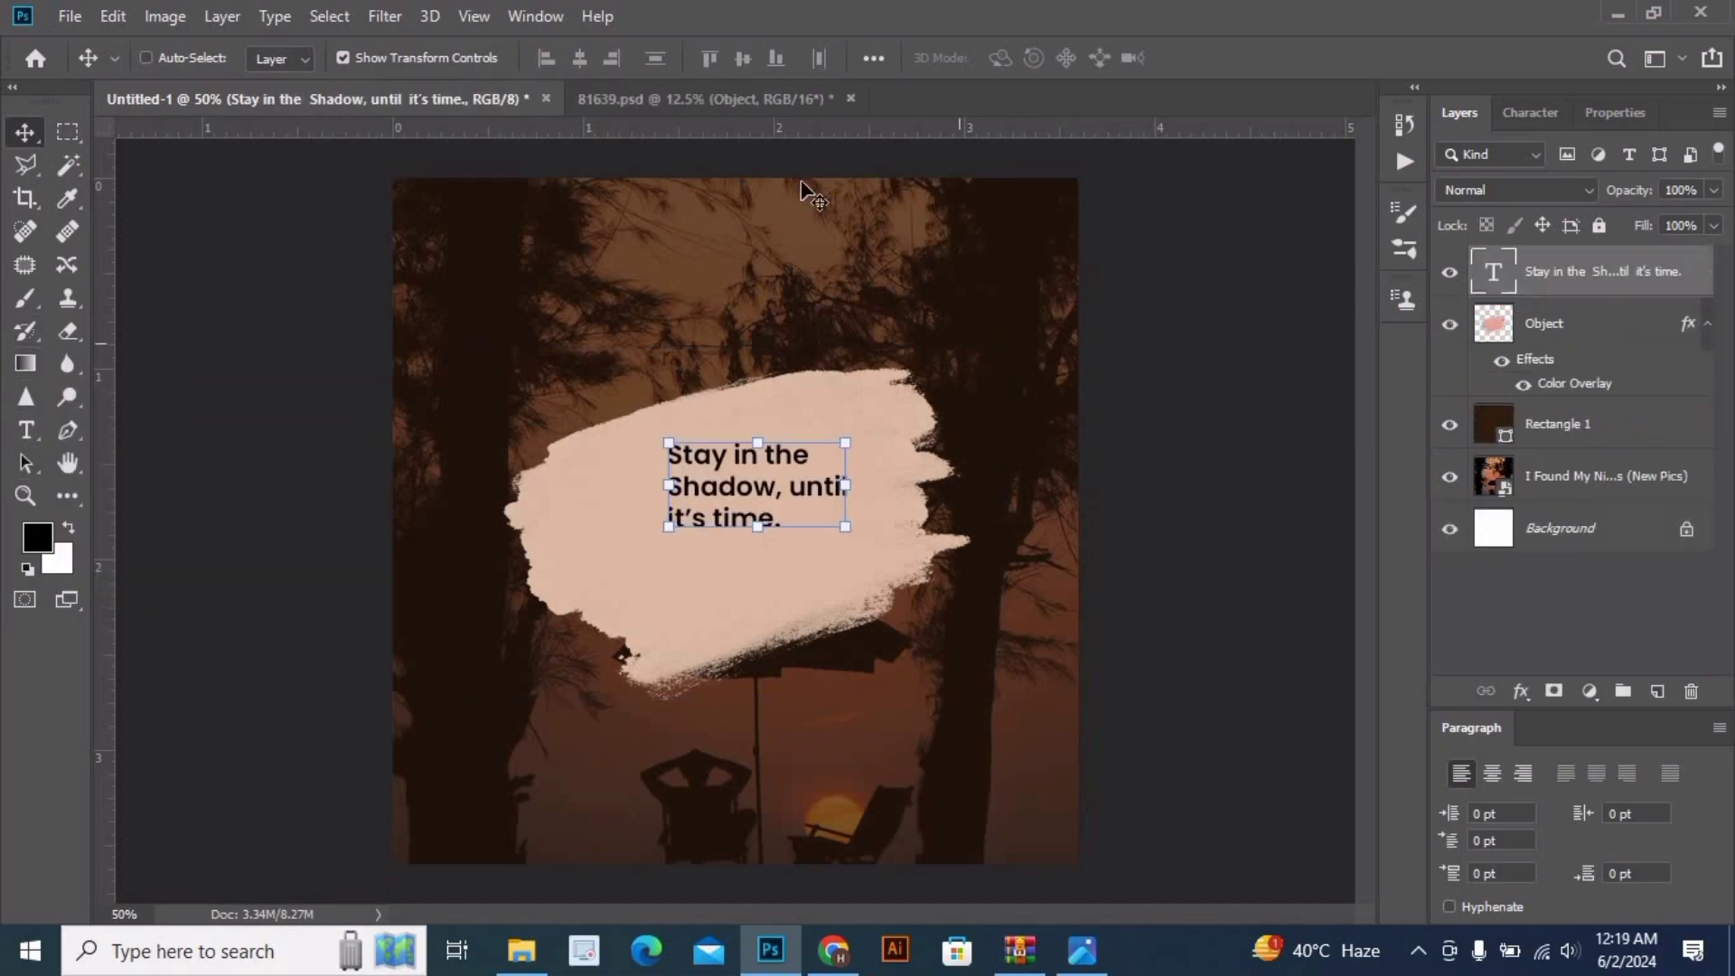
pyautogui.click(1530, 113)
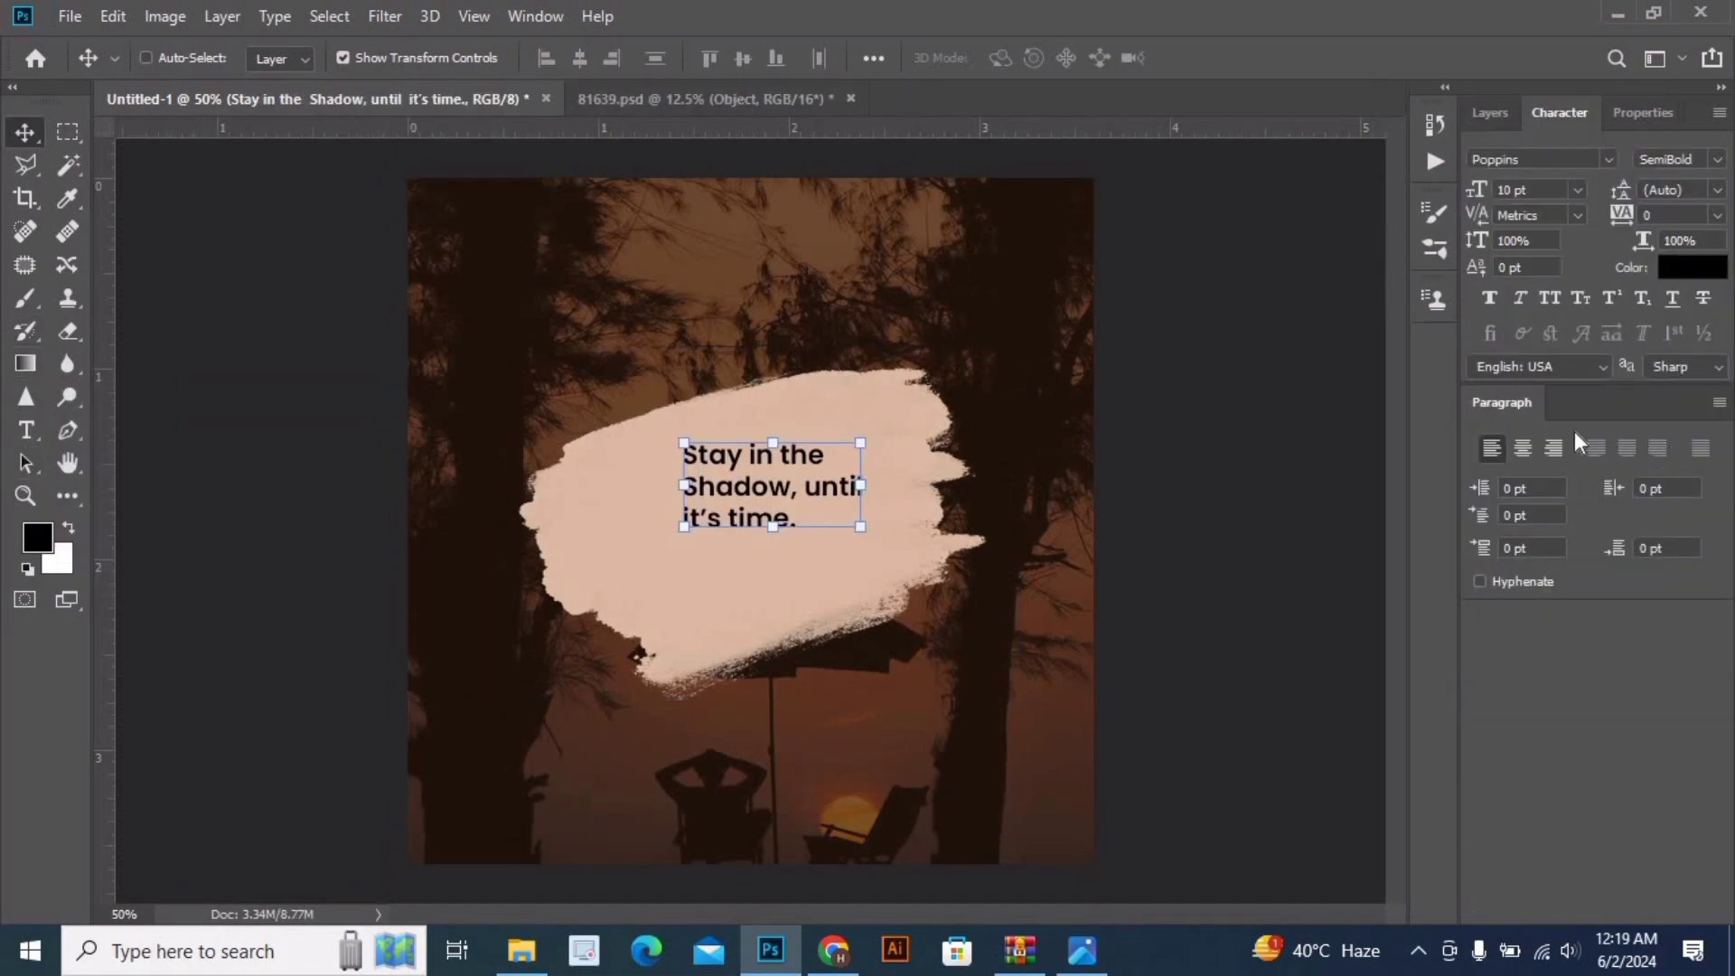
pyautogui.click(1523, 448)
pyautogui.moveTo(673, 506); pyautogui.dragTo(723, 508)
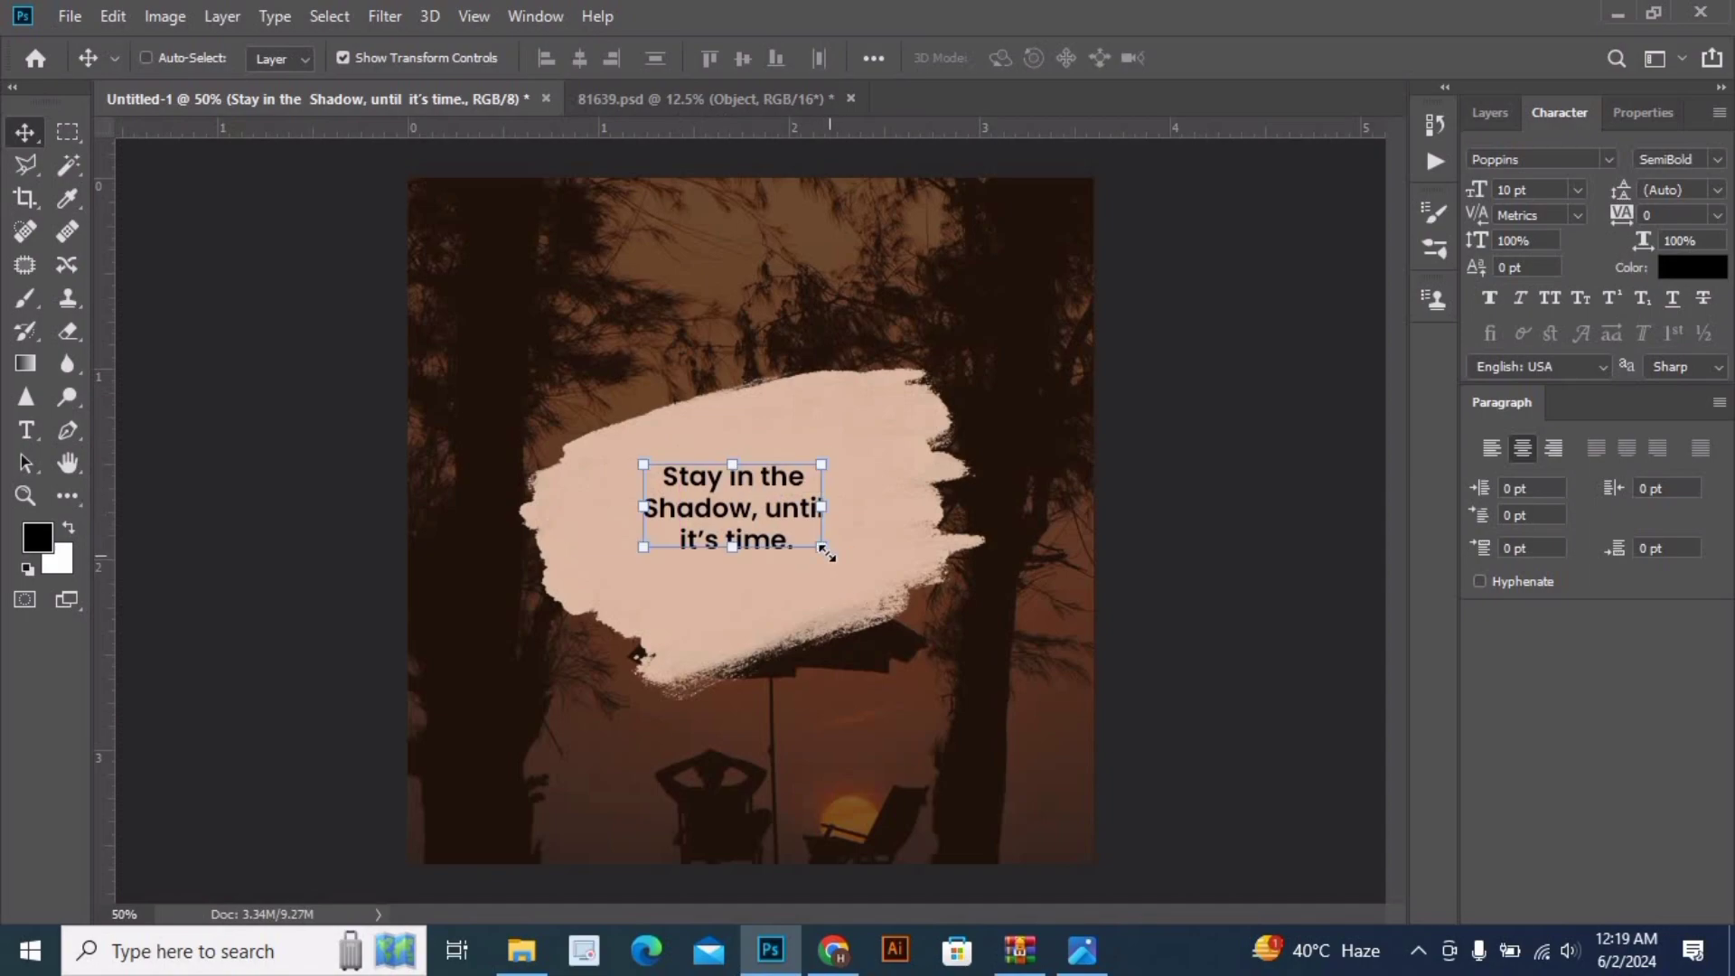
pyautogui.hotkey('ctrl', 't')
pyautogui.moveTo(840, 568)
pyautogui.mouseDown()
pyautogui.moveTo(967, 662)
pyautogui.moveTo(918, 636)
pyautogui.mouseUp()
pyautogui.moveTo(795, 542); pyautogui.dragTo(764, 521)
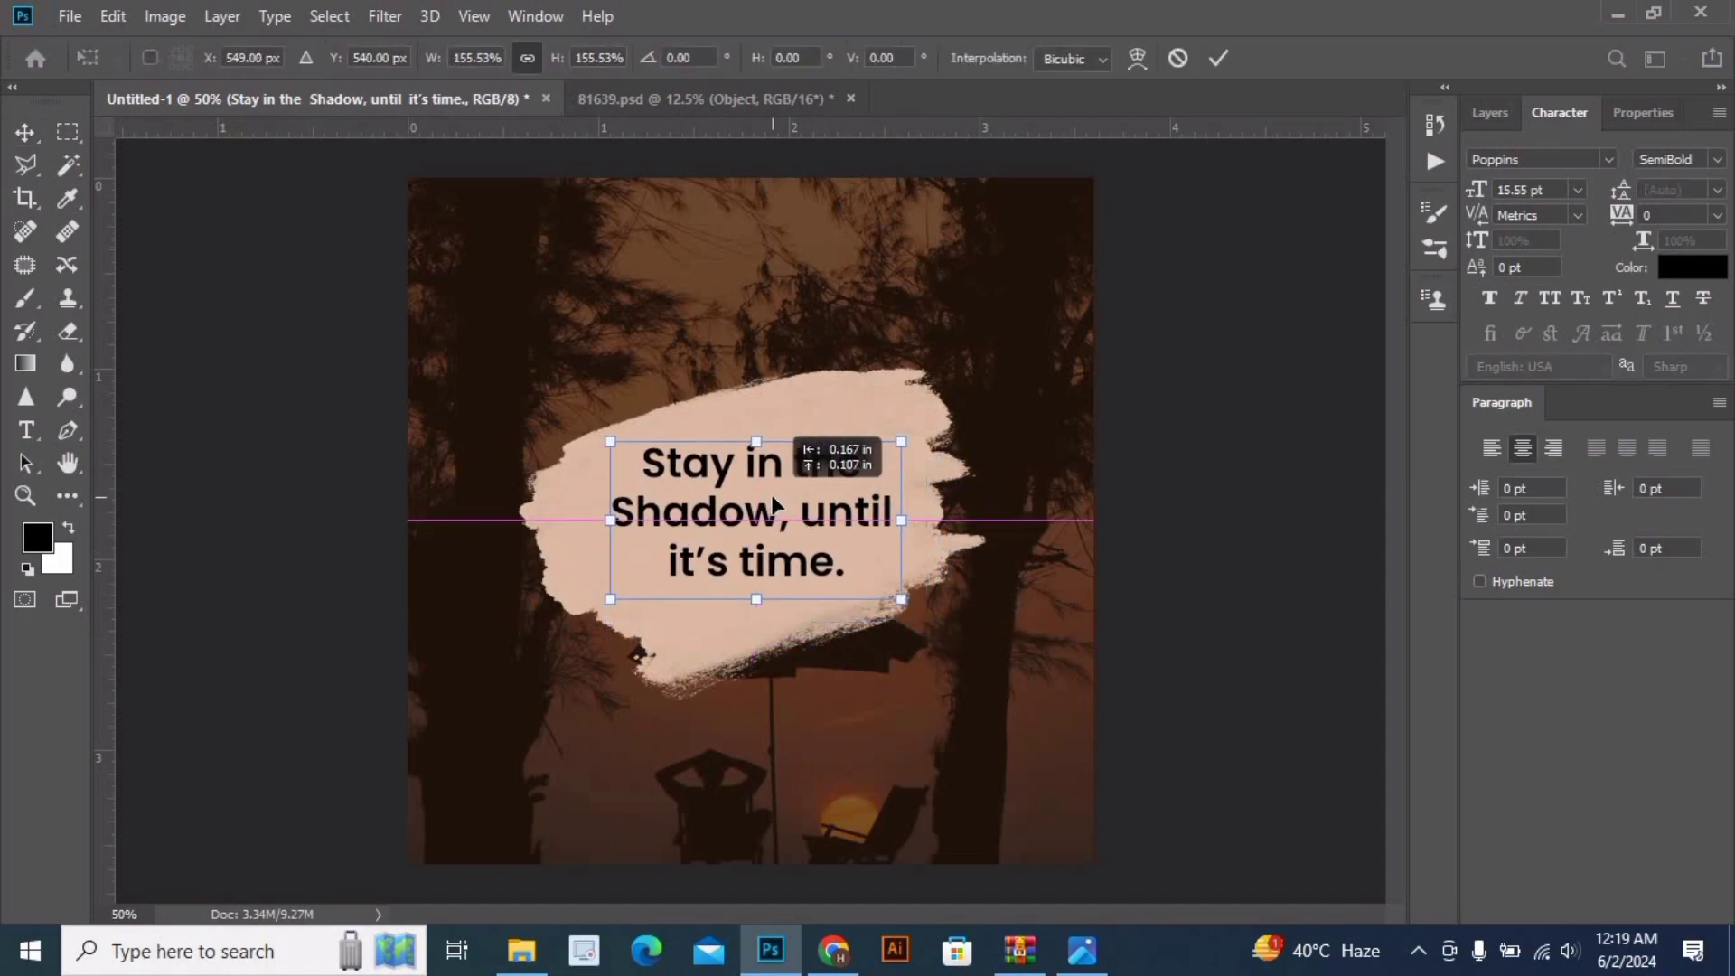
# - Set the quote in ELEGANT TYPEWRITER Bold at 17.55 pt
pyautogui.click(1607, 158)
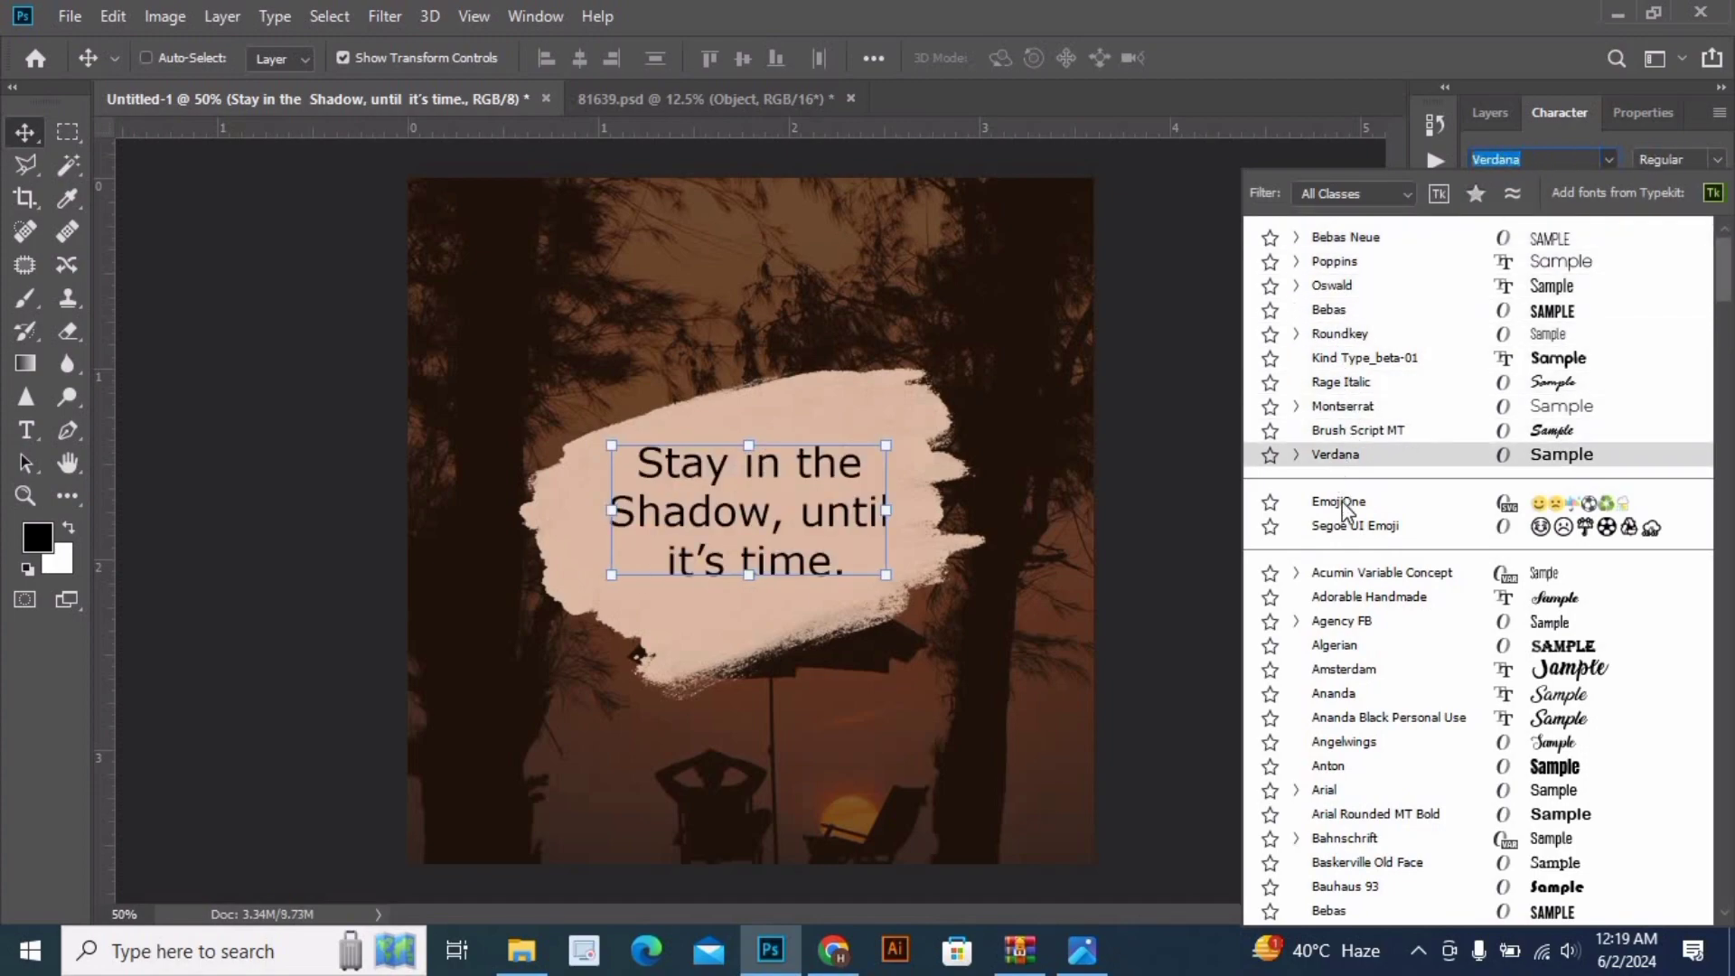
pyautogui.scroll(-1, 1325, 611)
pyautogui.scroll(-3, 1329, 632)
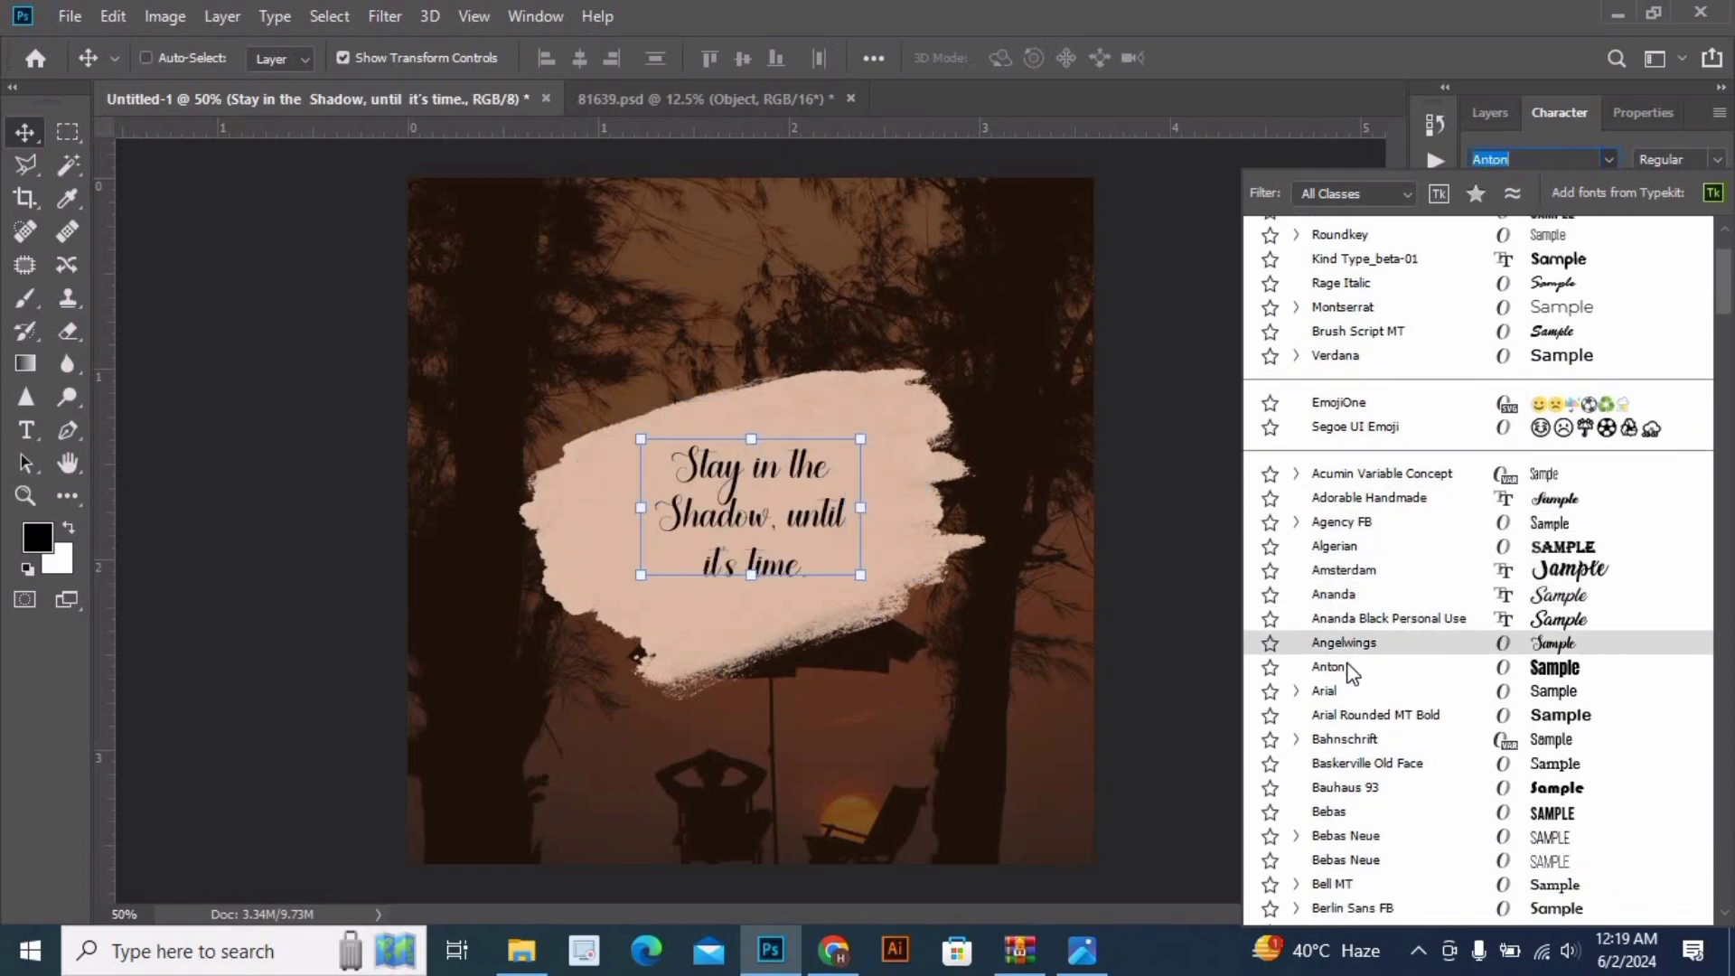
pyautogui.scroll(-1, 1346, 687)
pyautogui.press('Escape')
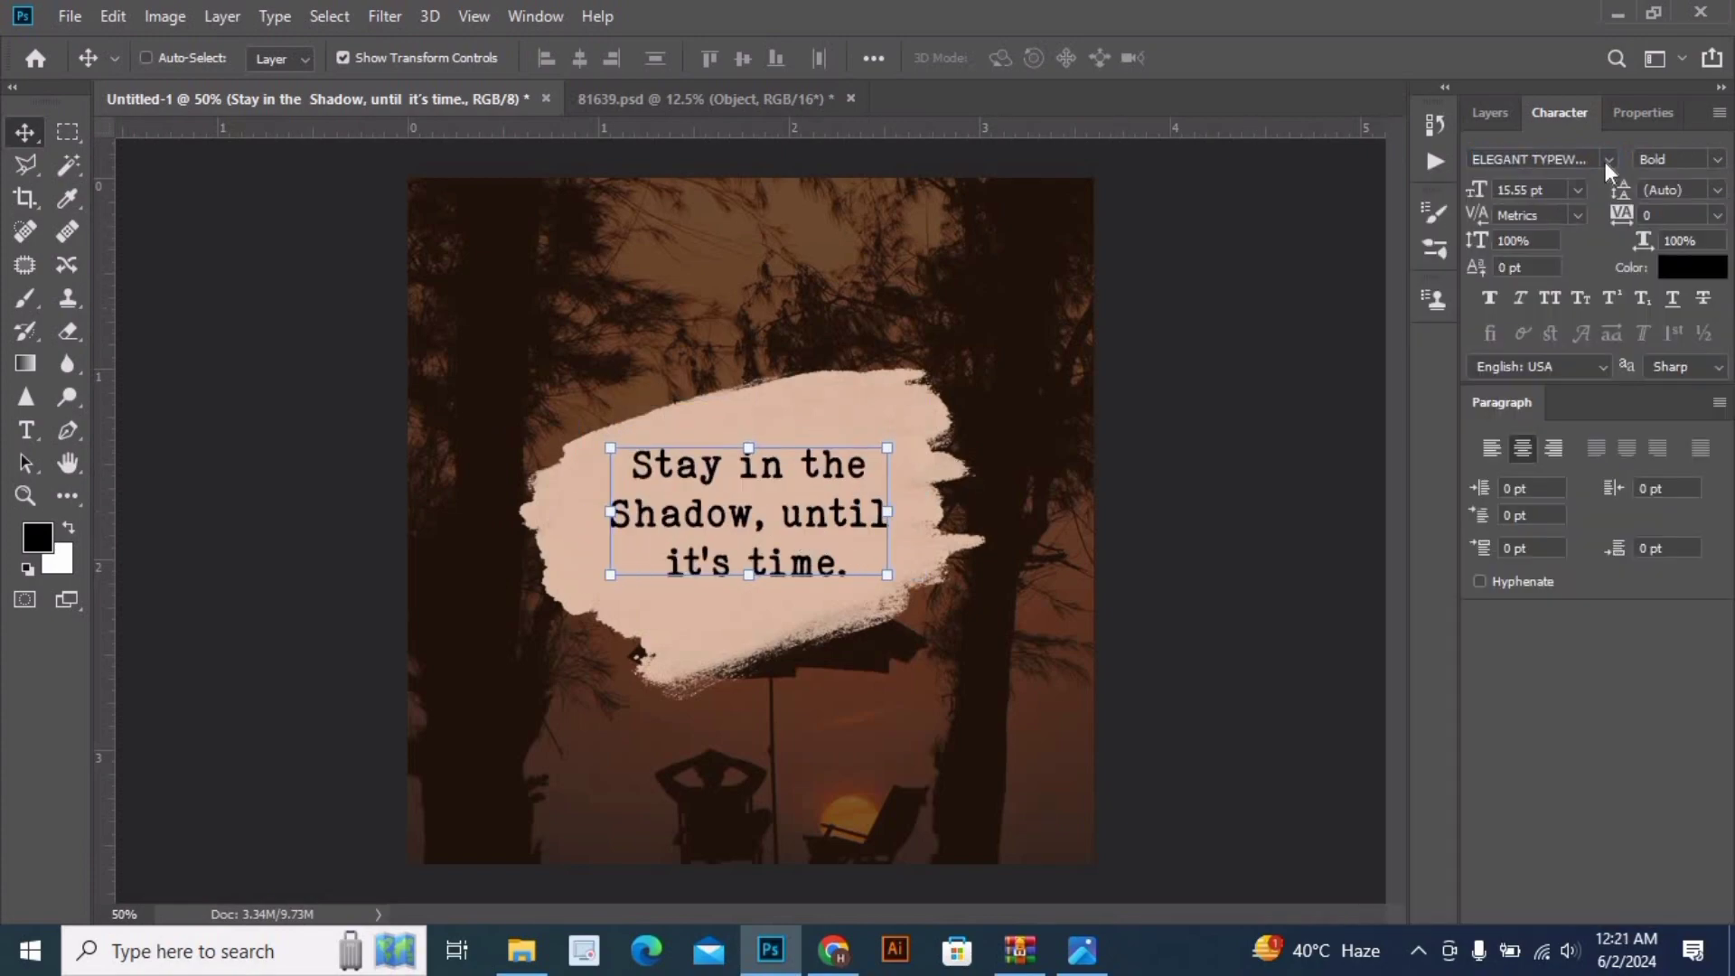
pyautogui.click(1608, 159)
pyautogui.click(1302, 237)
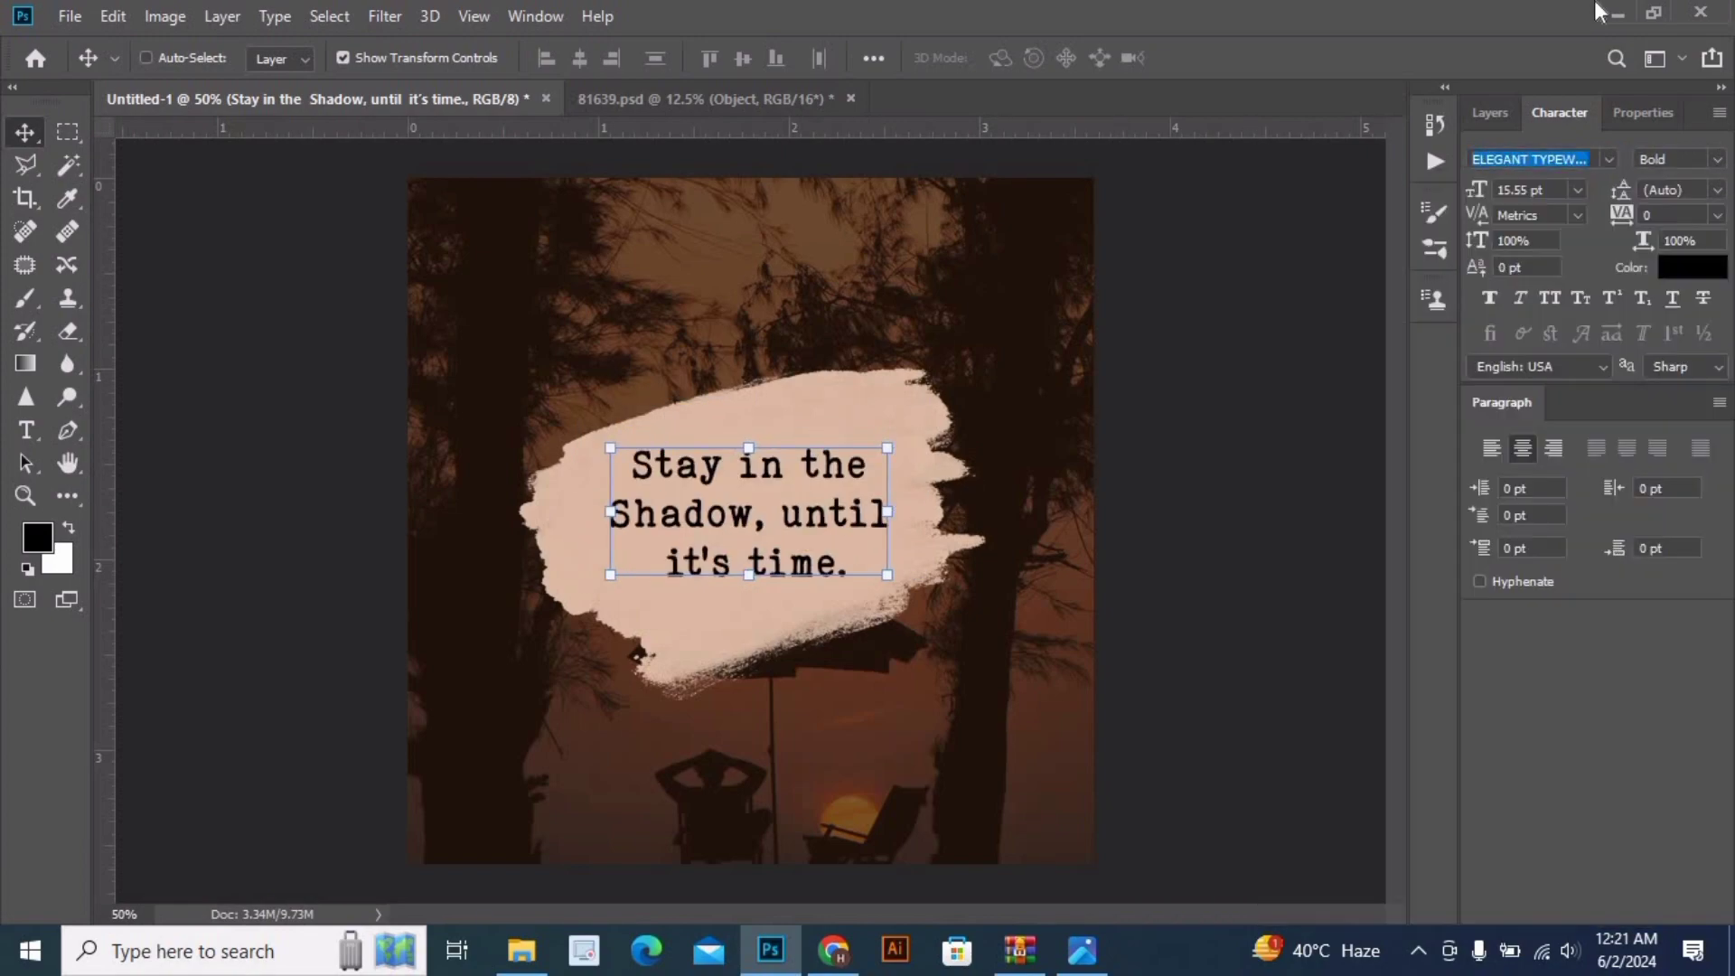
pyautogui.moveTo(1479, 191); pyautogui.dragTo(1519, 192)
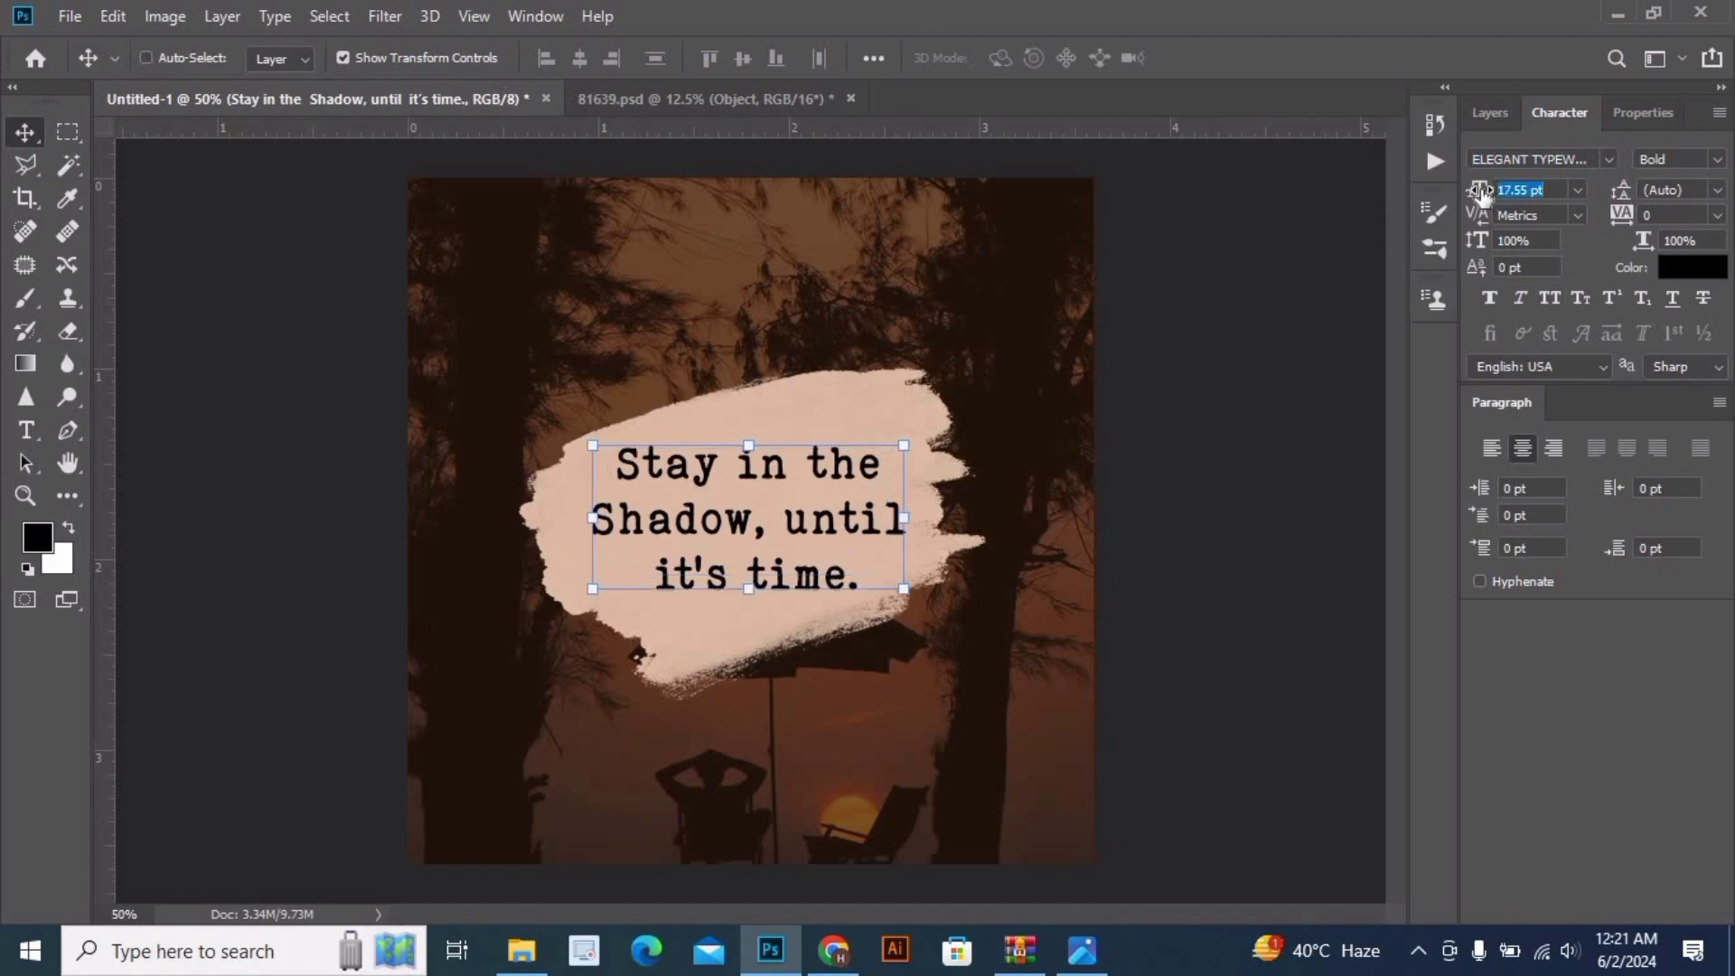
# - Centre the quote horizontally and vertically on the beige brush stroke
pyautogui.click(1490, 113)
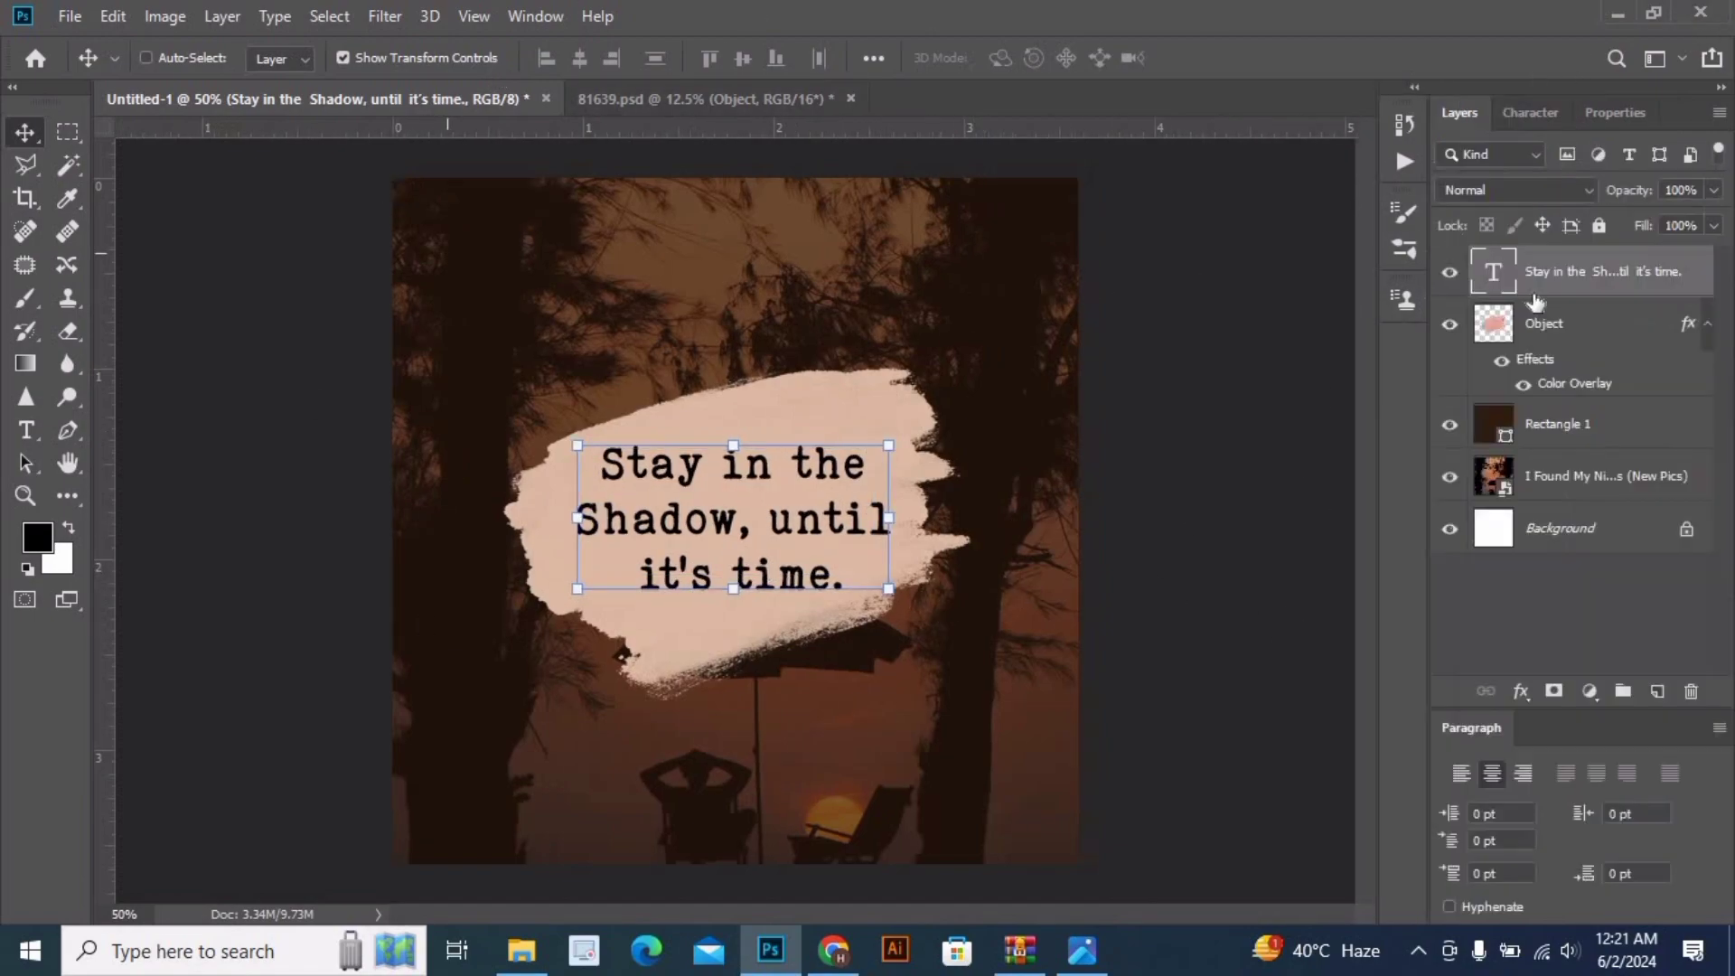
pyautogui.click(1543, 325)
pyautogui.click(580, 63)
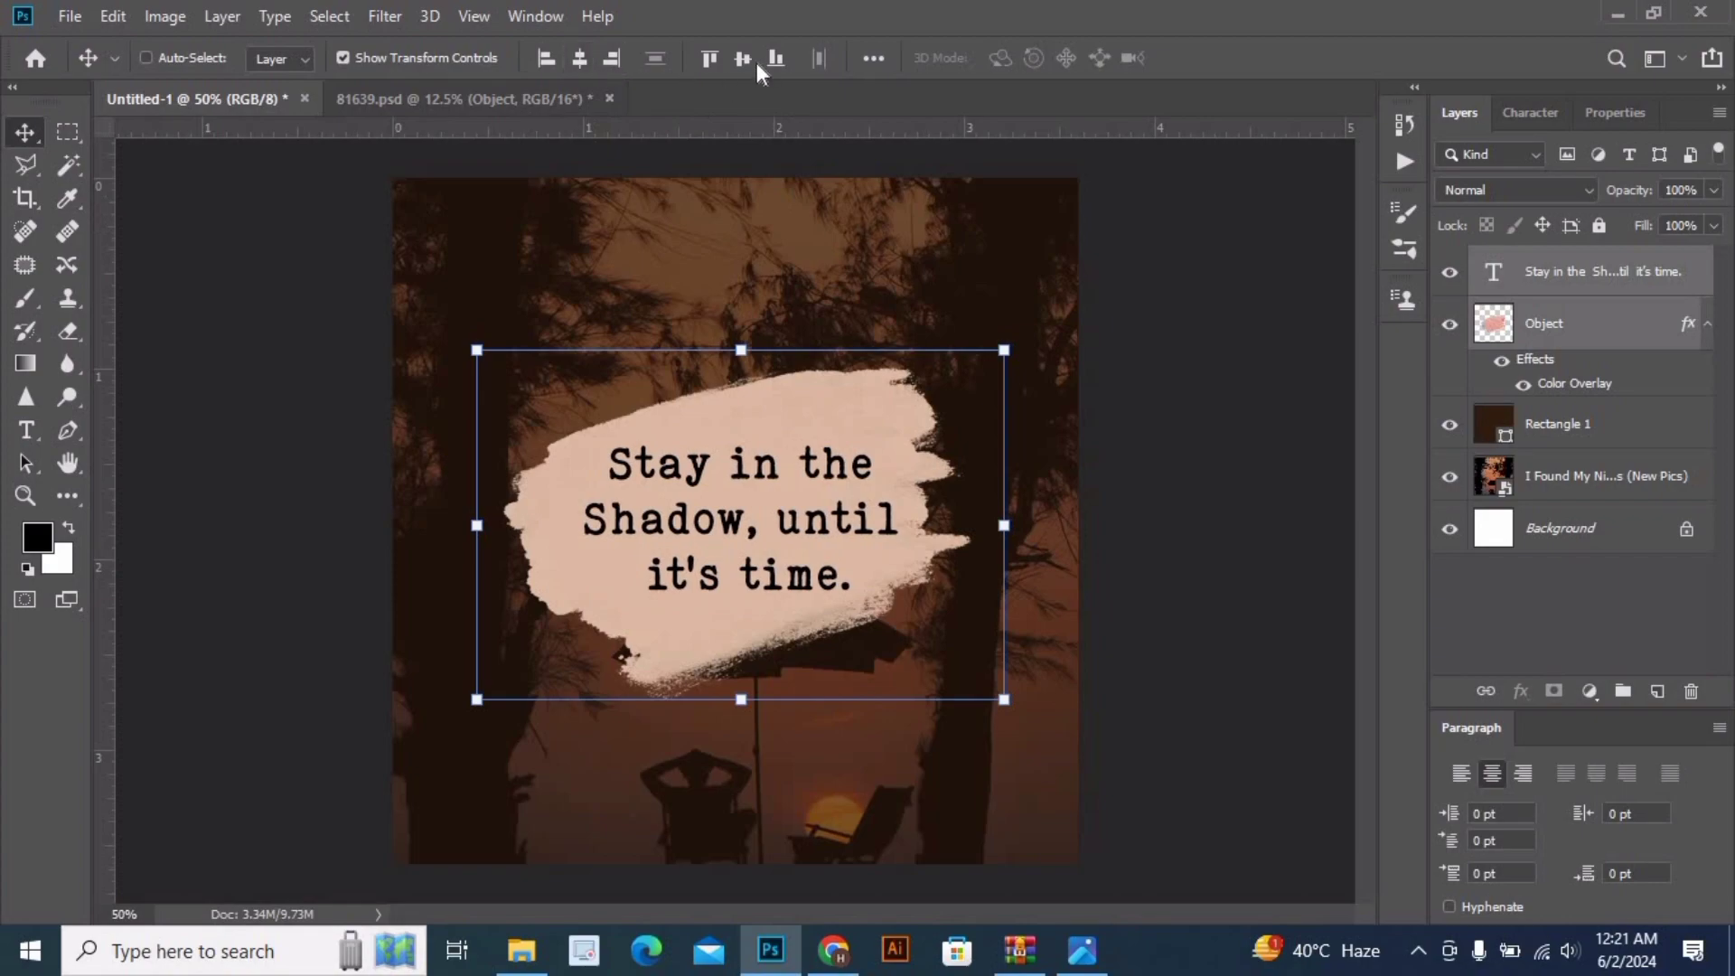
pyautogui.click(743, 58)
# - Scale the quote text up to about 109% and re-centre it on the brush stroke
pyautogui.keyDown('ctrl'); pyautogui.click(687, 474); pyautogui.keyUp('ctrl')
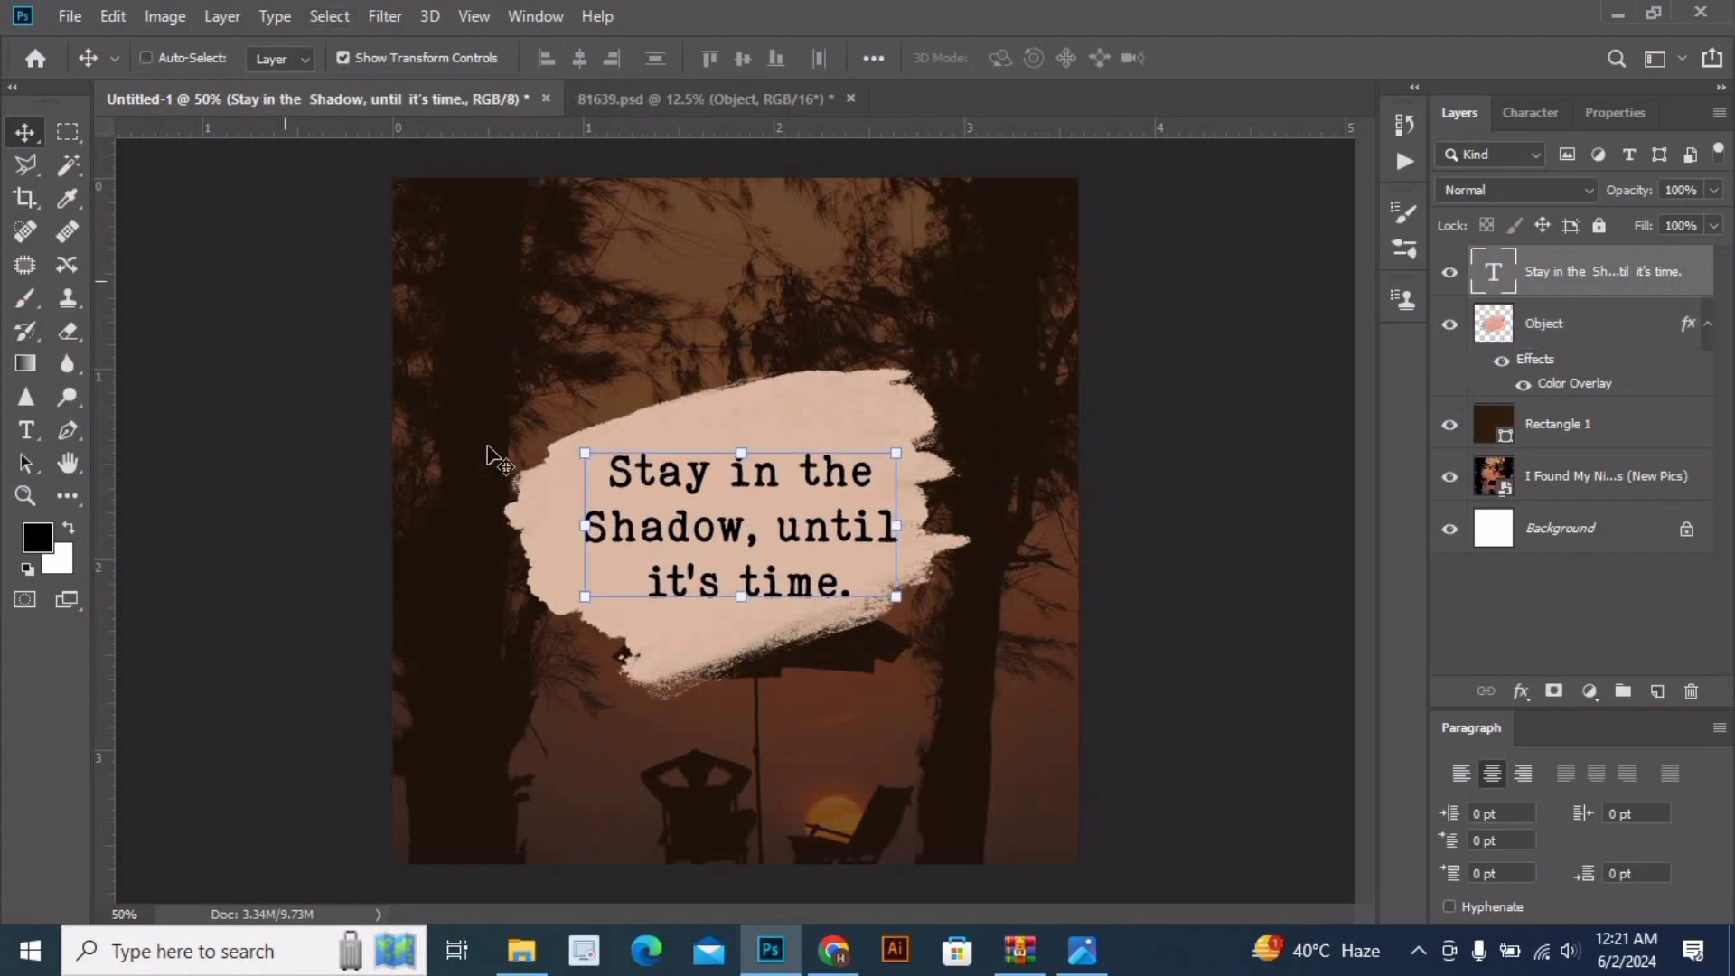
pyautogui.moveTo(579, 454); pyautogui.dragTo(550, 431)
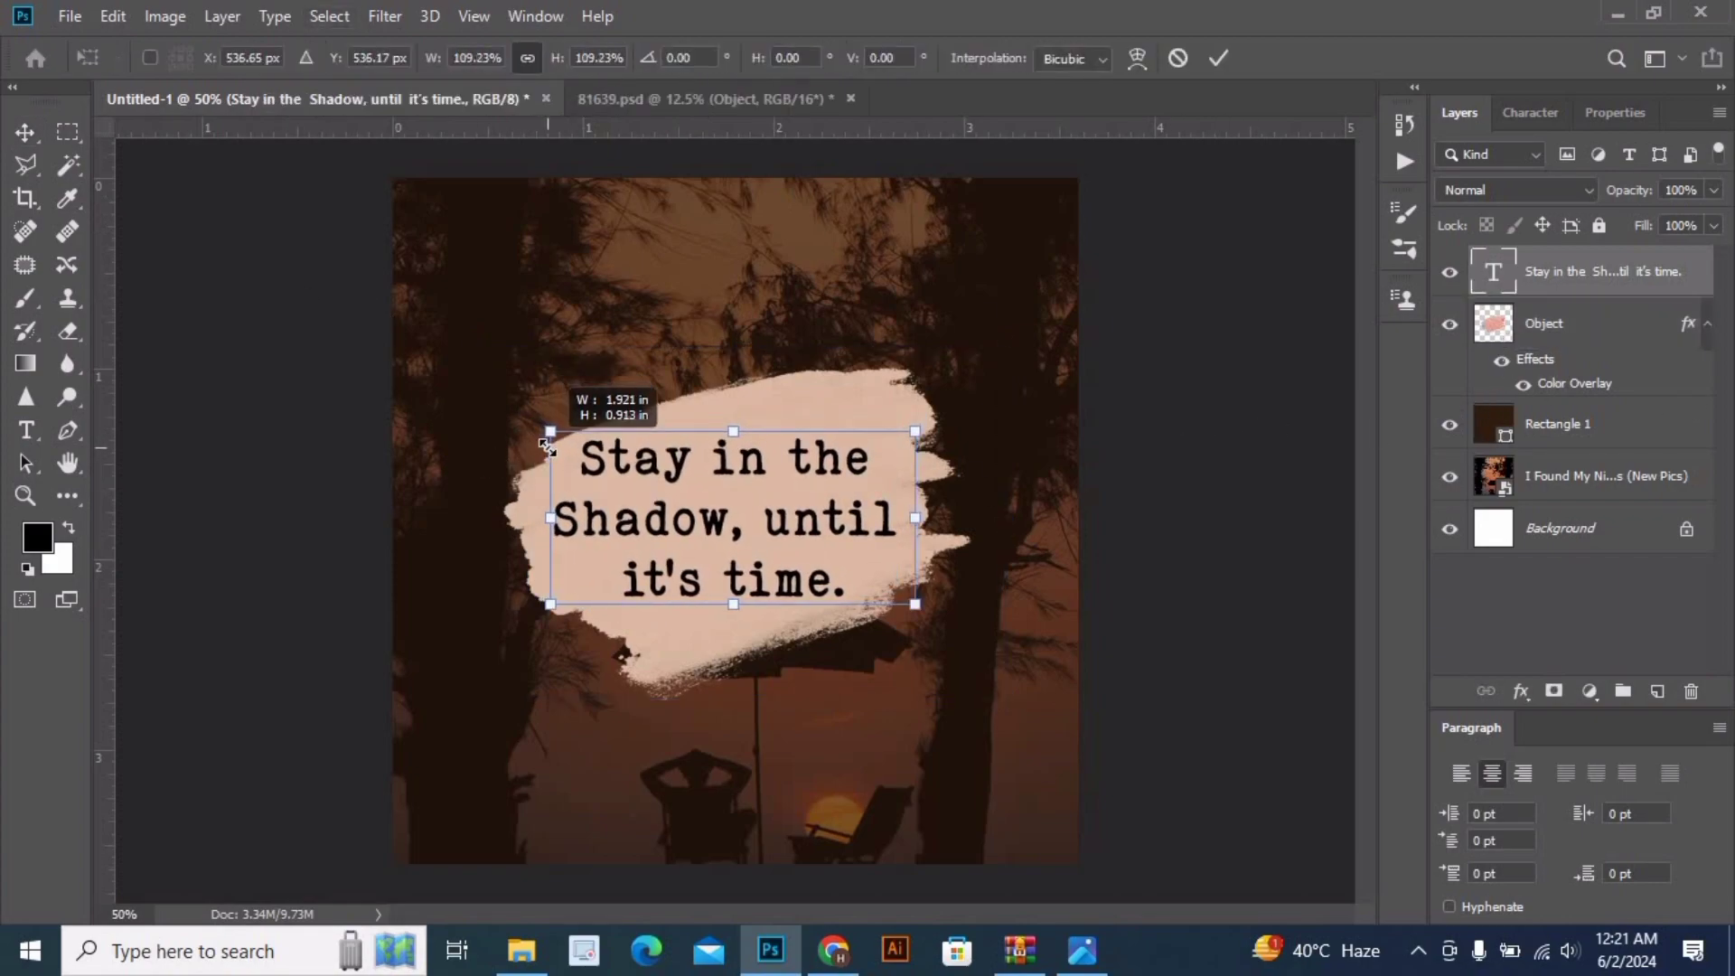
pyautogui.keyDown('ctrl'); pyautogui.click(1627, 339); pyautogui.keyUp('ctrl')
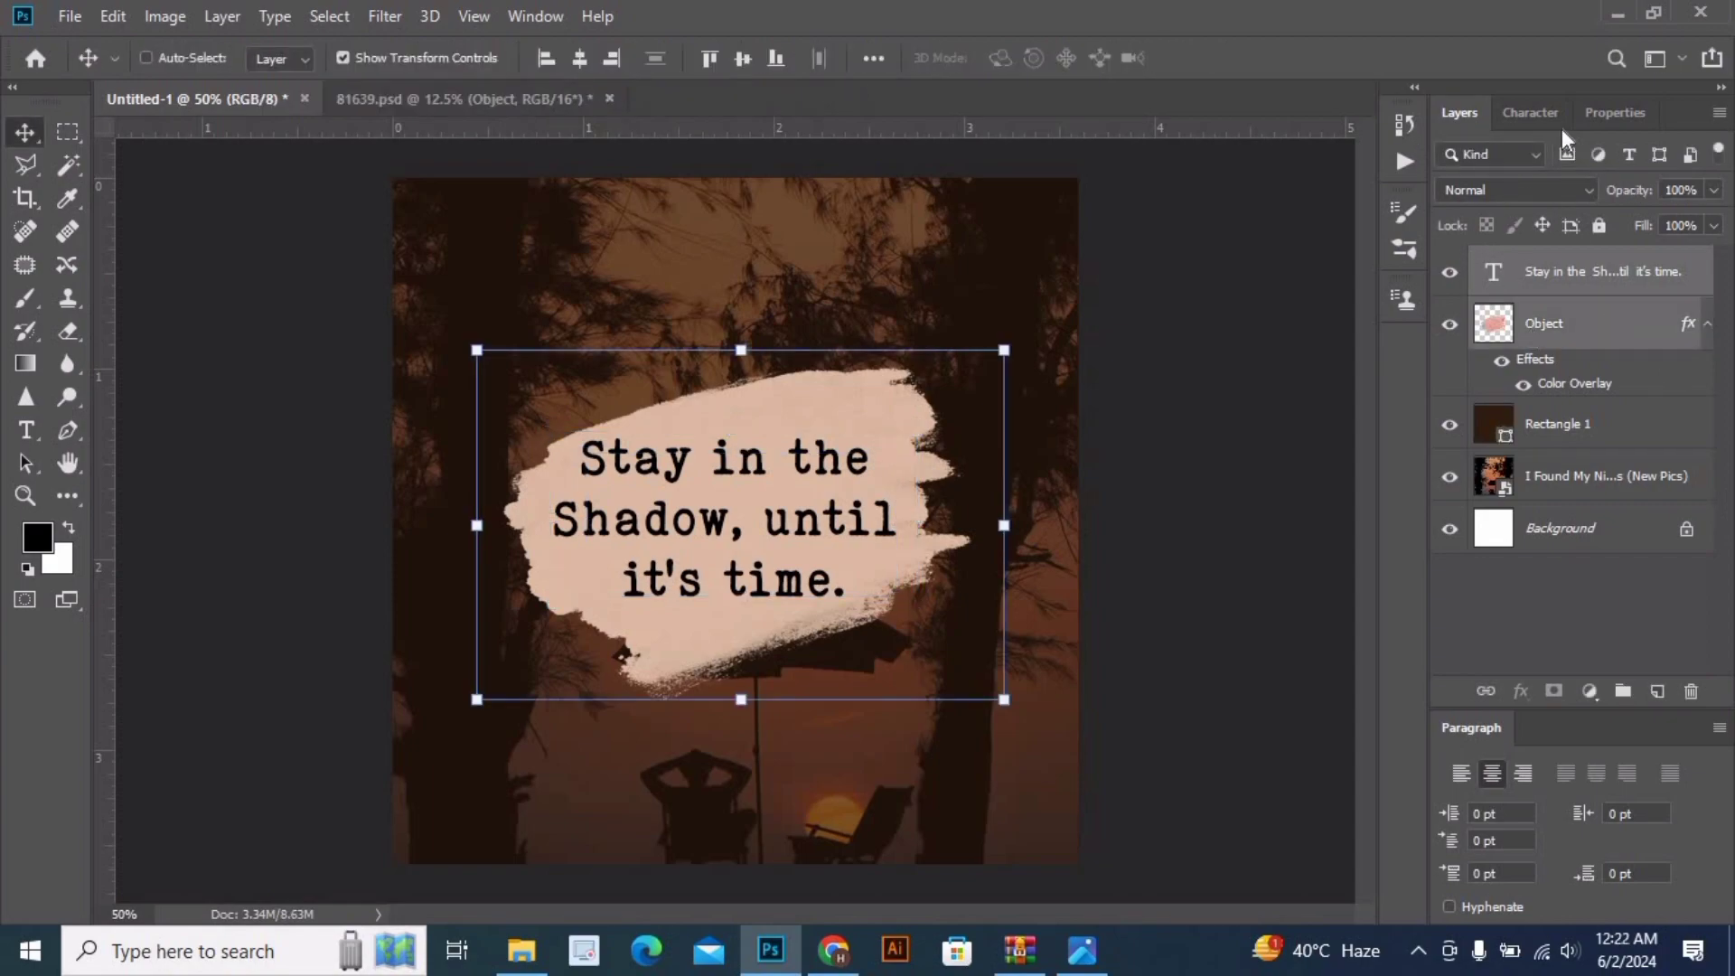
pyautogui.click(612, 58)
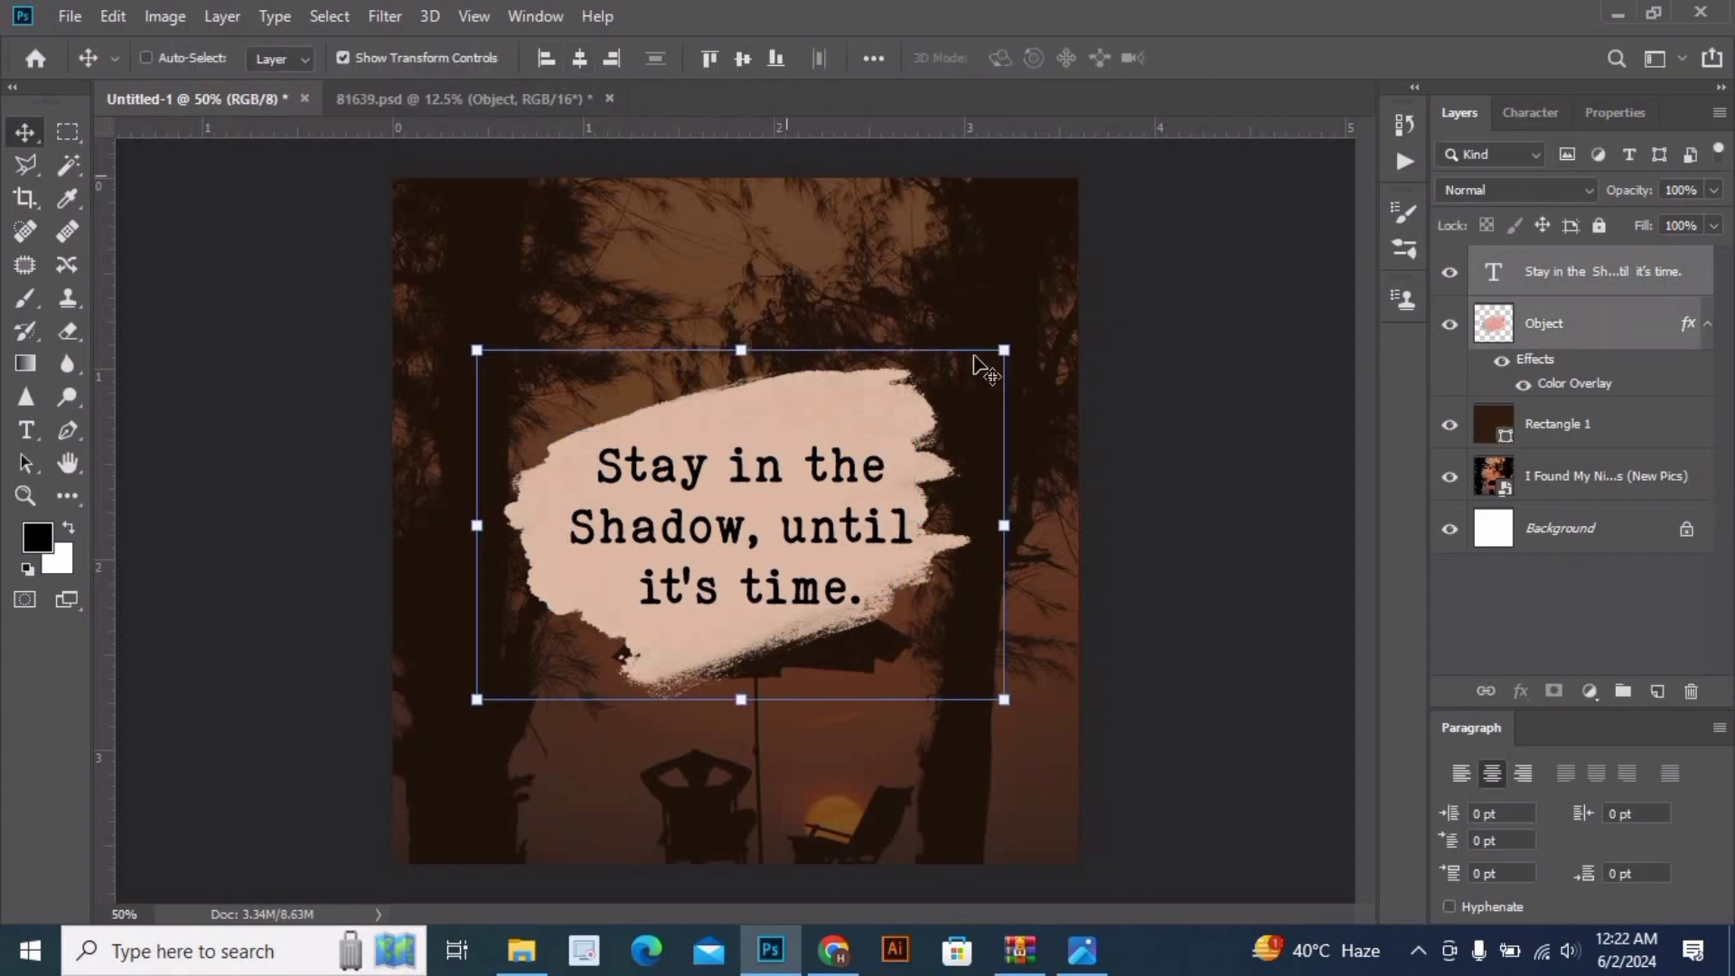
pyautogui.click(580, 58)
pyautogui.hotkey('alt', 'Tab')
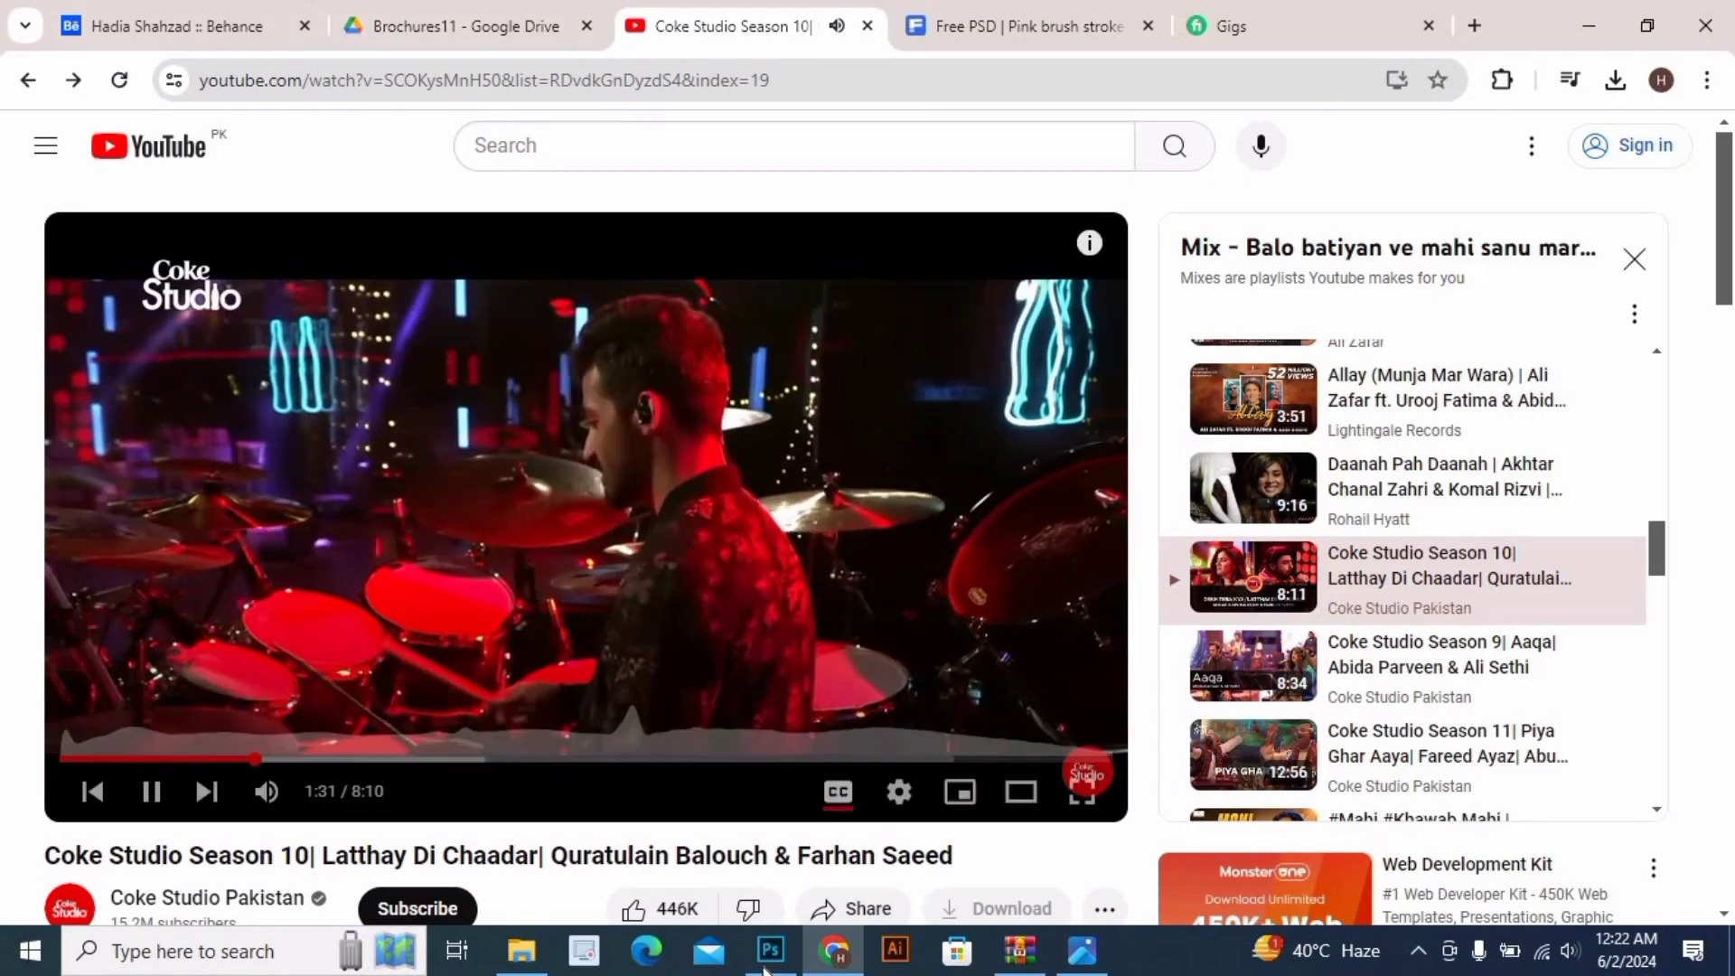
pyautogui.click(768, 951)
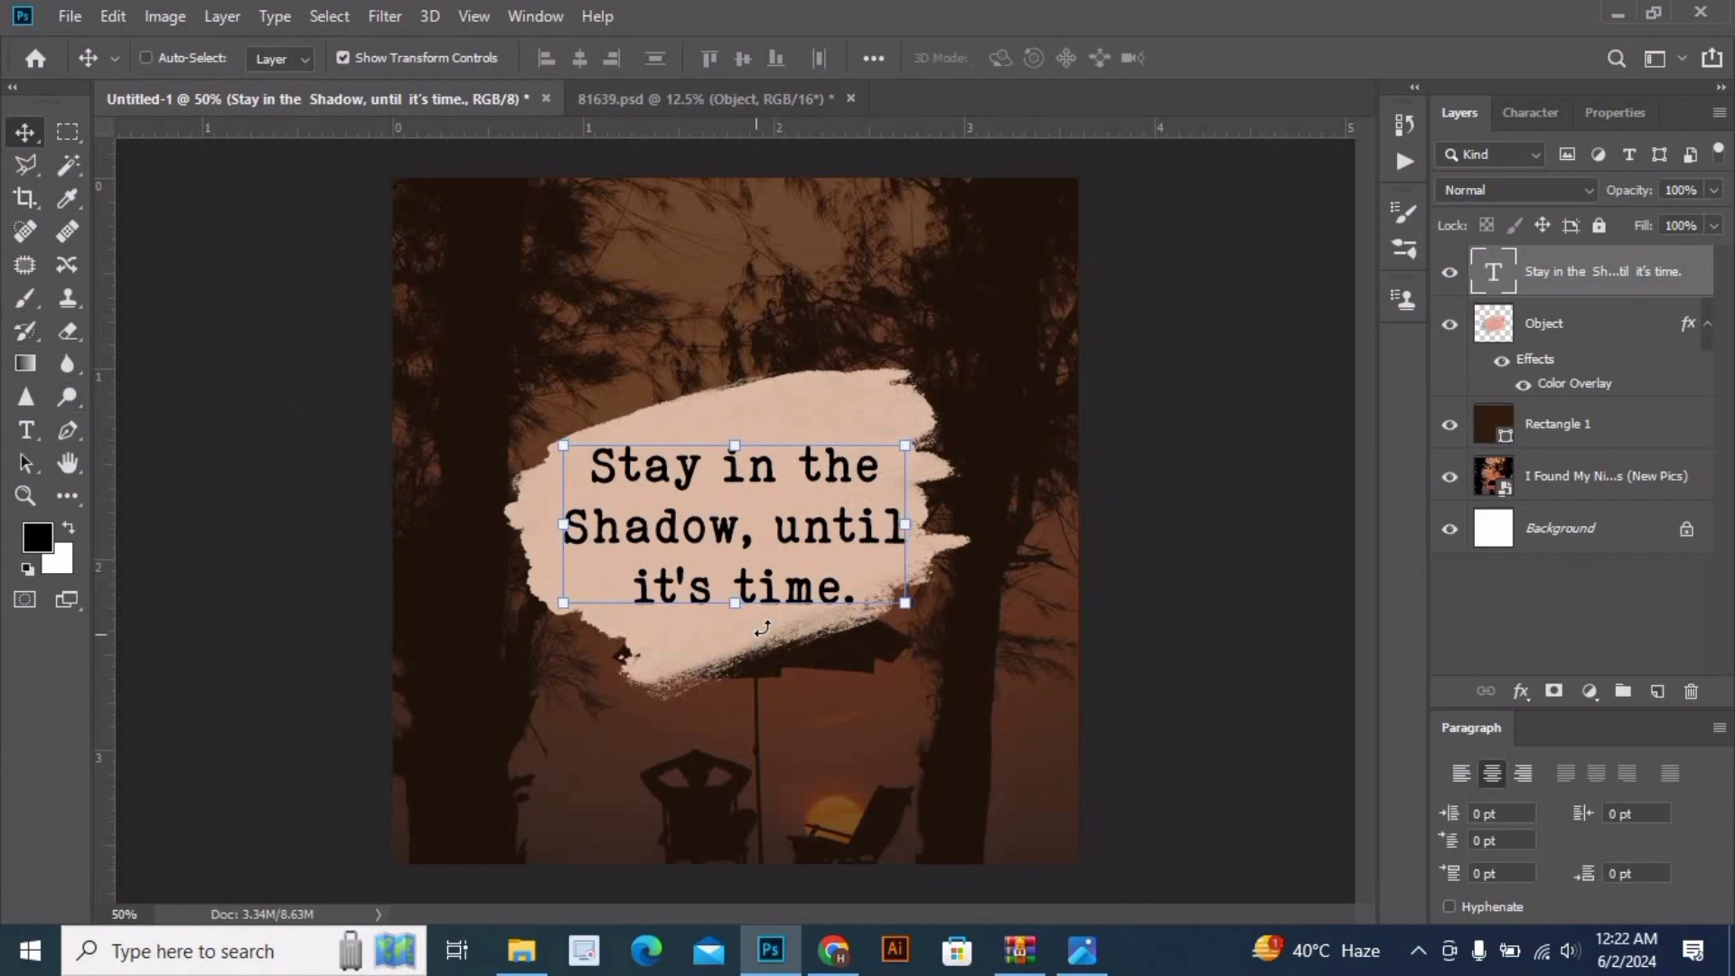
# - Duplicate the quote text layer upward and replace its text with a quotation mark
pyautogui.moveTo(788, 530); pyautogui.dragTo(776, 378)
pyautogui.doubleClick(766, 380)
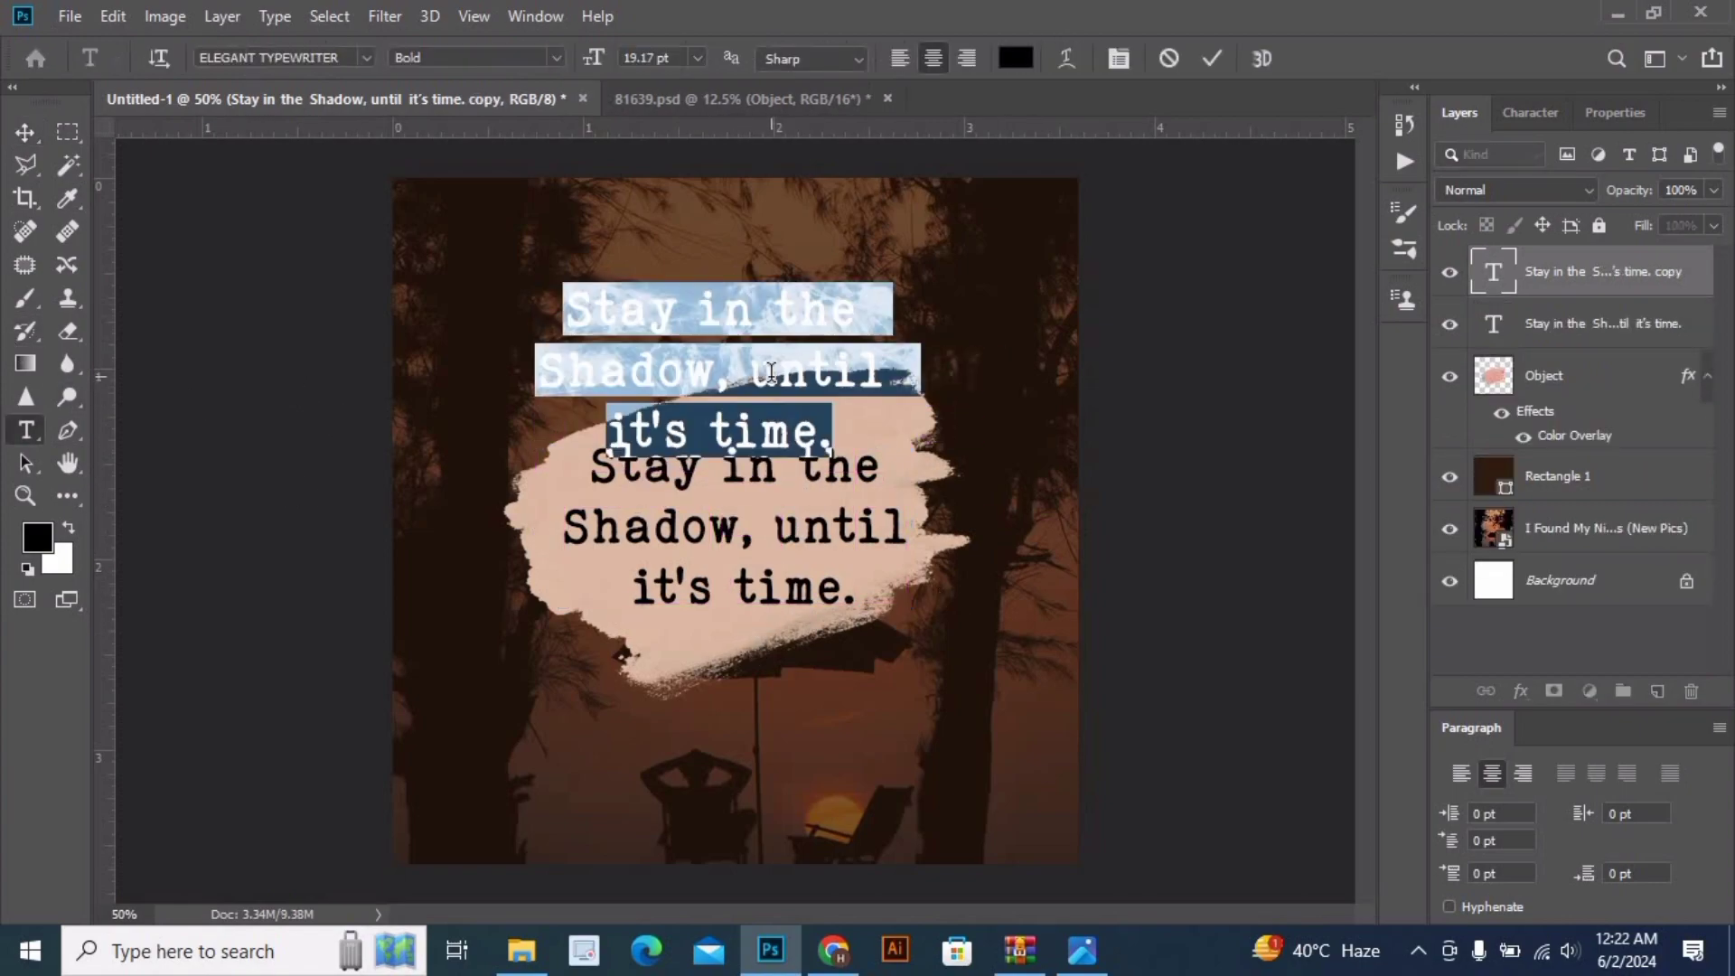
pyautogui.write('"')
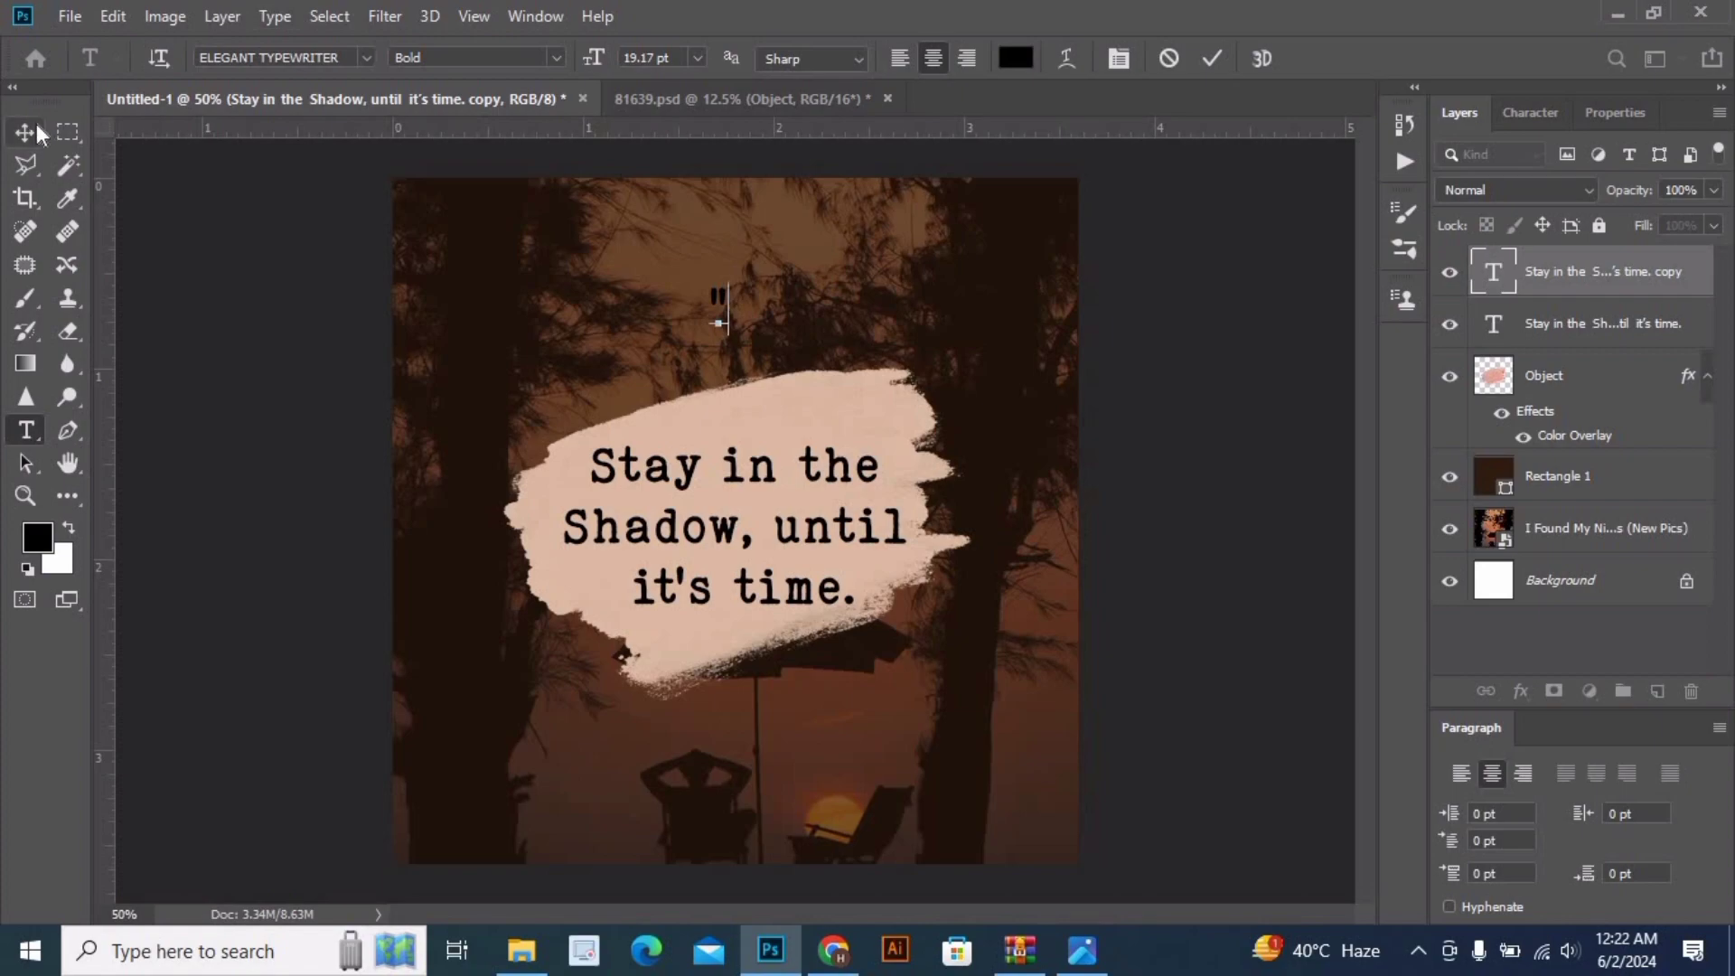
pyautogui.hotkey('ctrl', 'Return')
# - Enlarge the quotation mark and position it just above the start of 'Stay'
pyautogui.moveTo(728, 308)
pyautogui.mouseDown()
pyautogui.moveTo(739, 357)
pyautogui.moveTo(605, 425)
pyautogui.mouseUp()
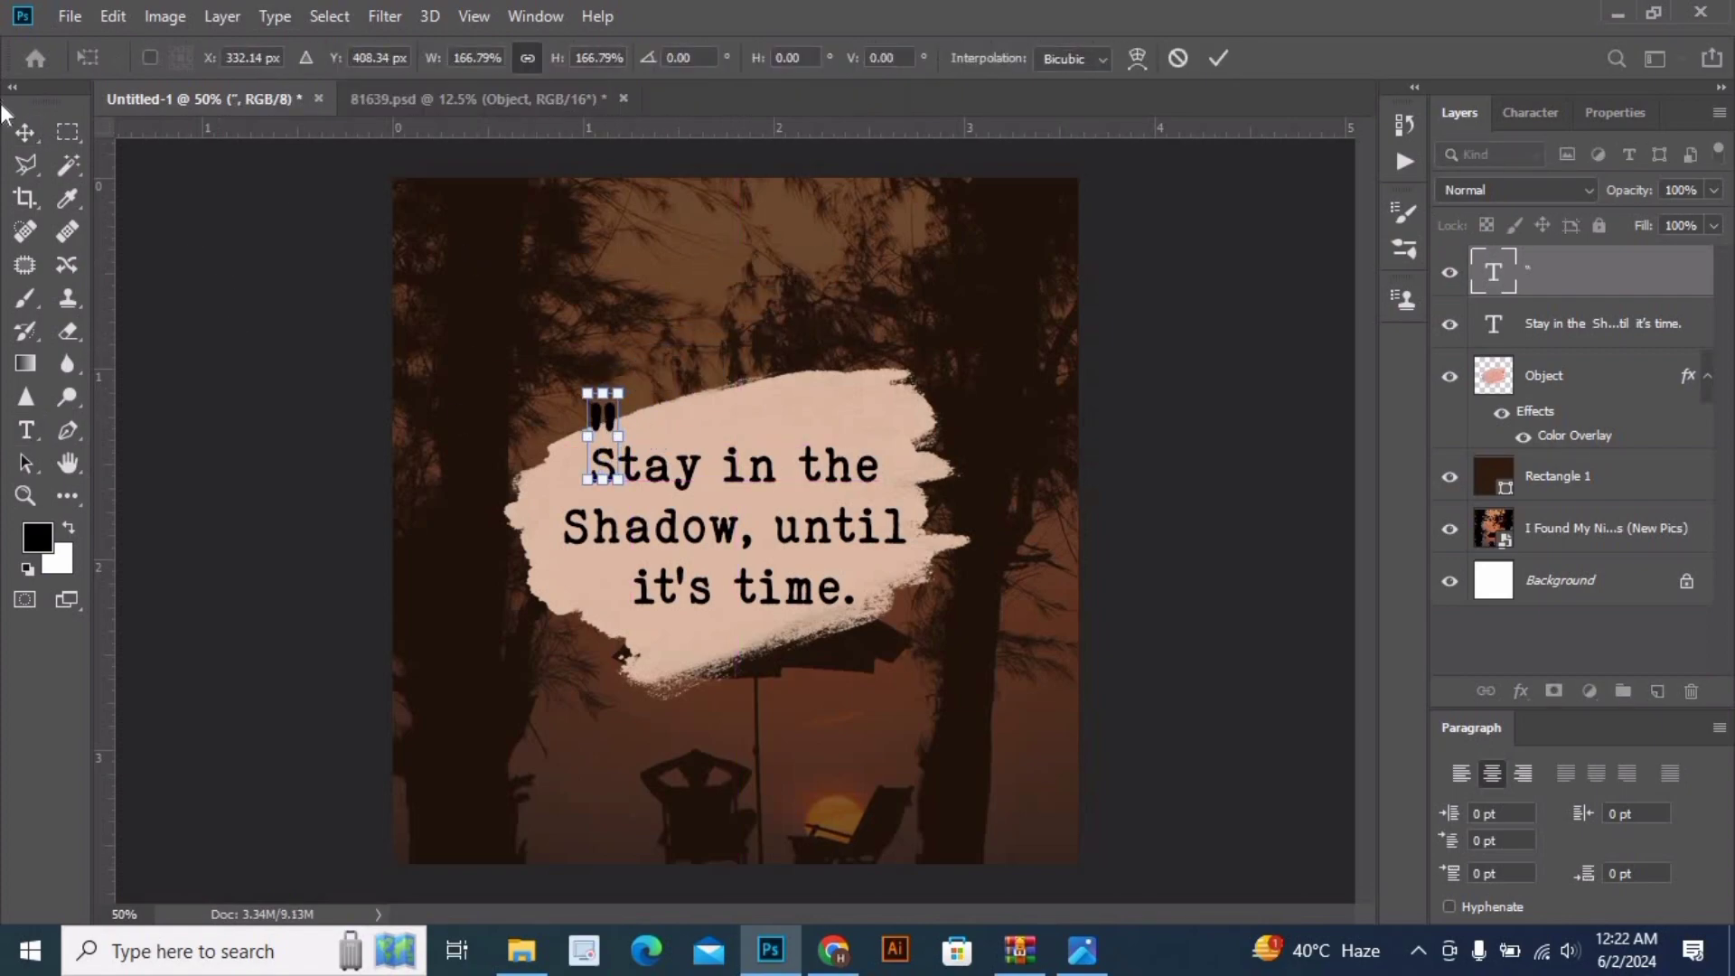
pyautogui.press('Return')
pyautogui.keyDown('shift'); pyautogui.click(1573, 325); pyautogui.keyUp('shift')
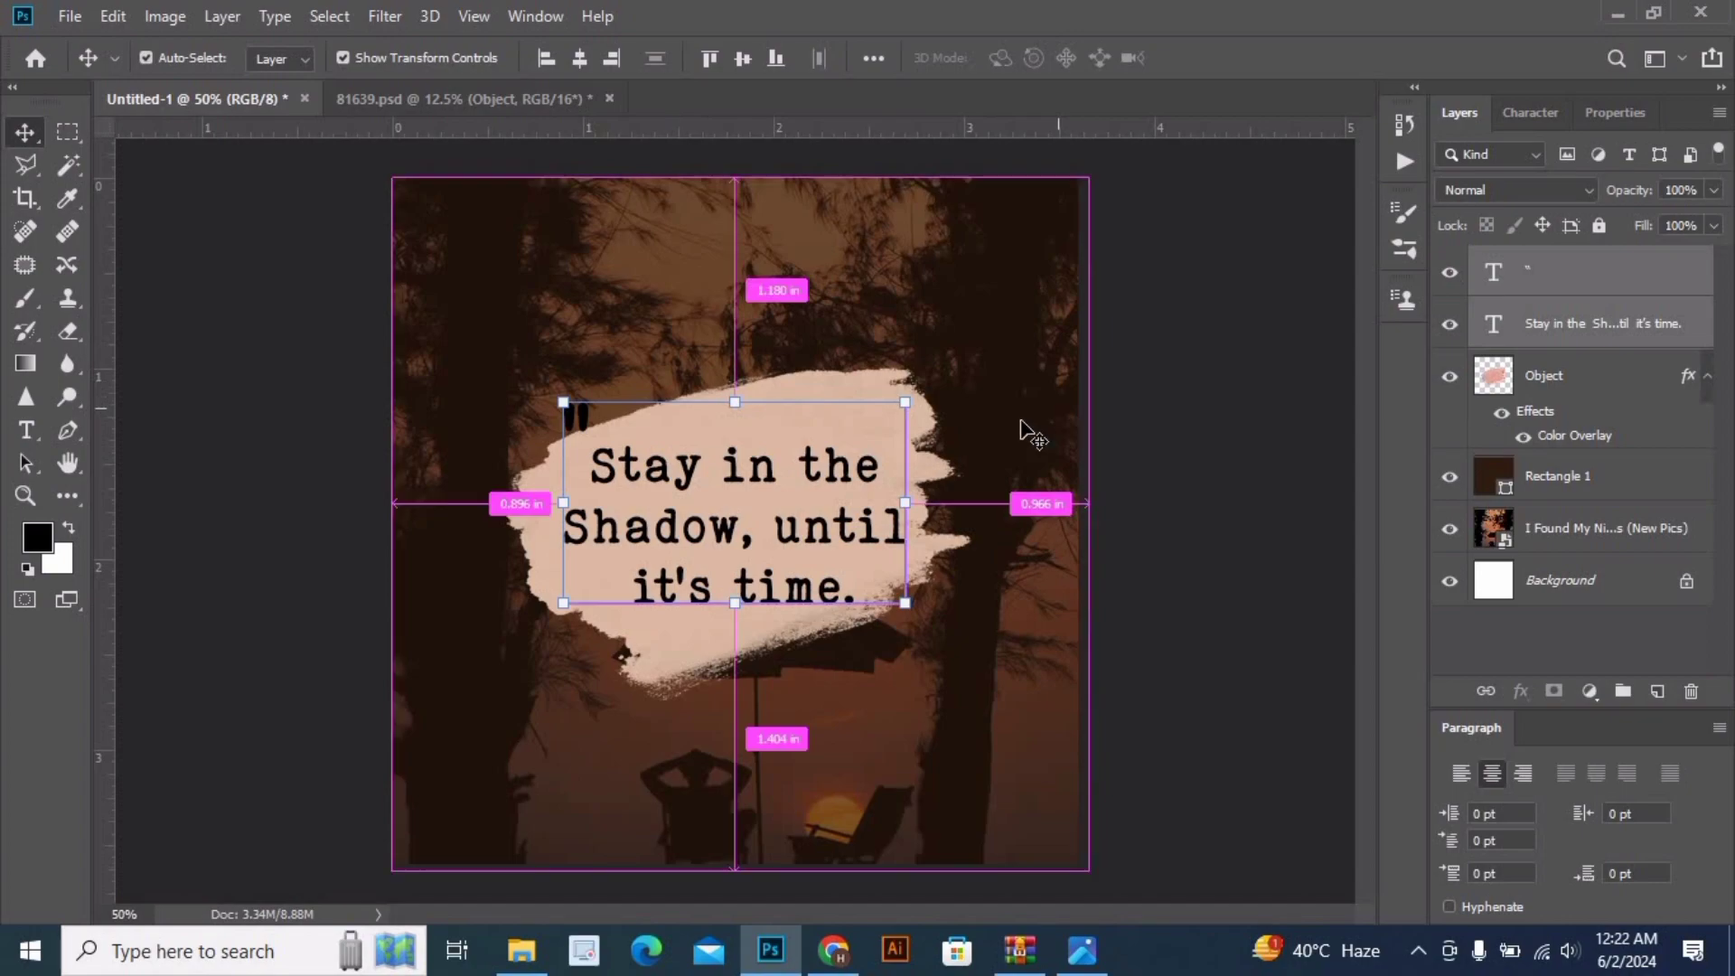
pyautogui.click(1532, 275)
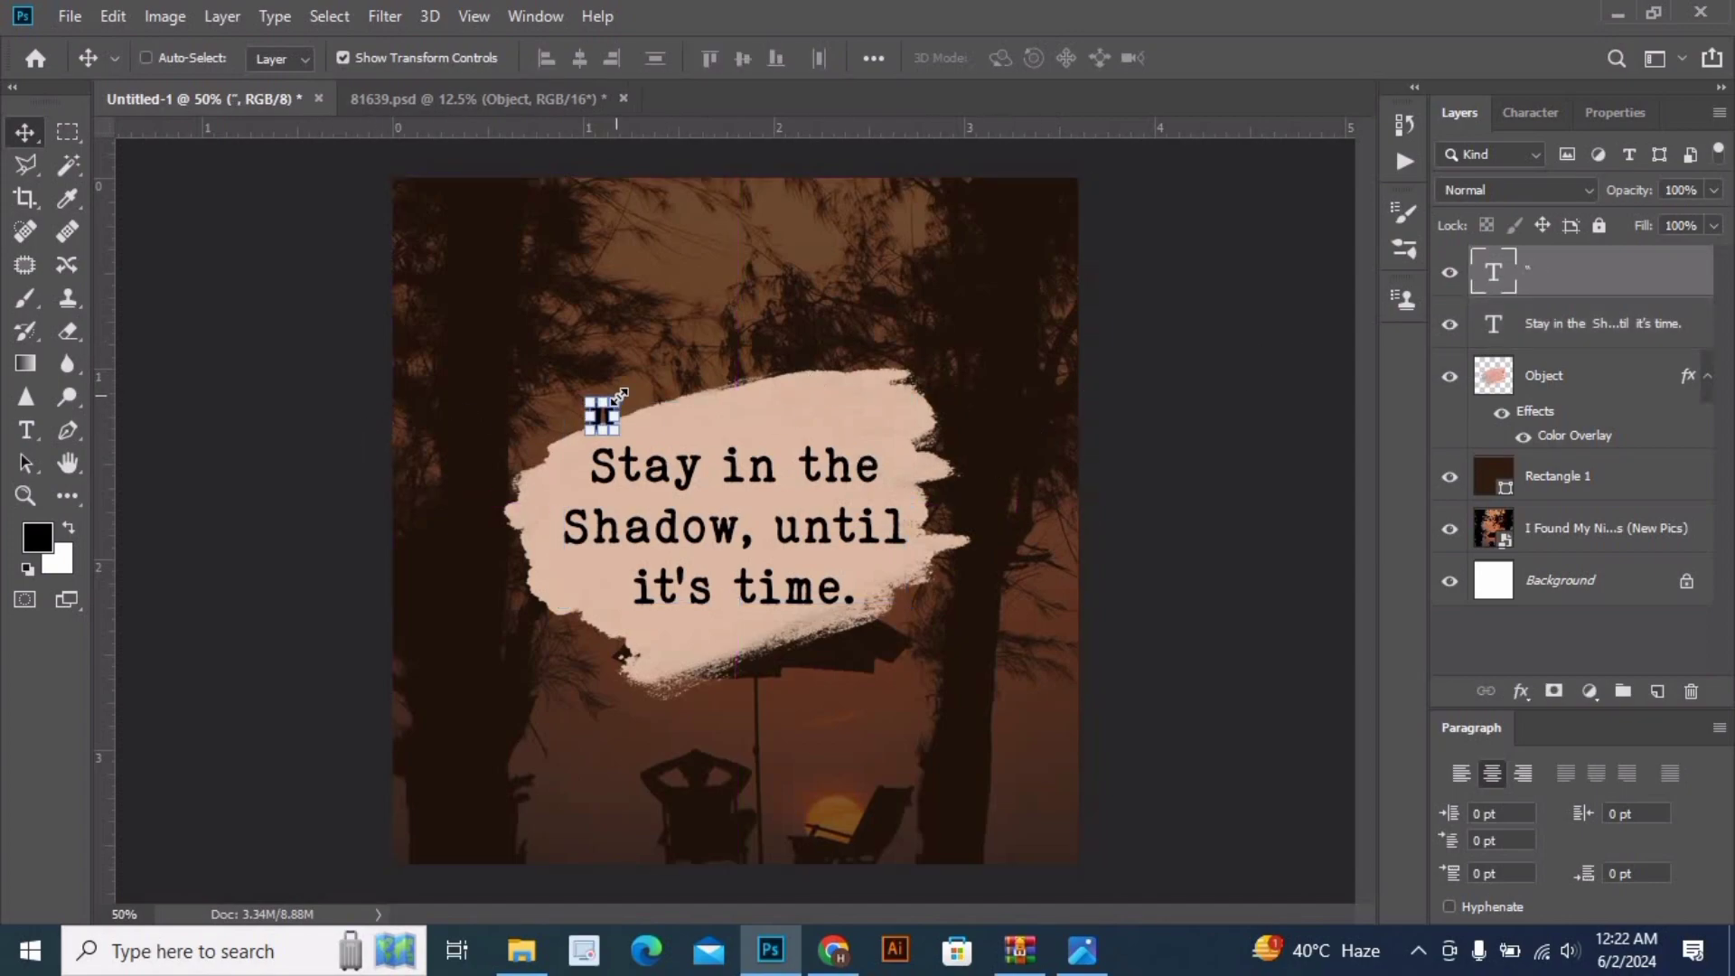
pyautogui.moveTo(620, 395); pyautogui.dragTo(624, 380)
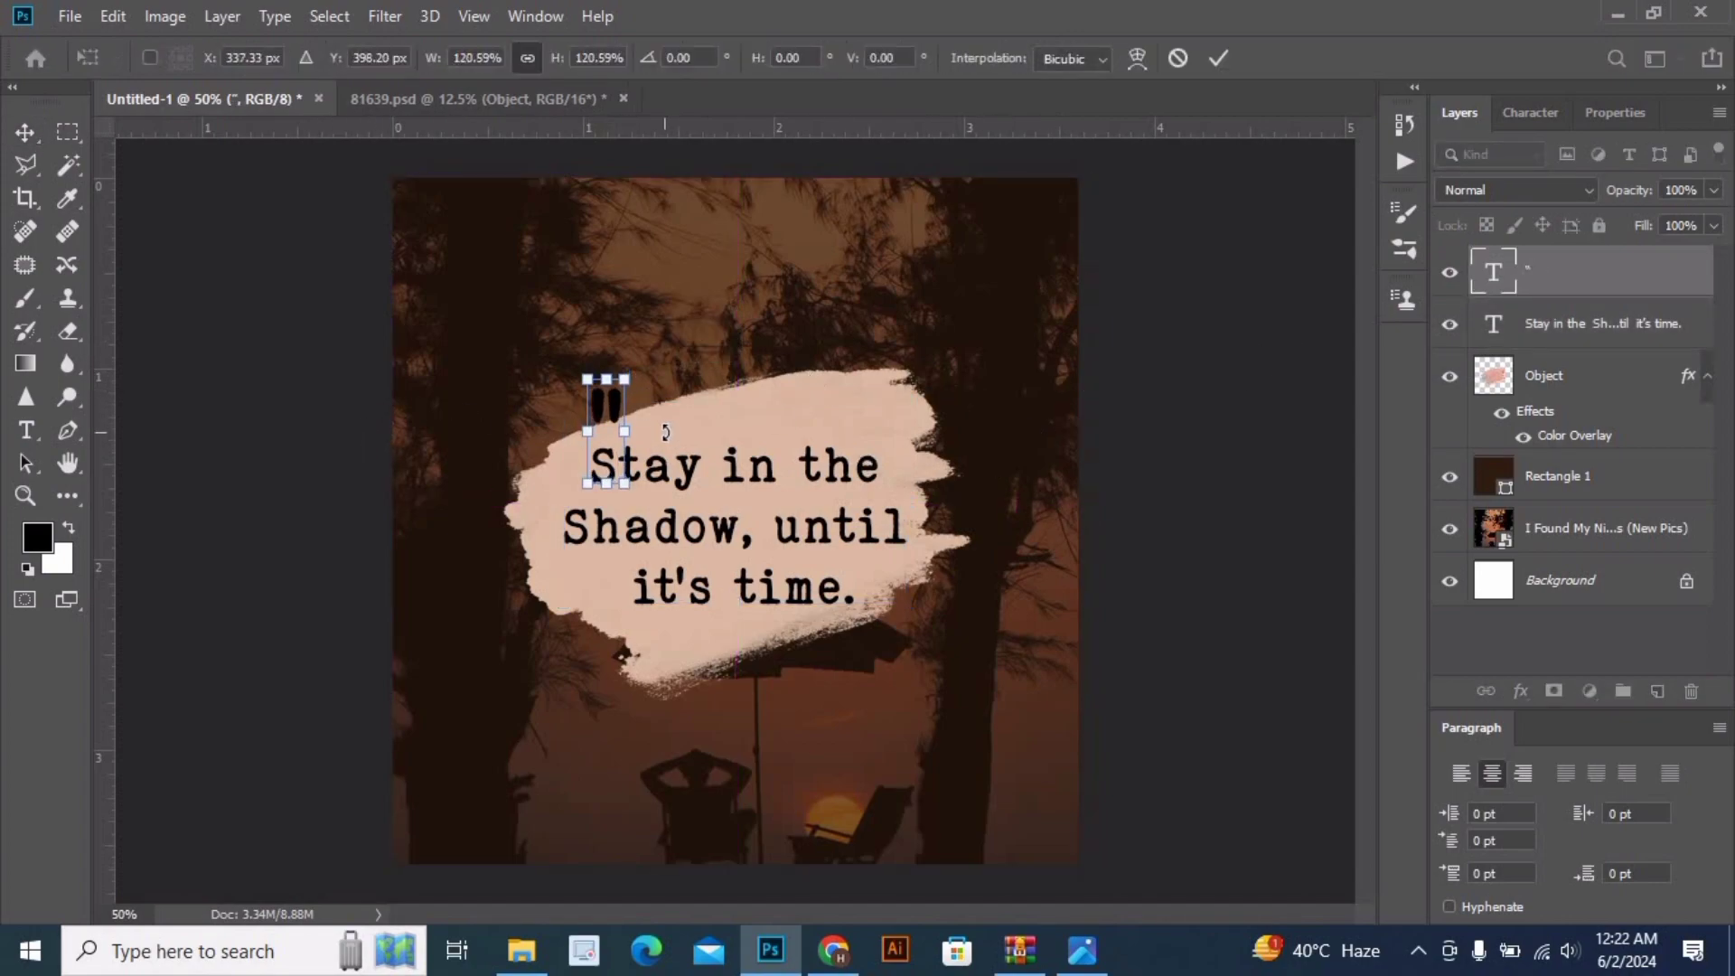
pyautogui.click(25, 133)
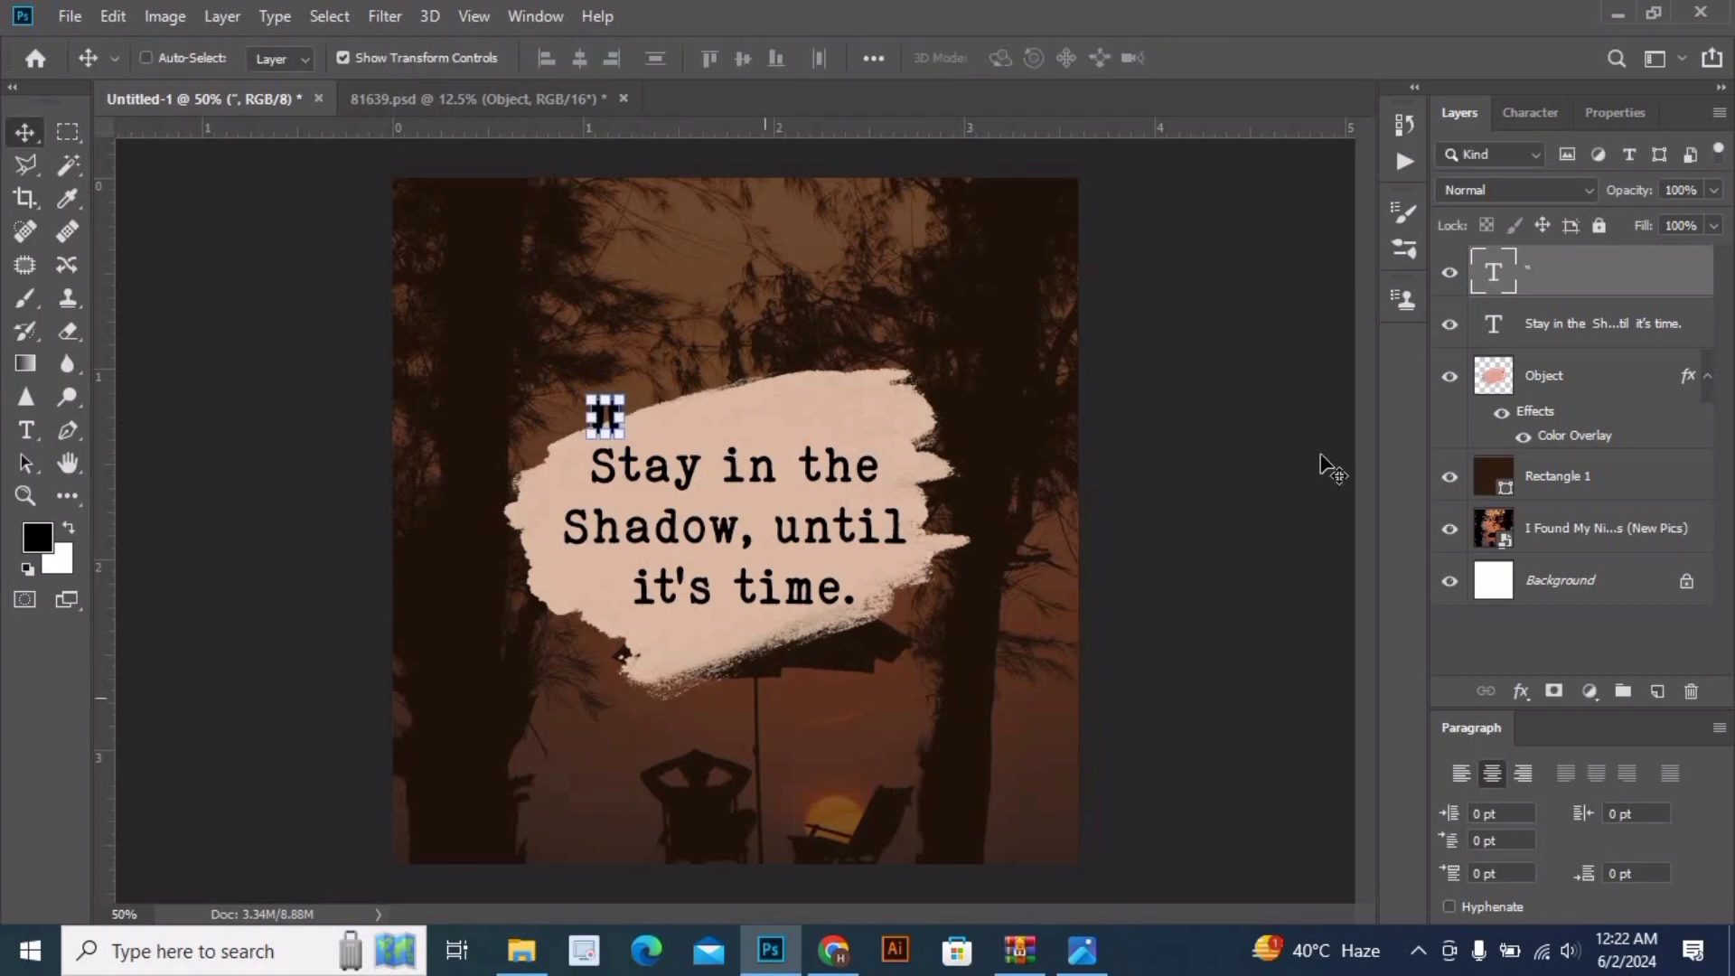
# - Set the quotation mark to Montserrat Bold, about 50 pt, nudged slightly right
pyautogui.click(1527, 113)
pyautogui.click(1609, 163)
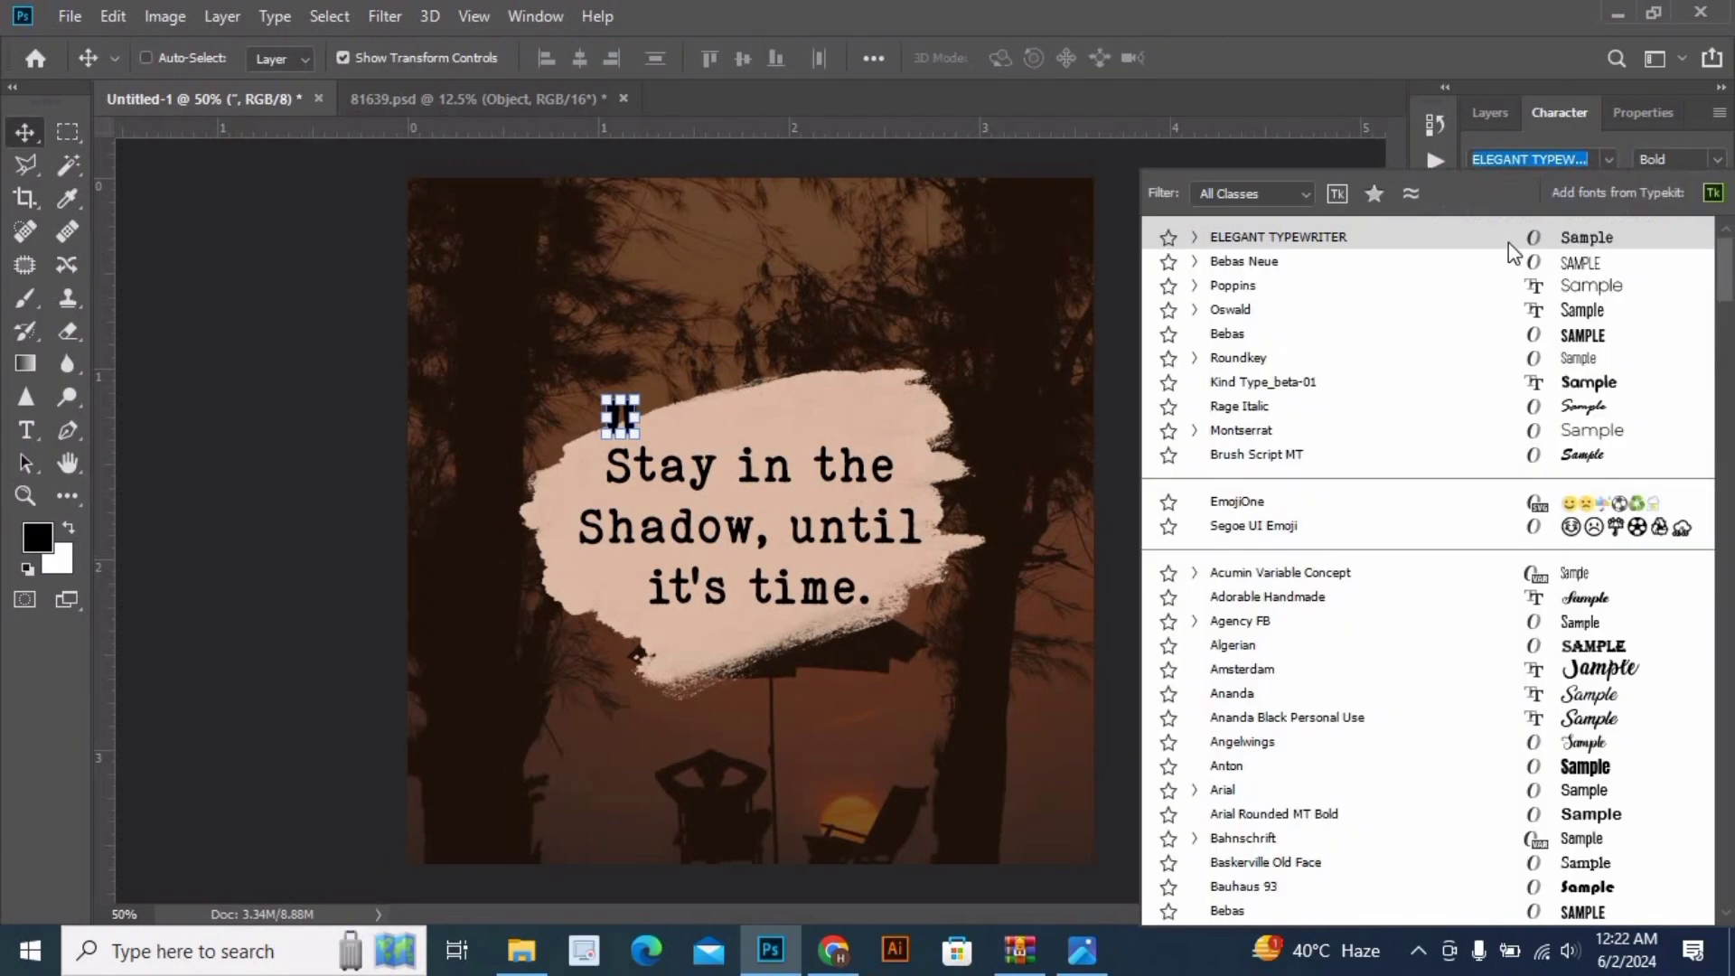
pyautogui.click(1251, 284)
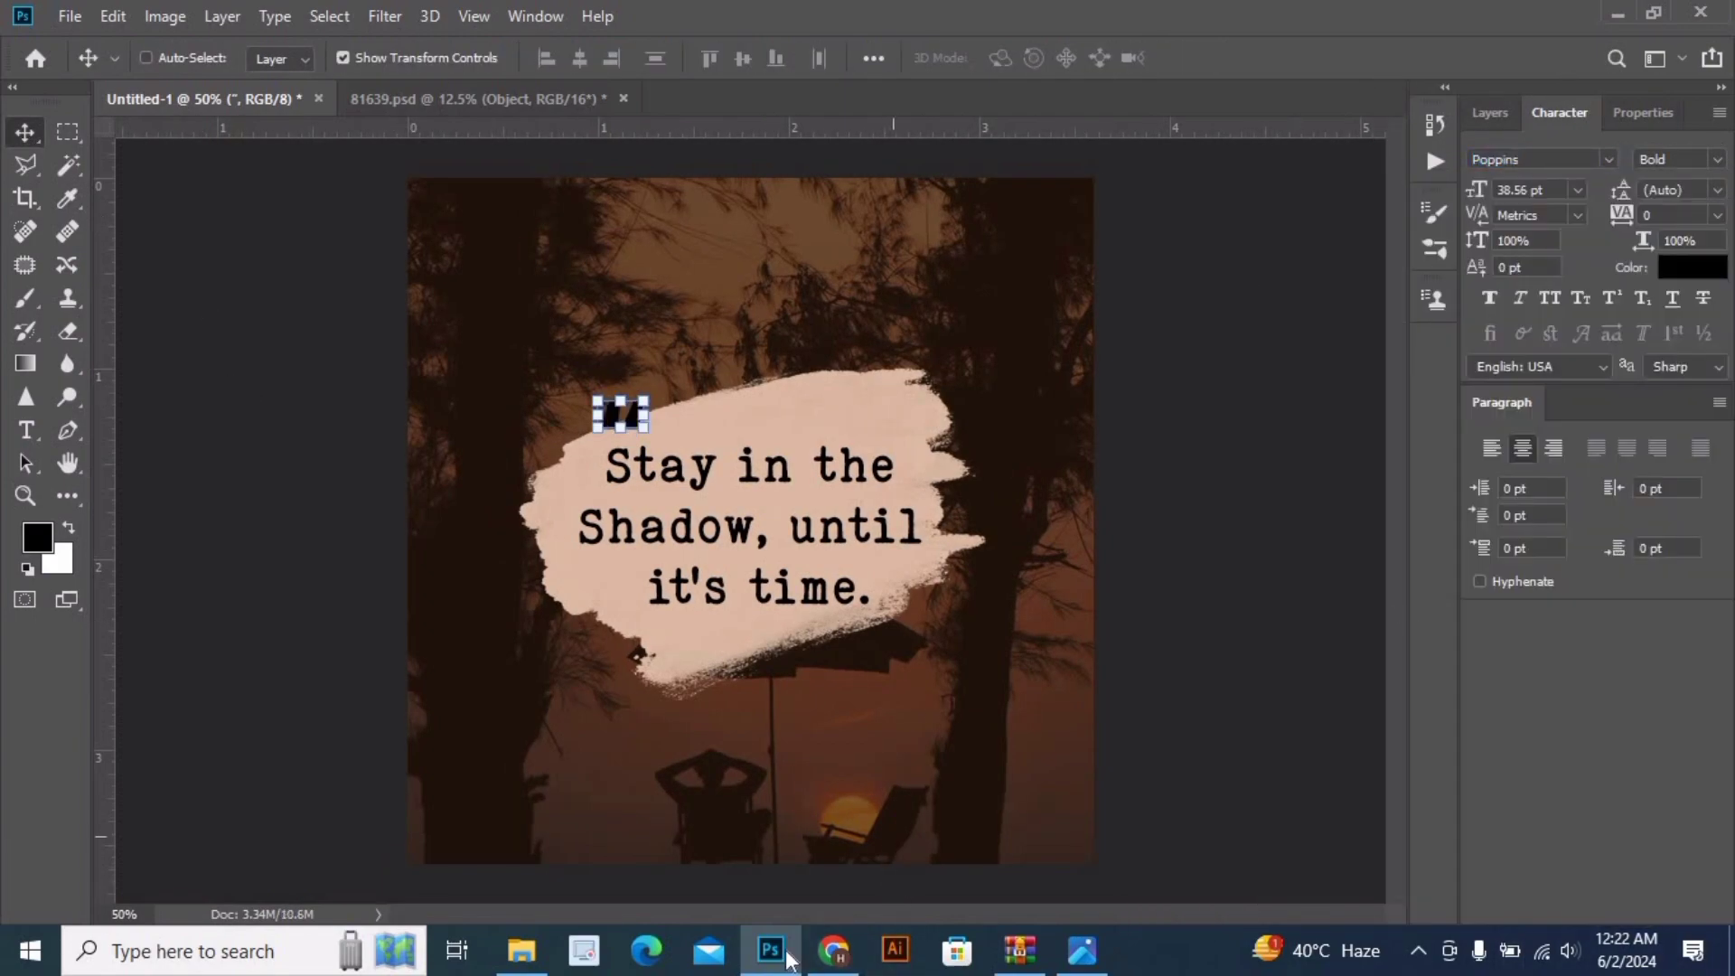
pyautogui.click(1607, 161)
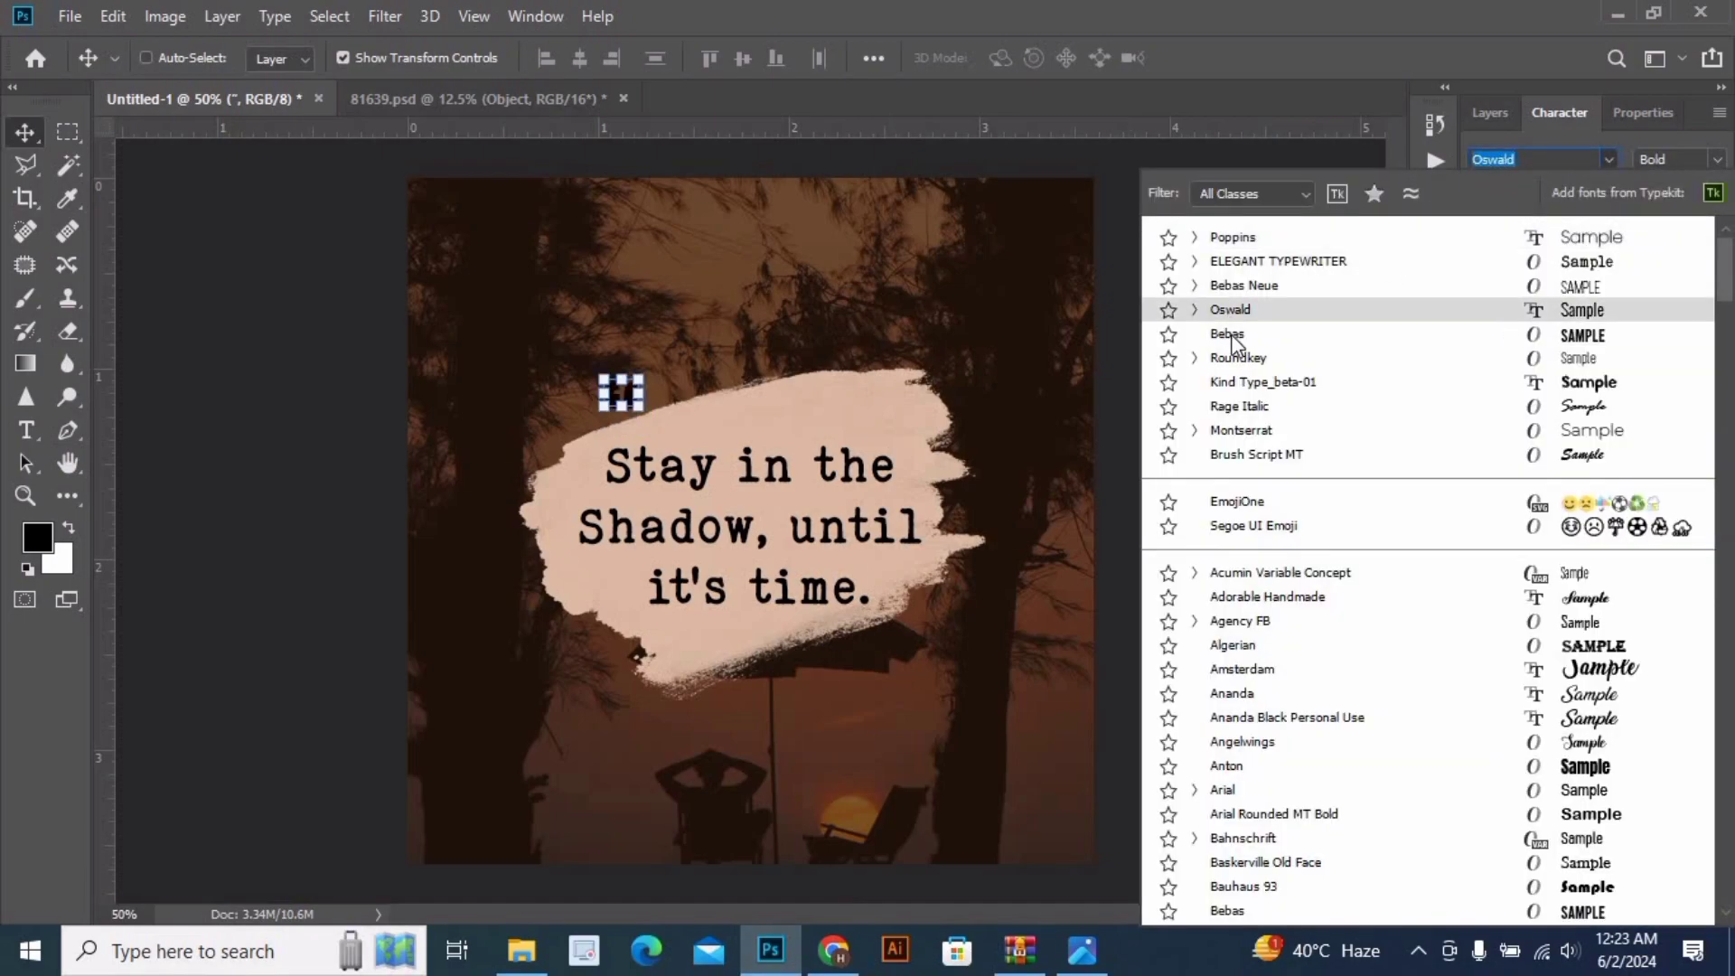
pyautogui.click(1262, 433)
pyautogui.moveTo(663, 442); pyautogui.dragTo(676, 437)
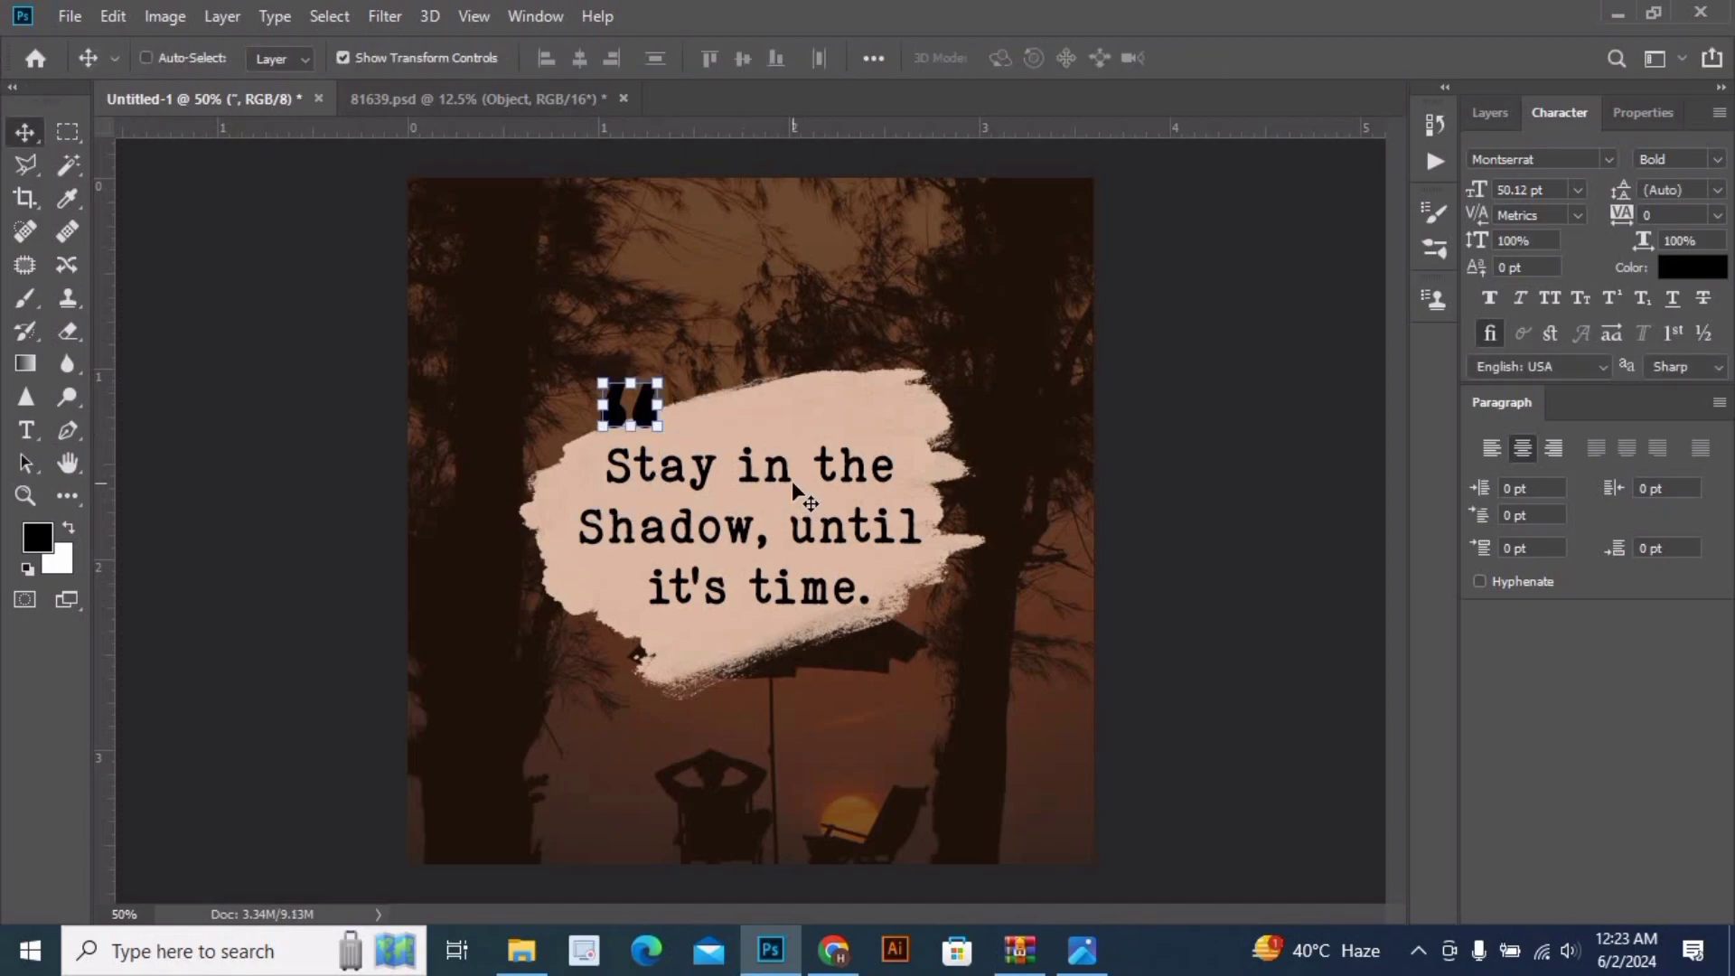
pyautogui.hotkey('shift', 'Right')
pyautogui.hotkey('shift', 'Right')
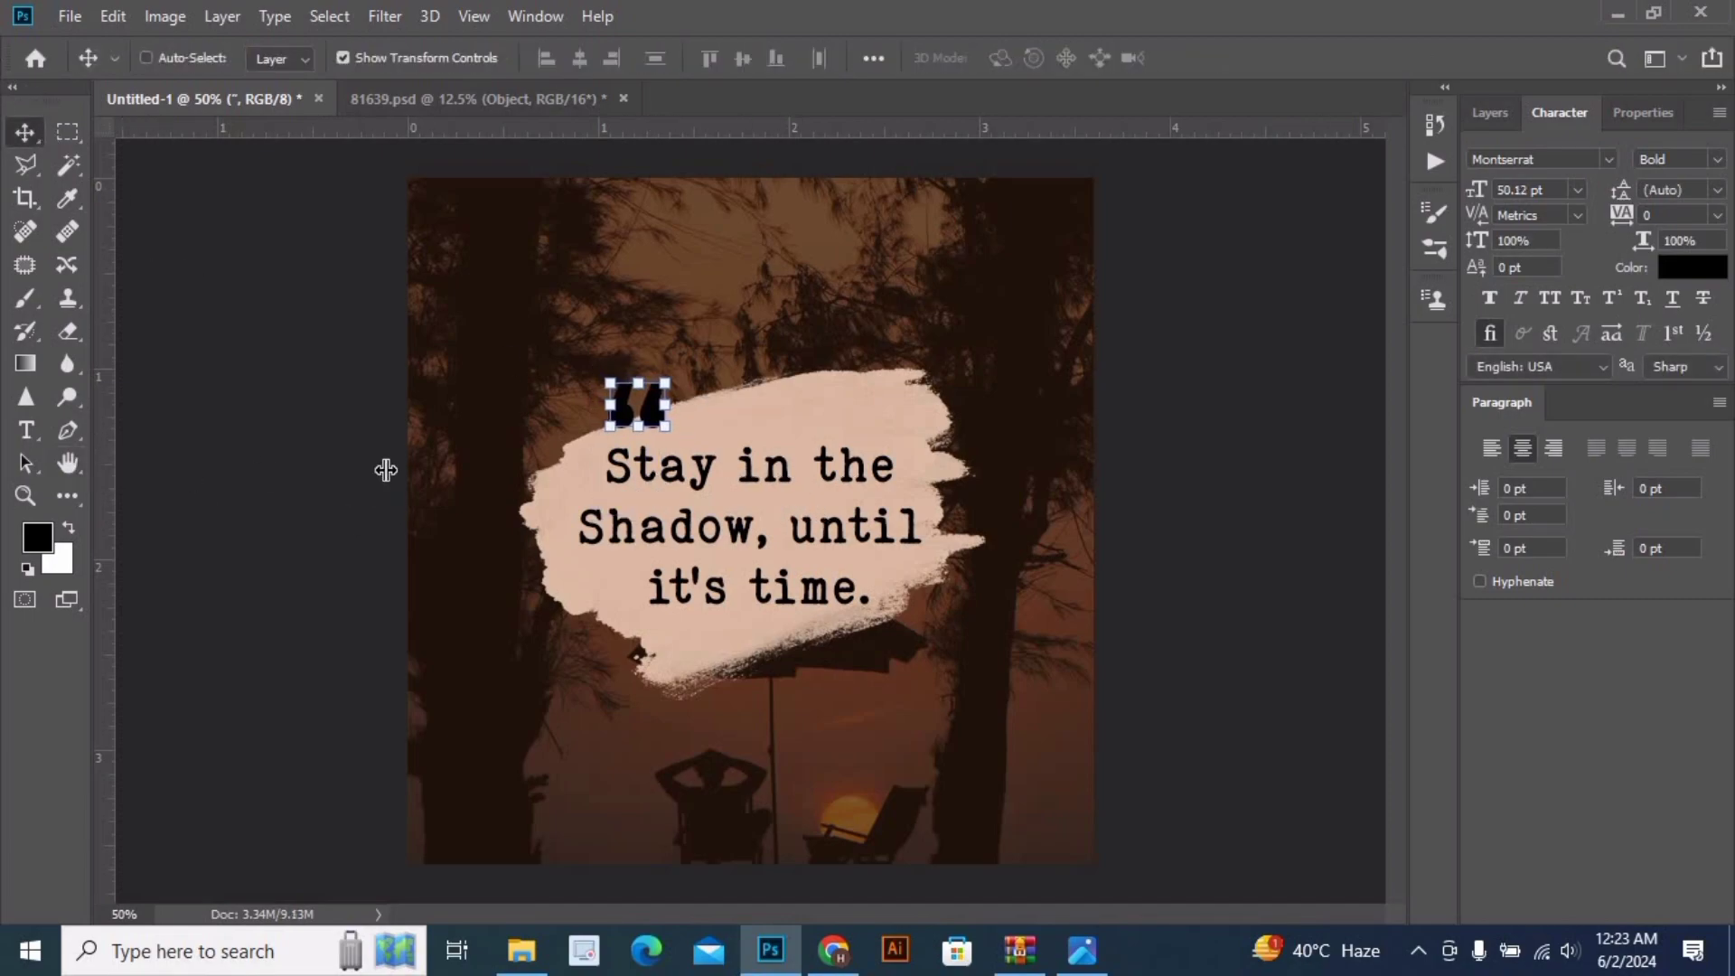
# - Add a vertical guide at the 1-inch mark and enlarge the brush stroke to about 110%
pyautogui.moveTo(386, 470); pyautogui.dragTo(610, 416)
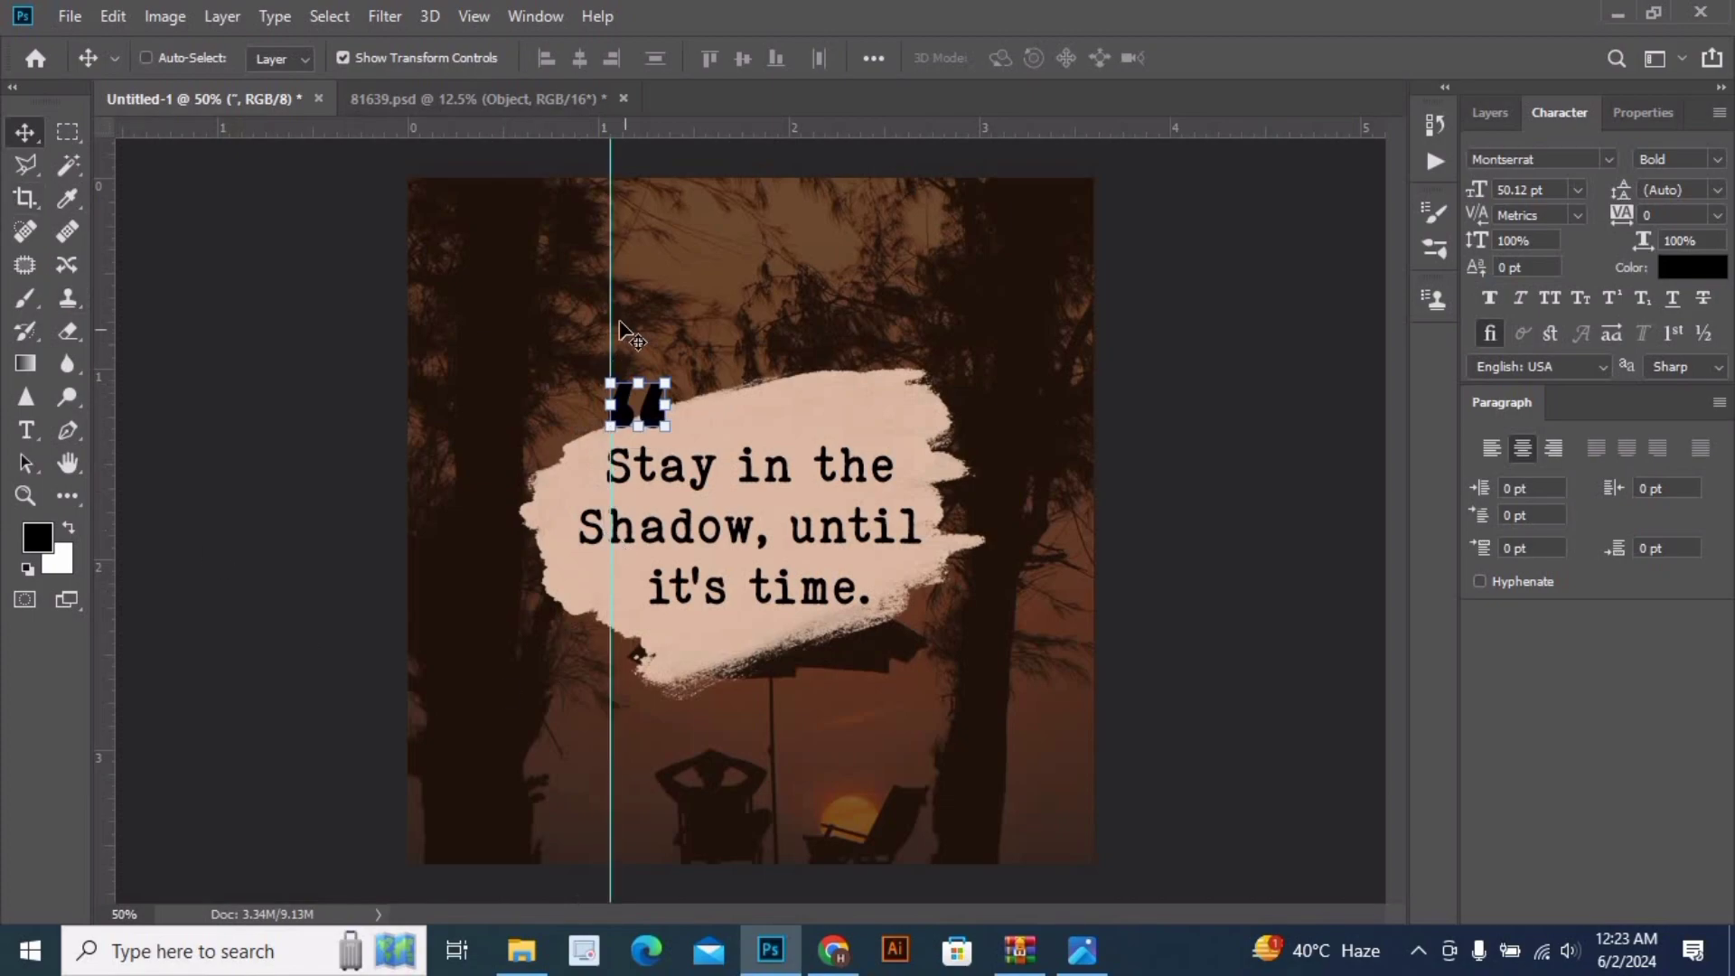
pyautogui.moveTo(607, 321); pyautogui.dragTo(604, 307)
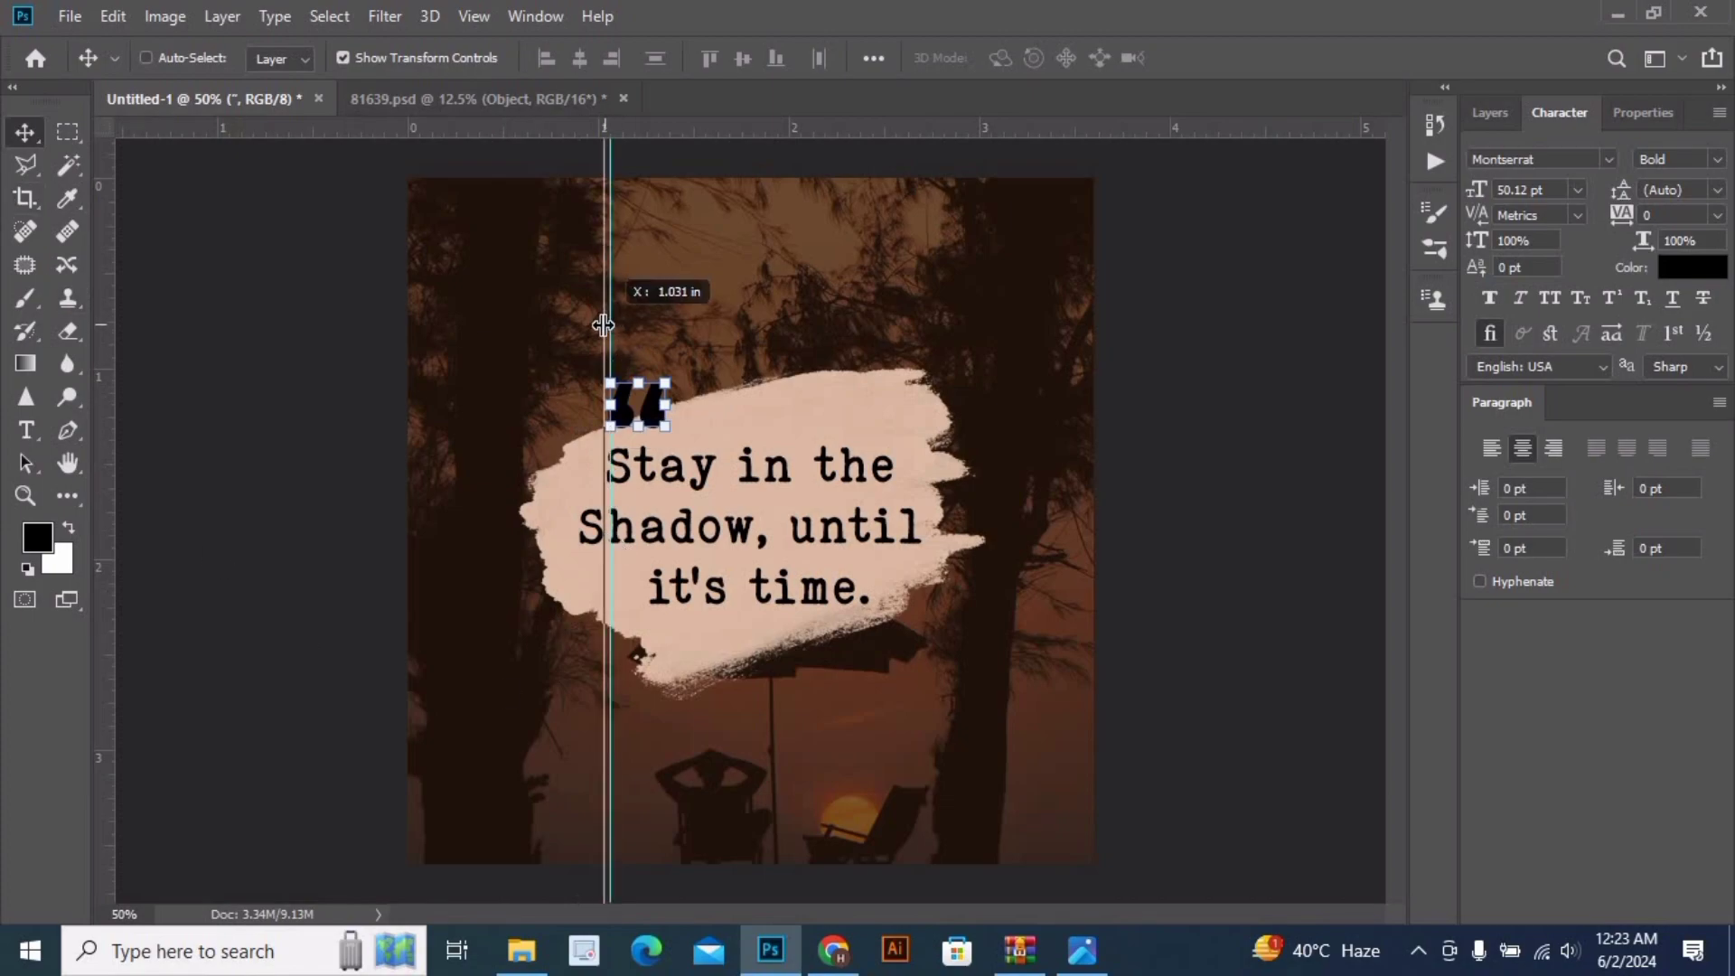
pyautogui.click(1491, 112)
pyautogui.click(1546, 380)
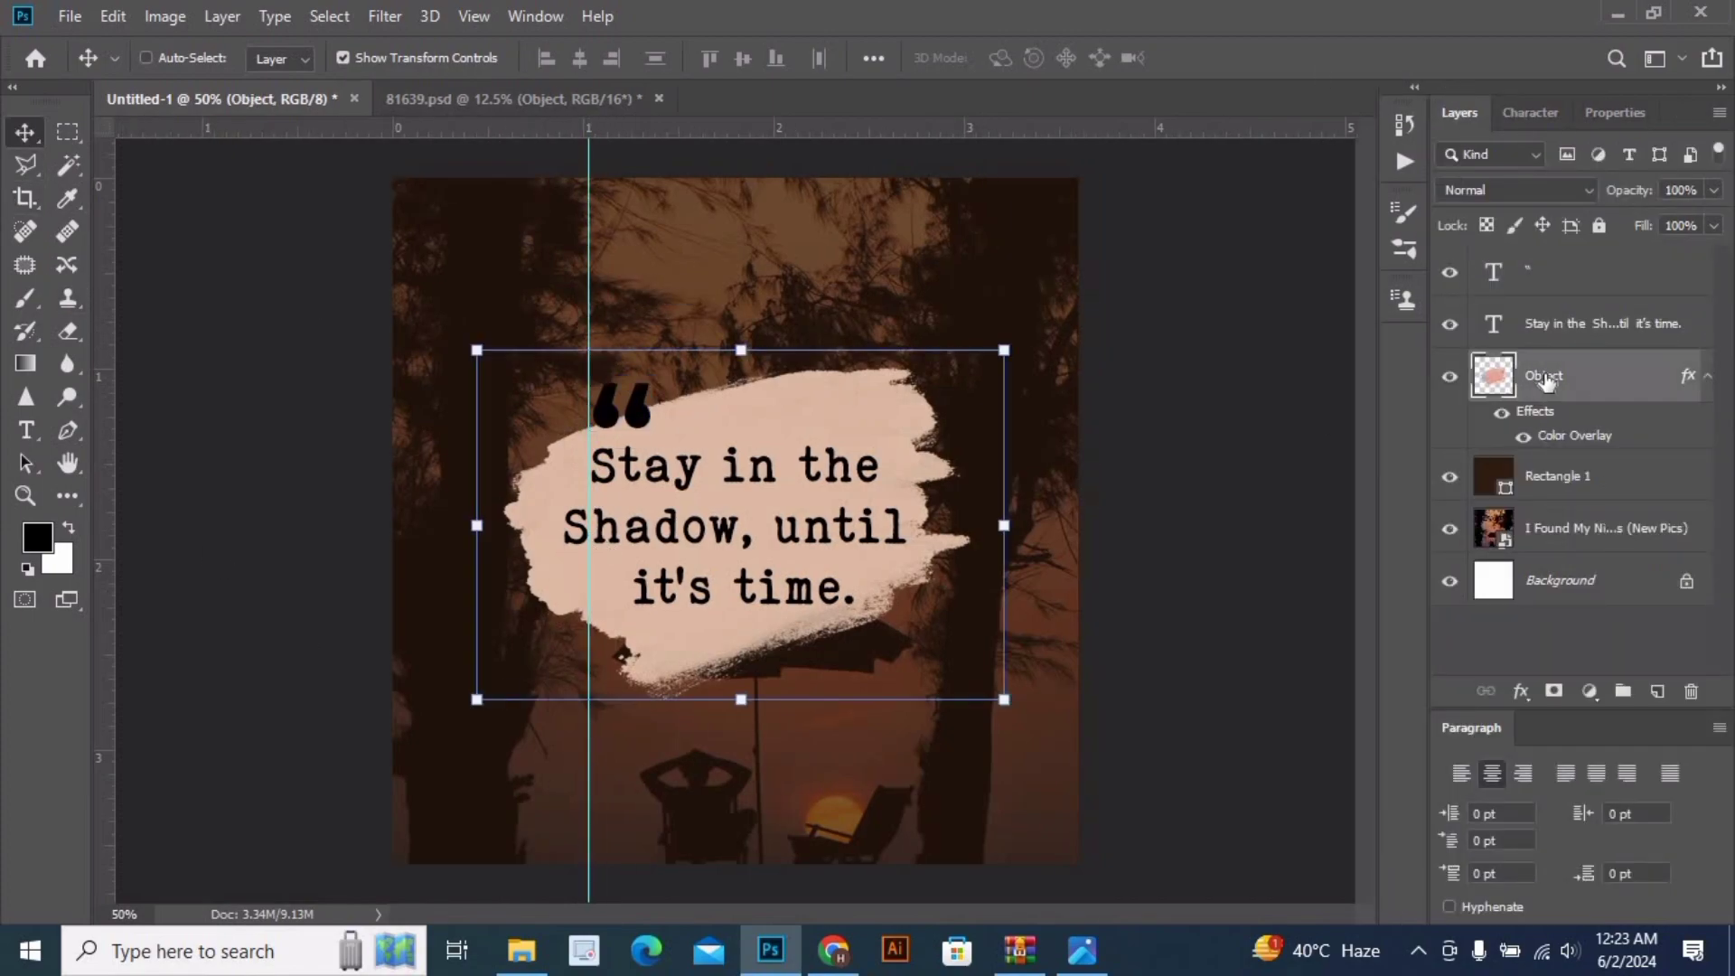
pyautogui.click(1534, 268)
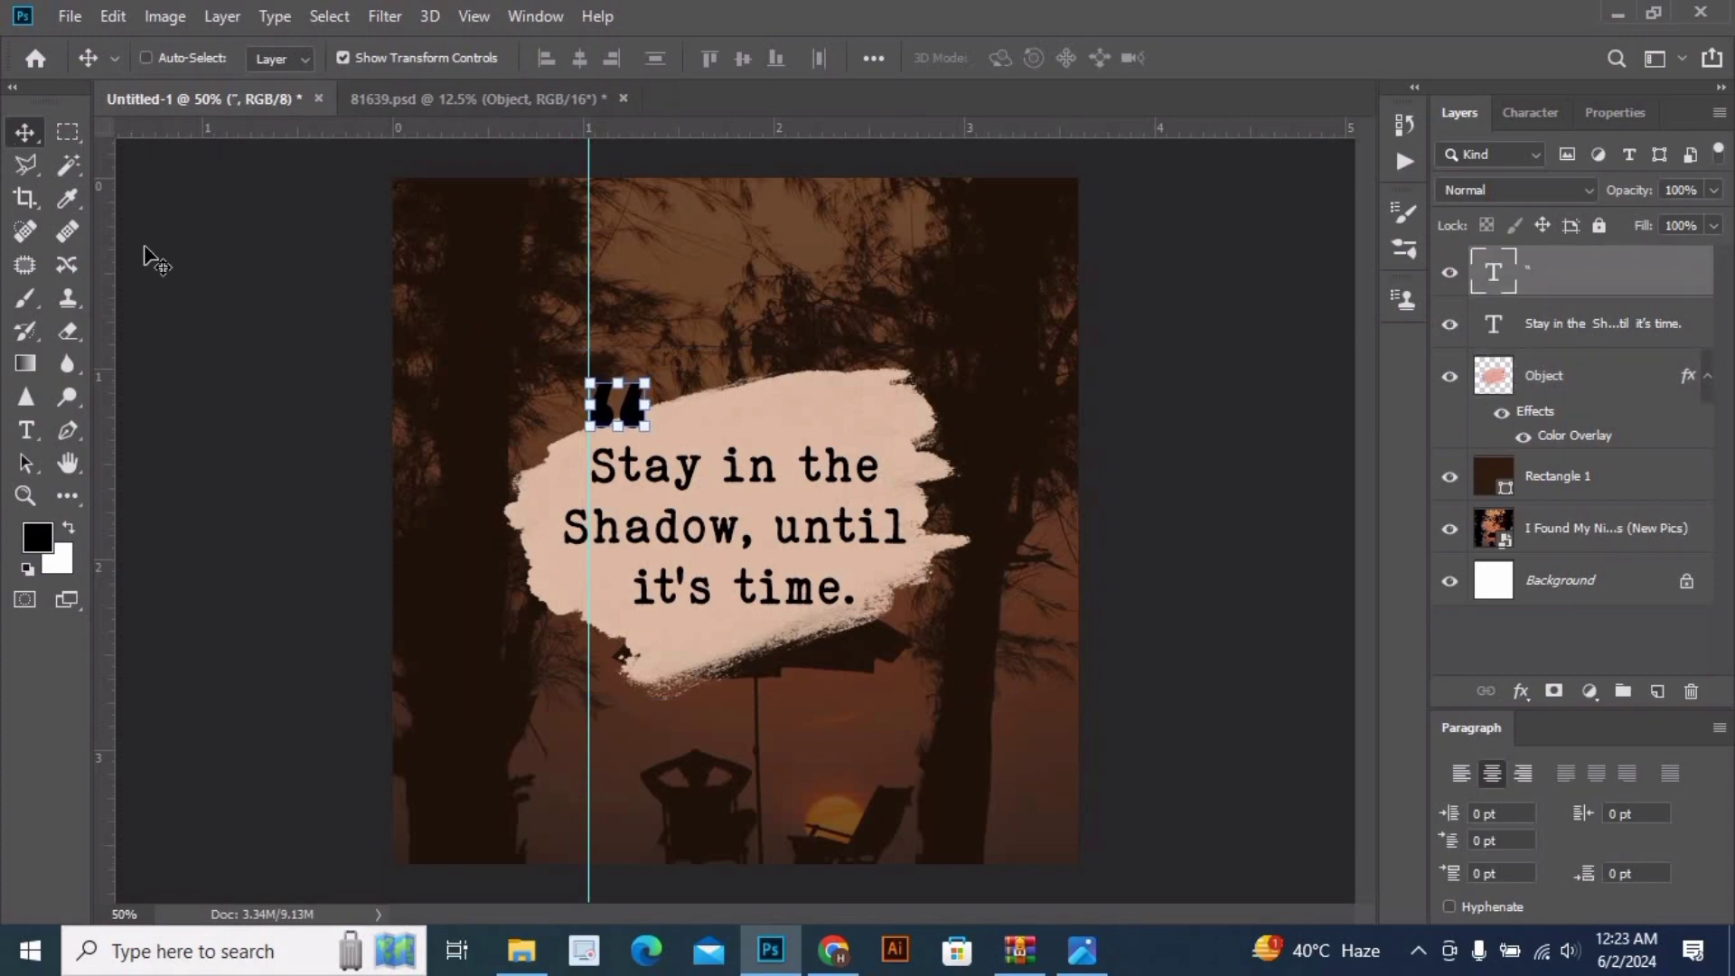
pyautogui.click(1534, 381)
pyautogui.moveTo(1004, 524); pyautogui.dragTo(1057, 524)
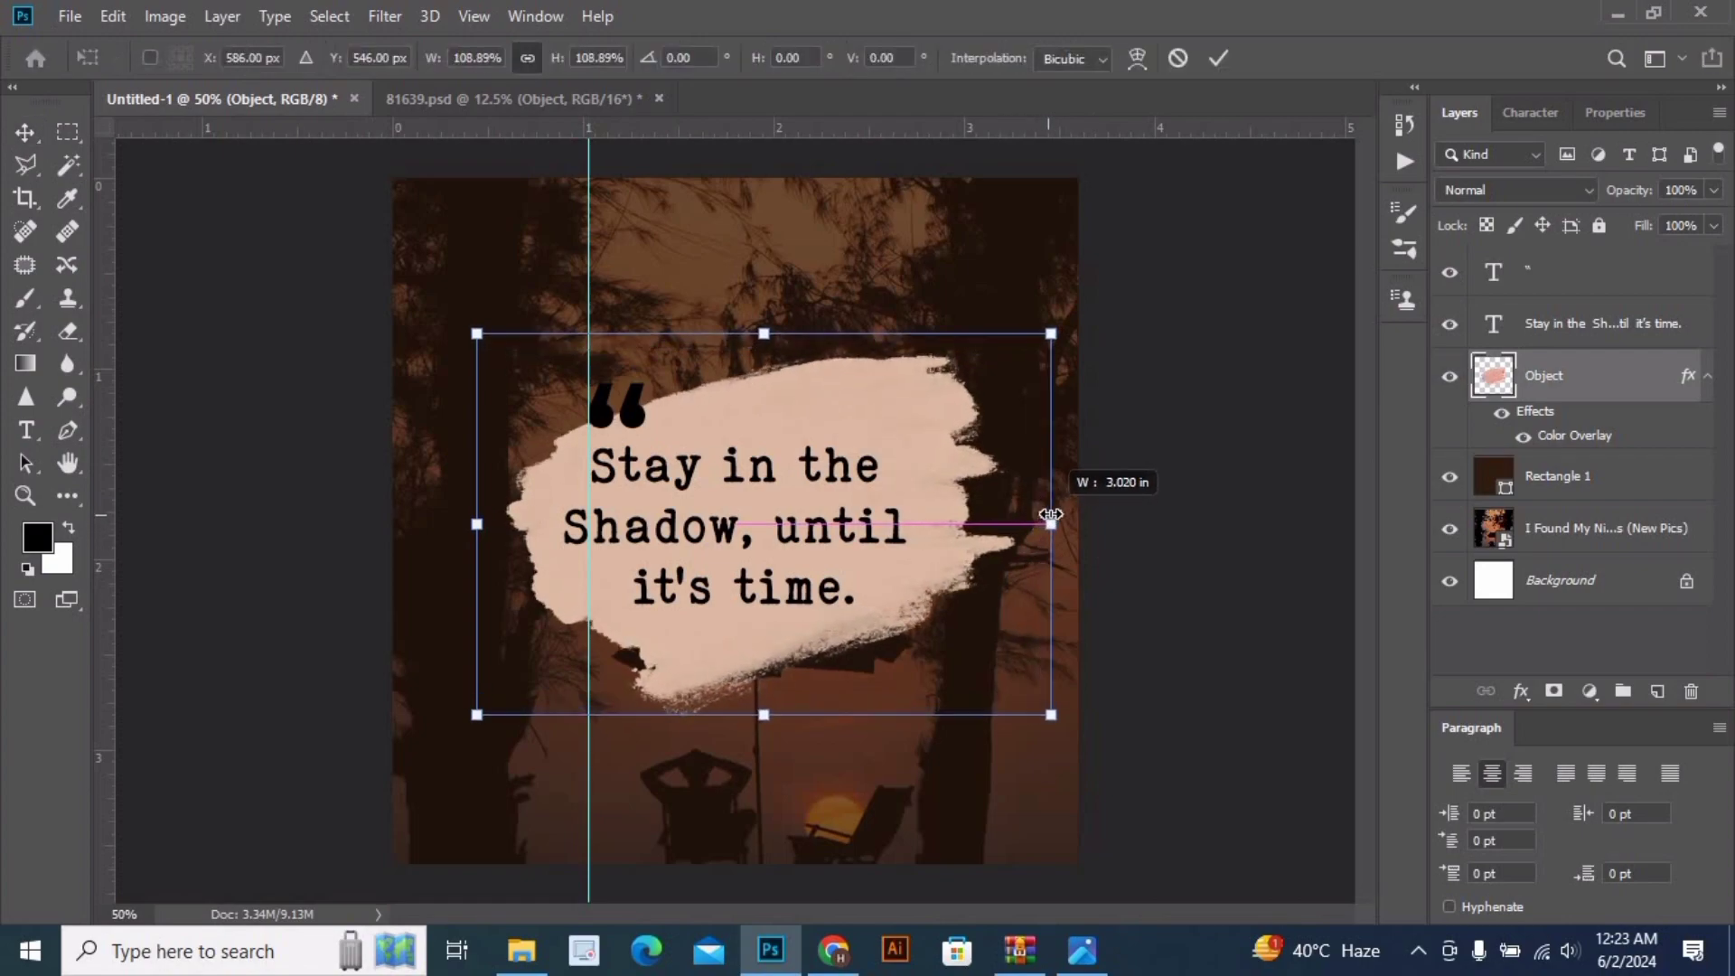
pyautogui.press('Return')
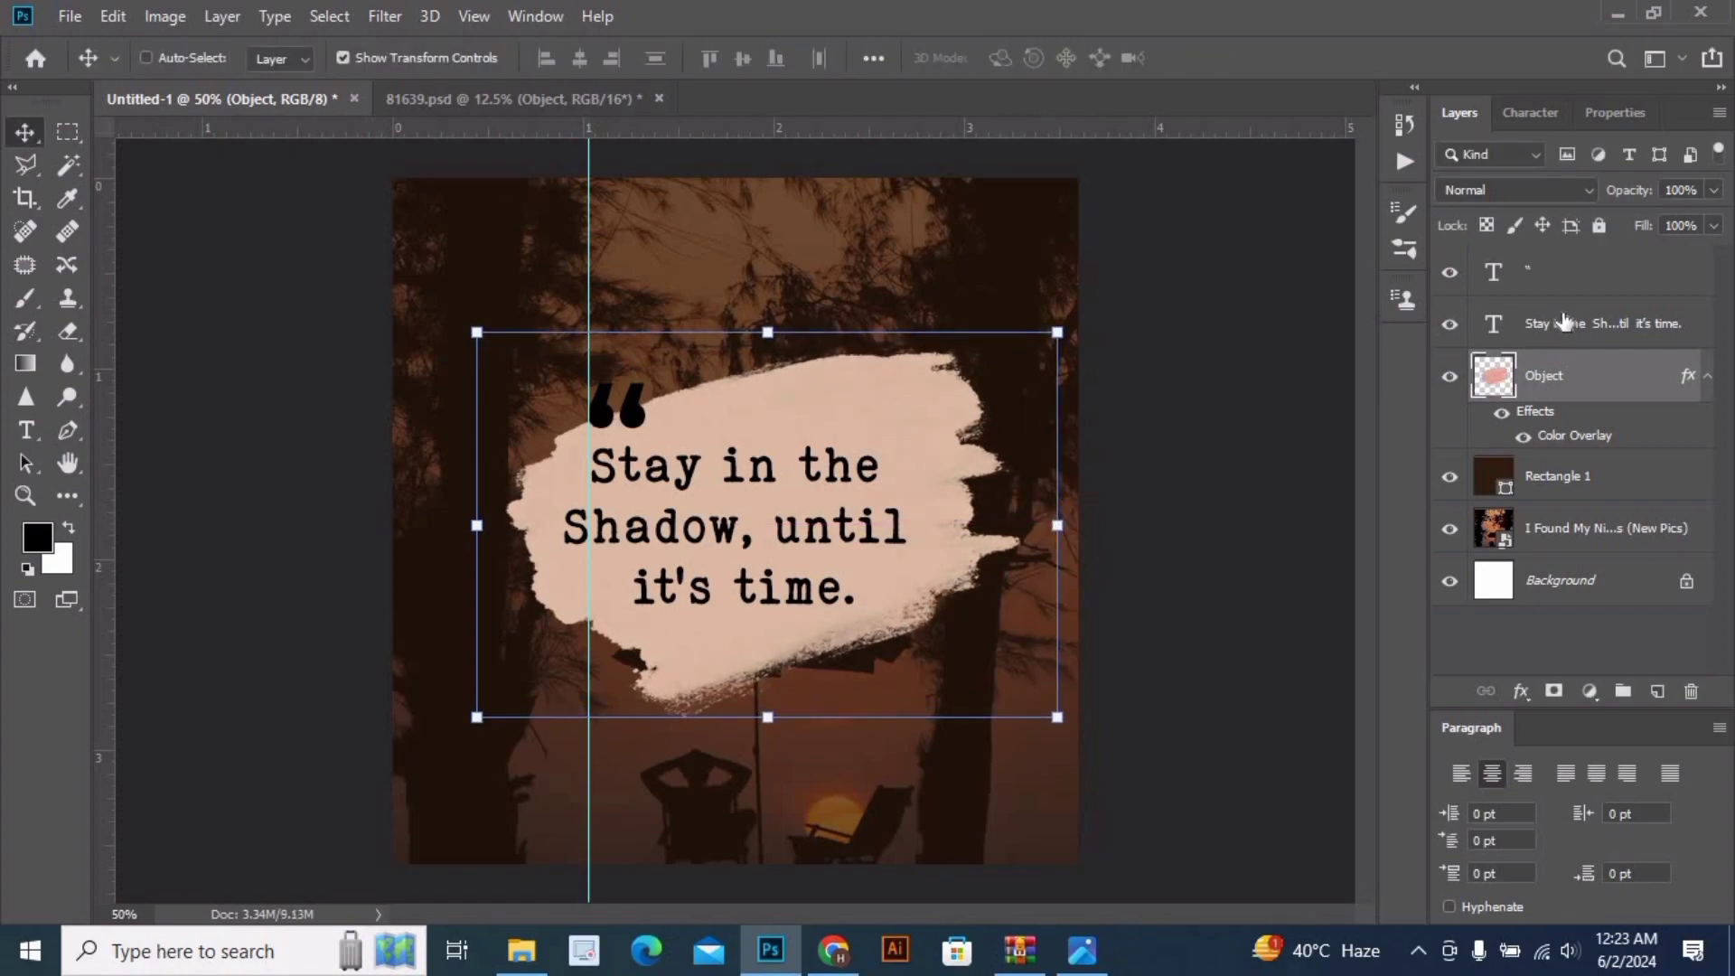
# - Centre the quote text horizontally on the brush stroke and move the guide aside
pyautogui.keyDown('shift'); pyautogui.click(1533, 340); pyautogui.keyUp('shift')
pyautogui.click(579, 57)
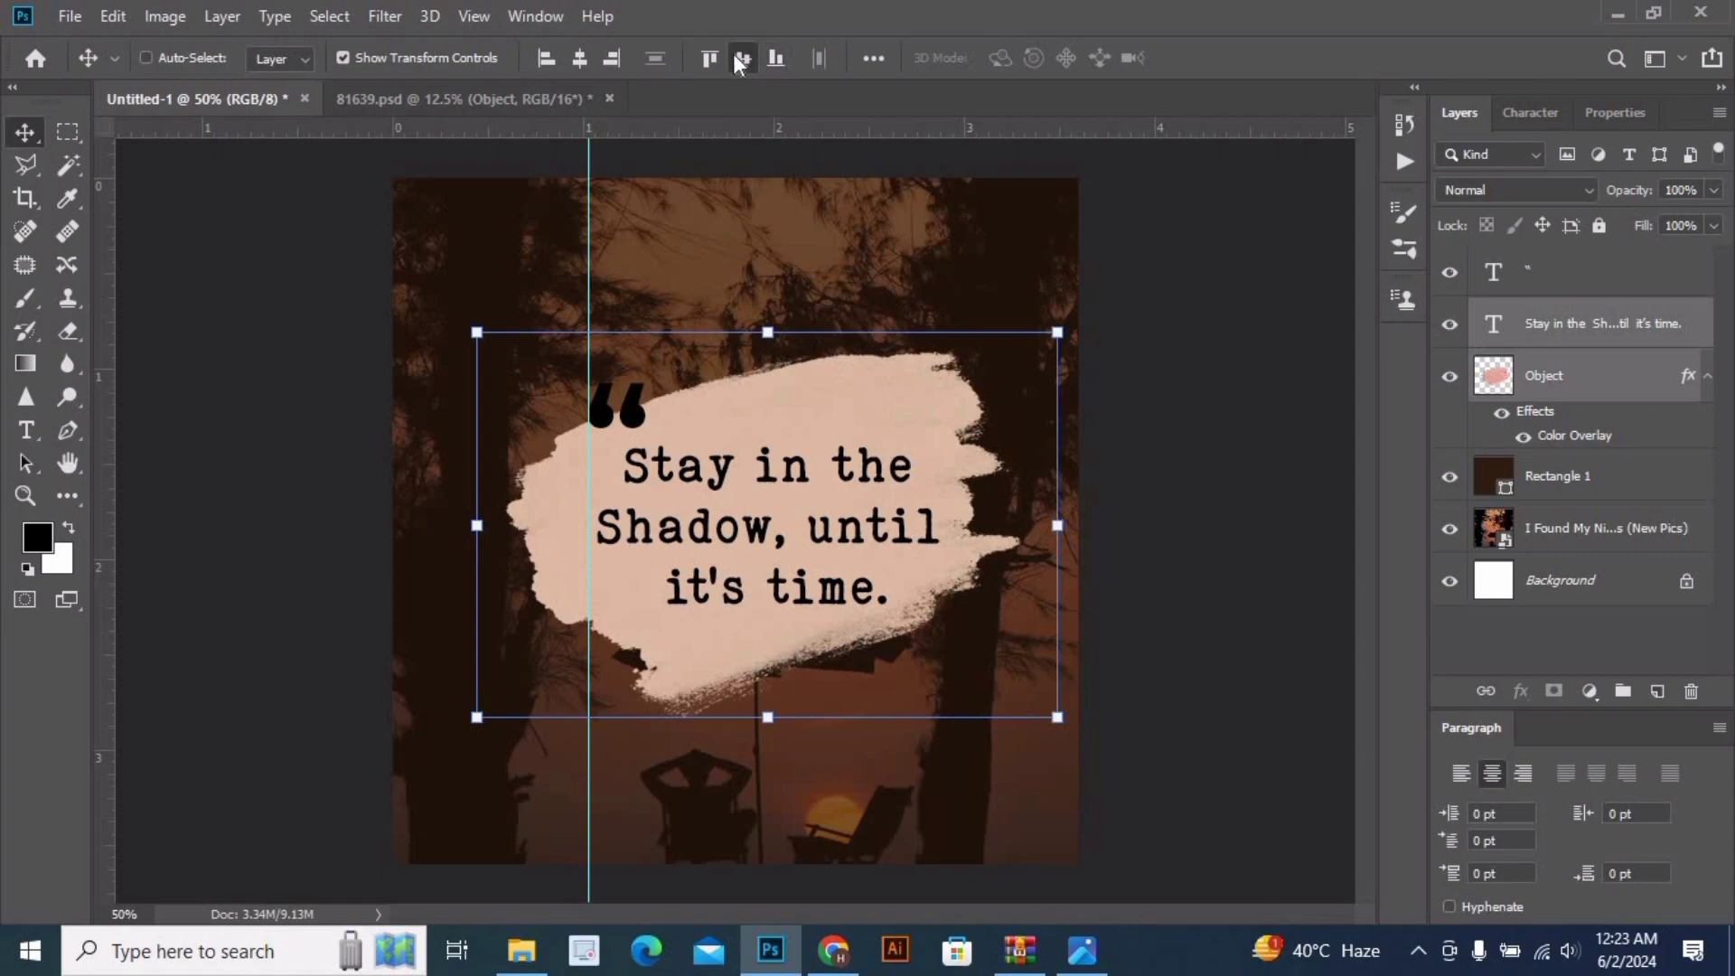
pyautogui.click(1547, 278)
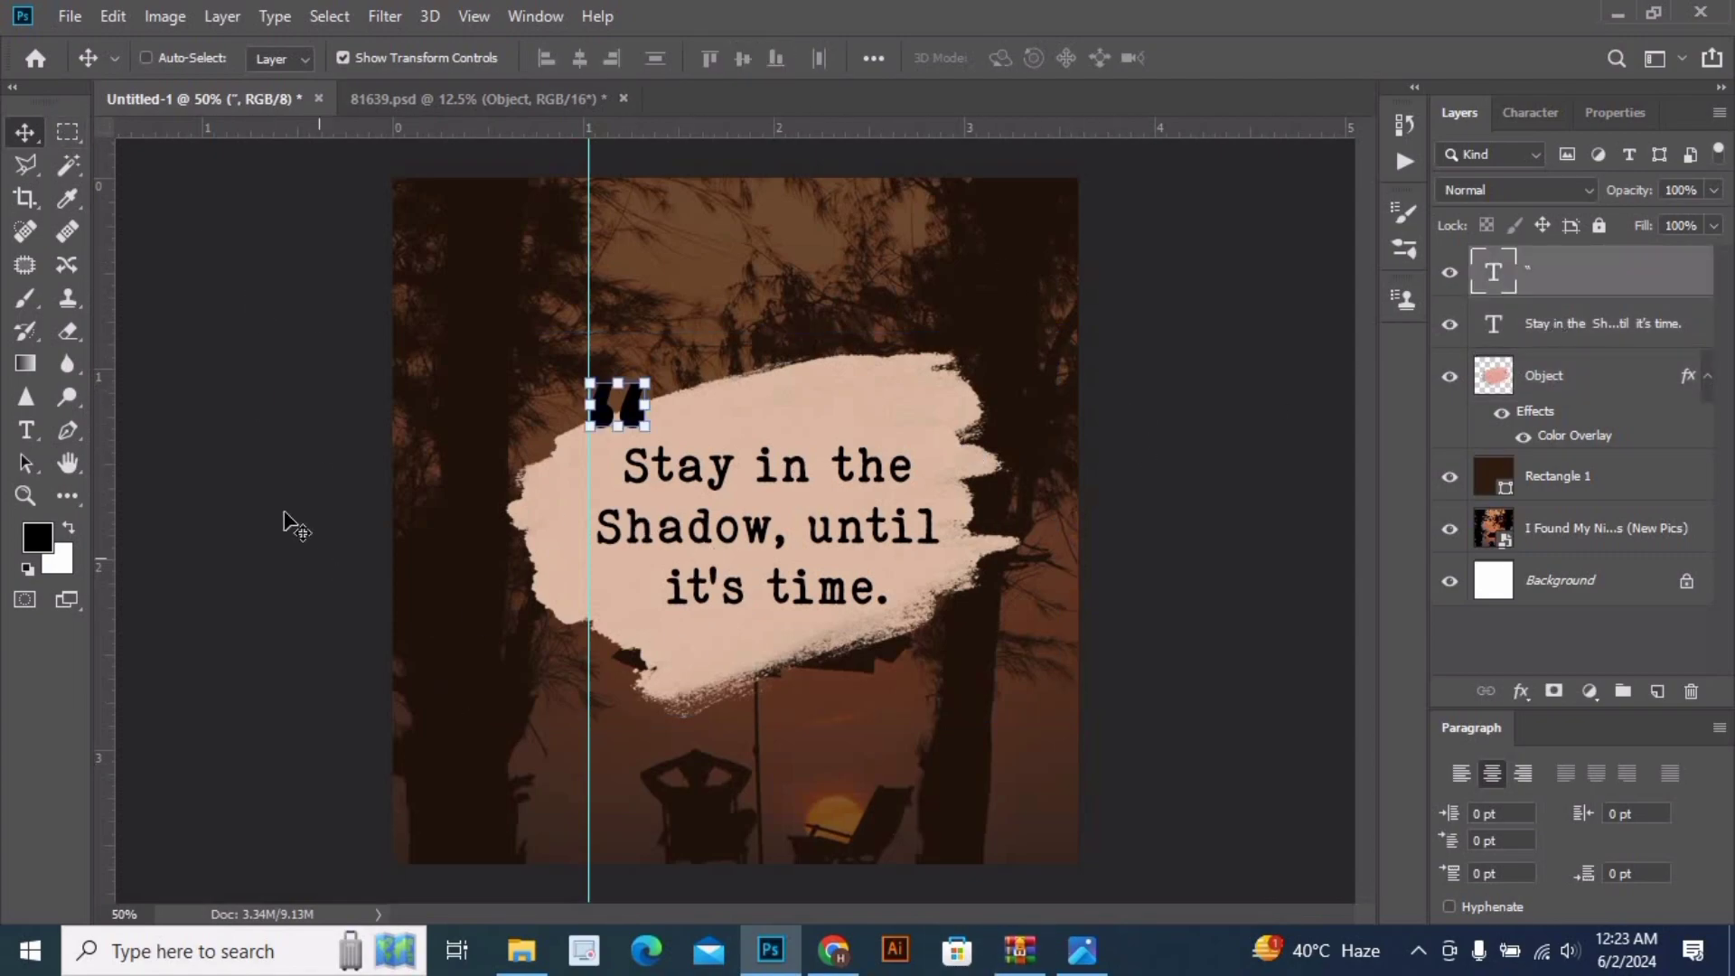
pyautogui.click(1551, 488)
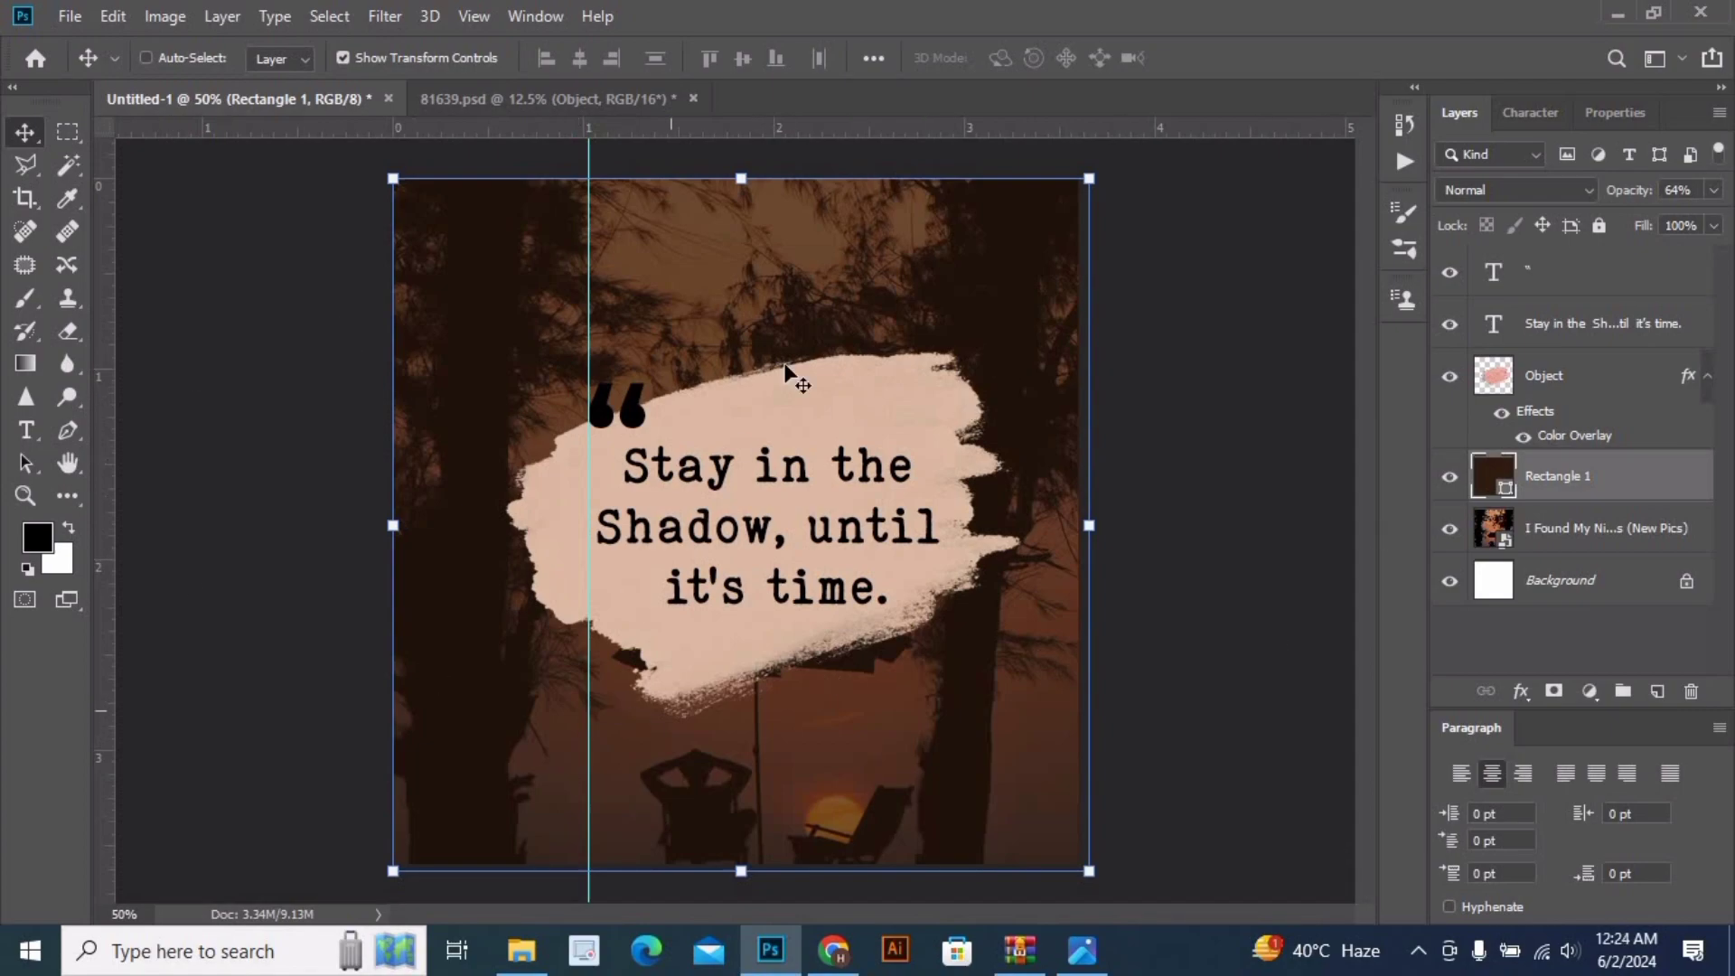
pyautogui.moveTo(587, 255); pyautogui.dragTo(204, 370)
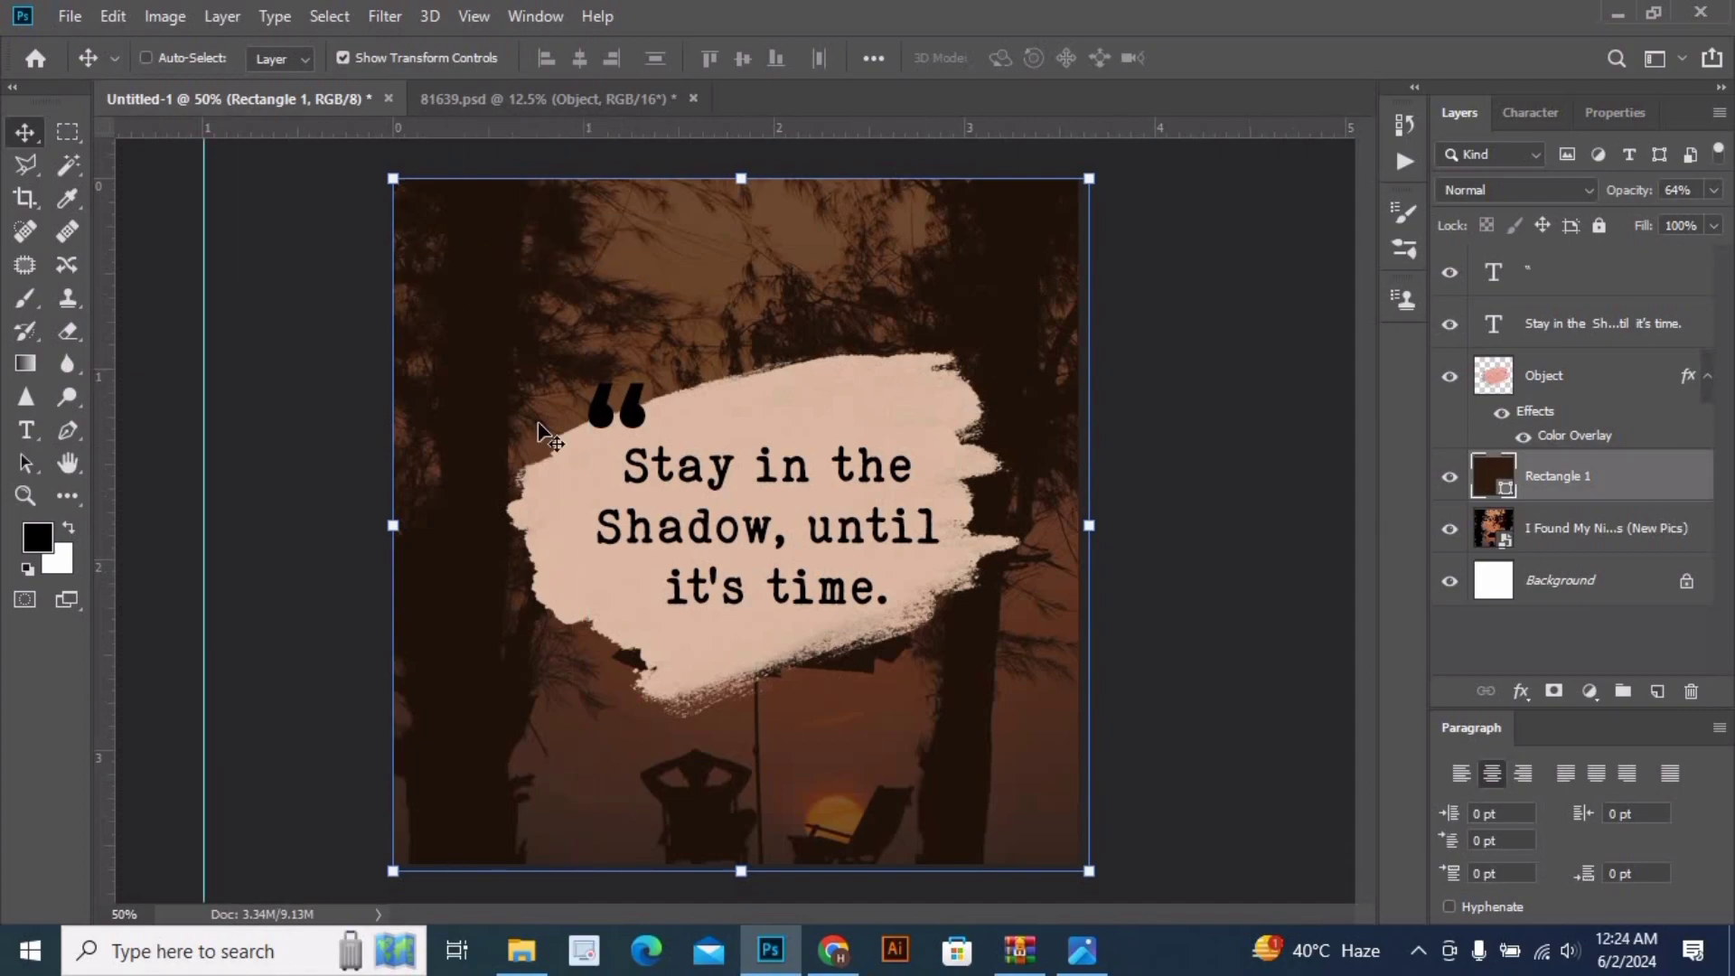